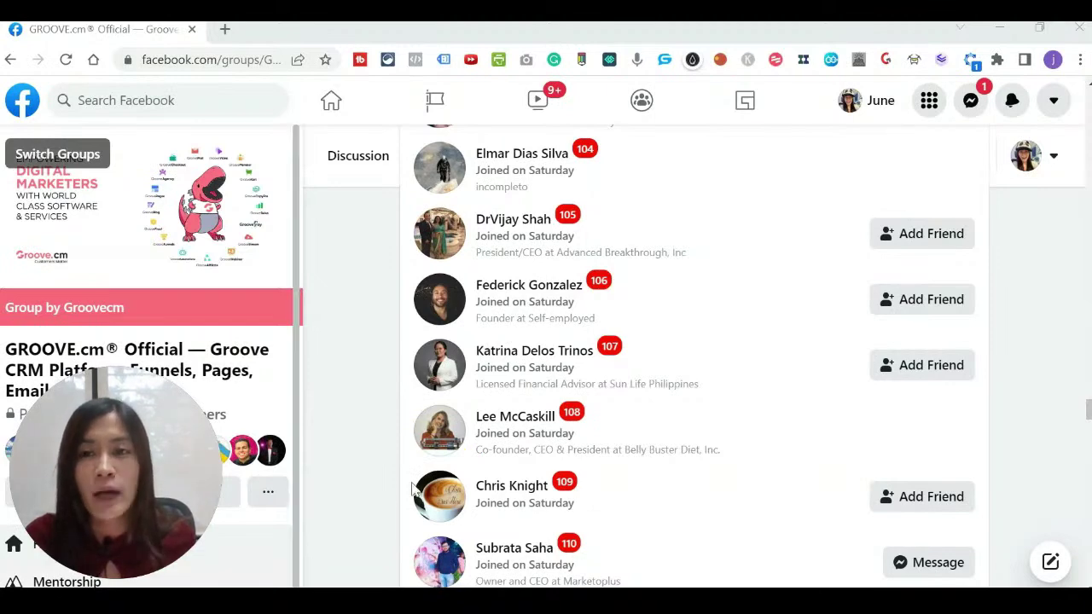
click(972, 62)
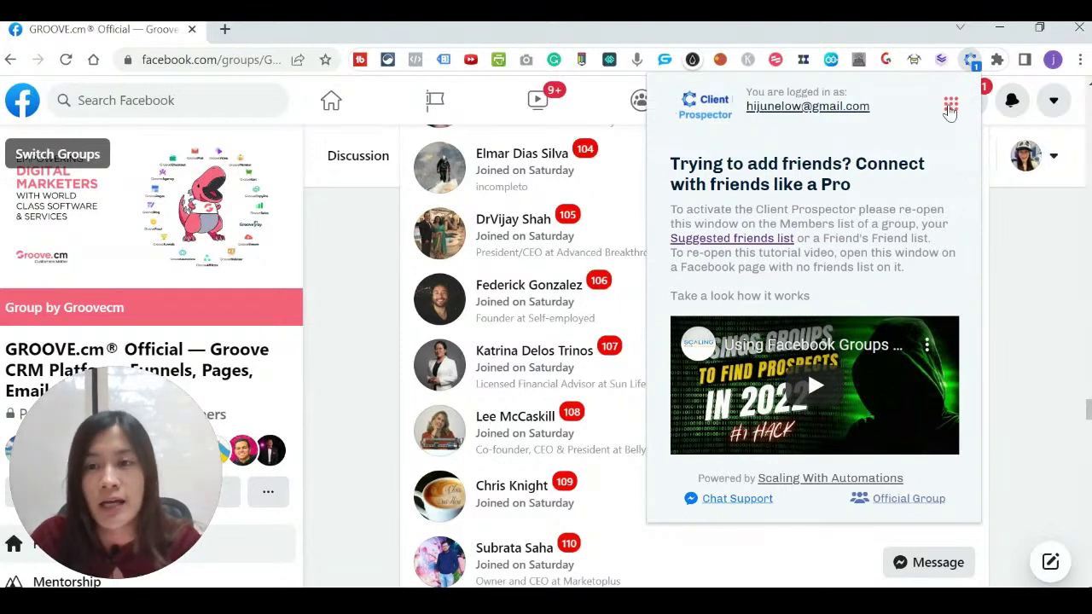
click(950, 107)
click(951, 107)
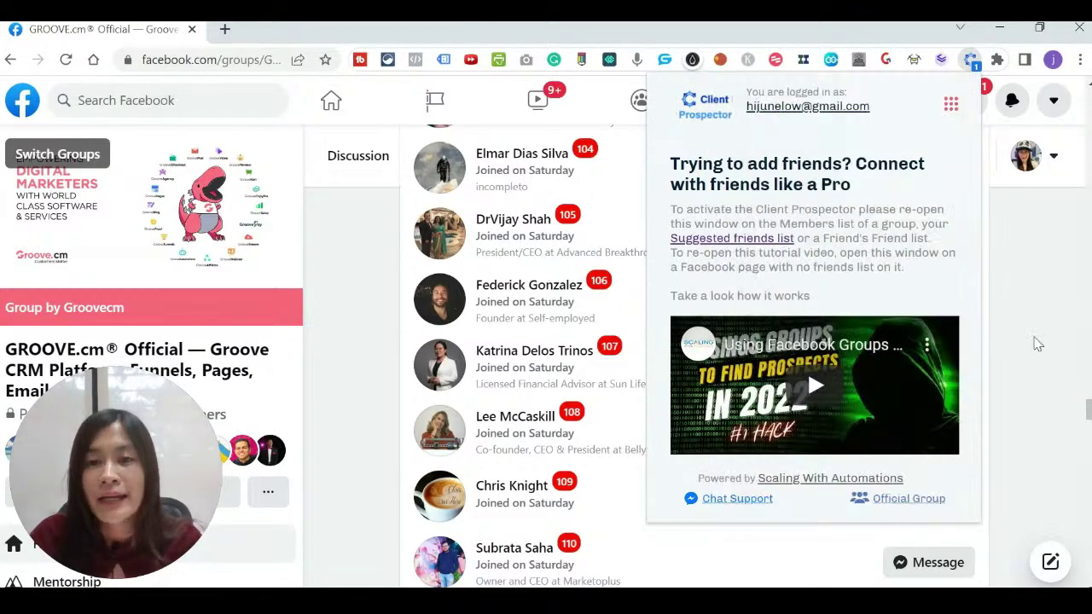
click(988, 183)
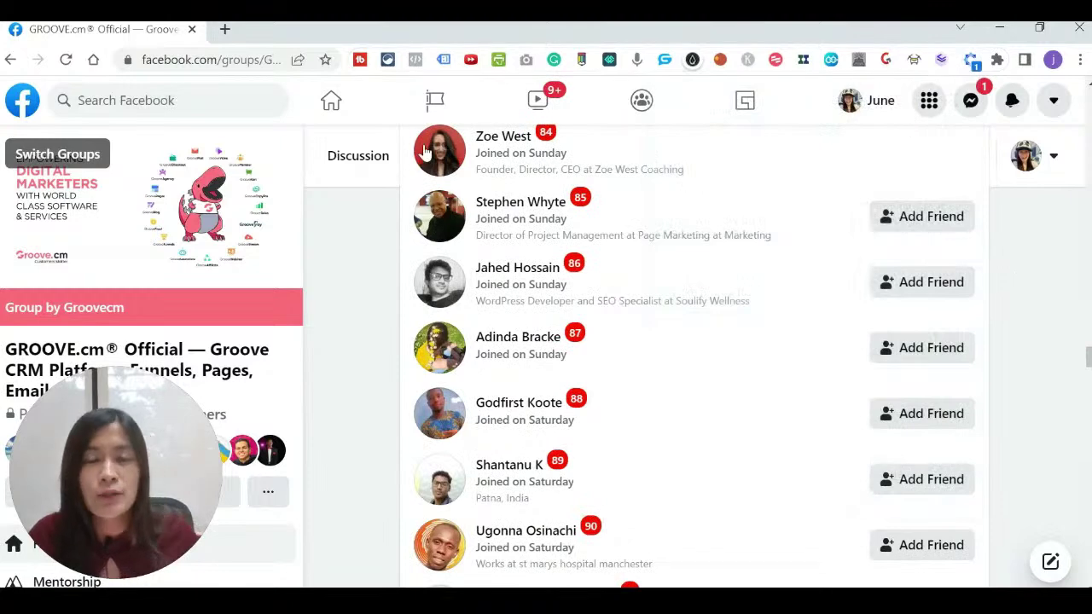
Reload the GROOVE.cm group's members page and open the Client Prospector extension's settings on it.
scroll(628, 285, up, 20)
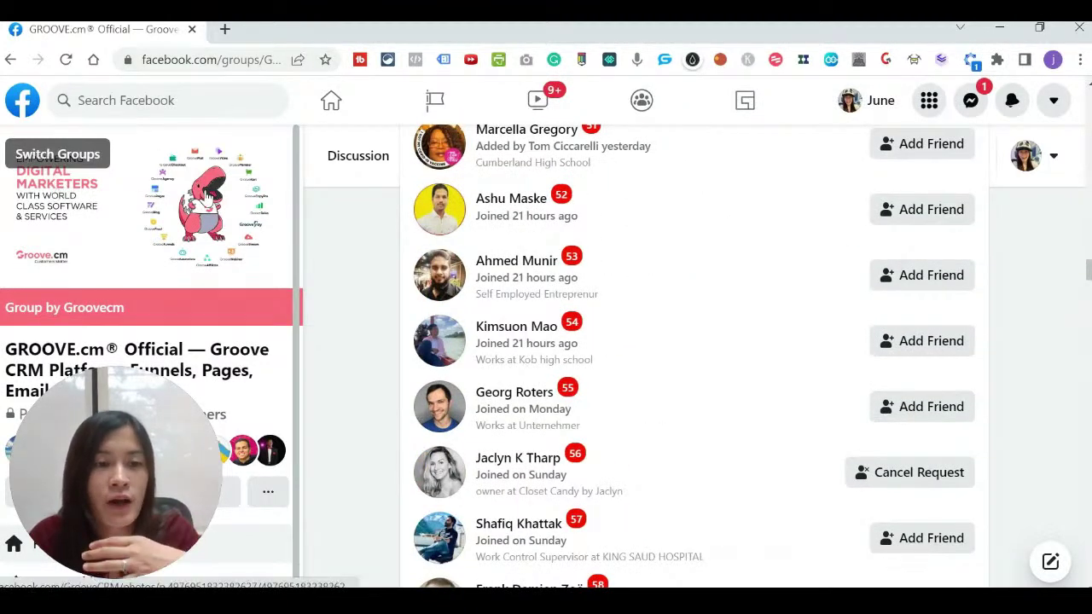
click(209, 61)
key(ctrl+a)
key(Return)
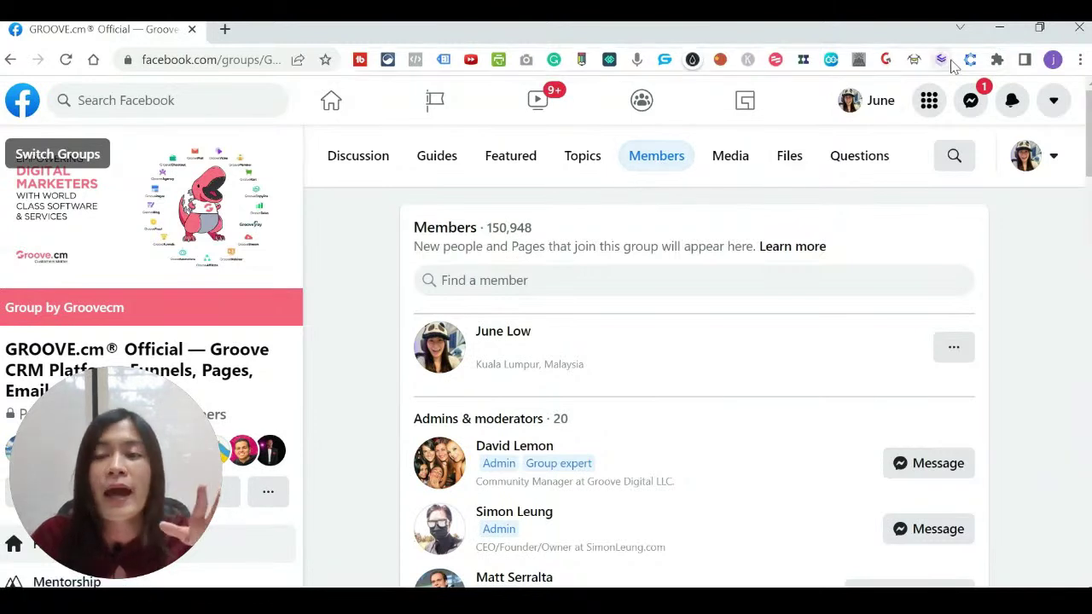
click(970, 60)
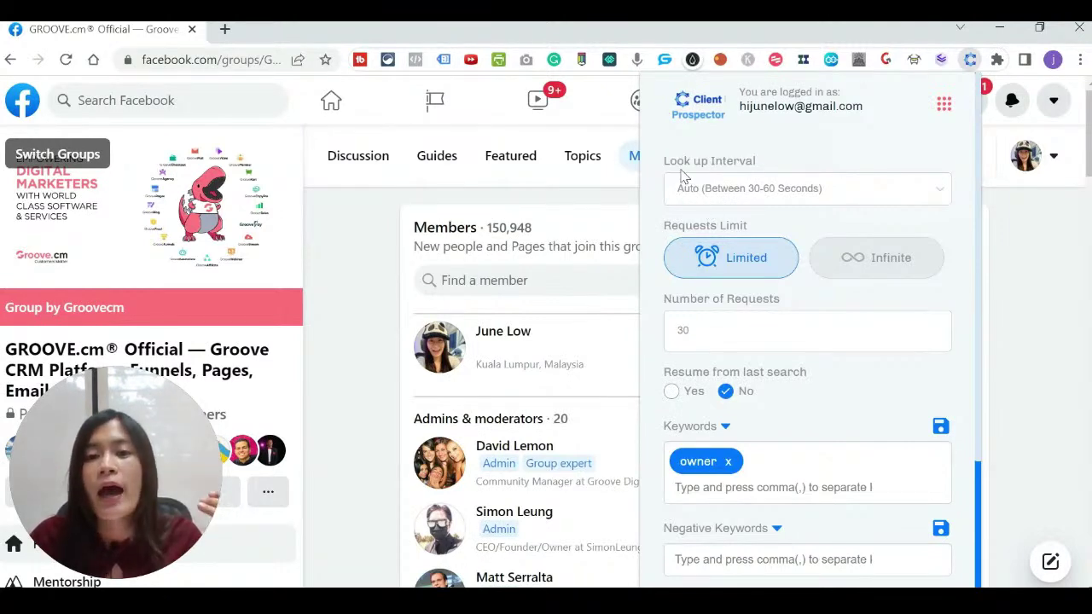
Try the 5 Mins. look up interval, and return it to Auto (Between 30-60 Seconds).
click(737, 197)
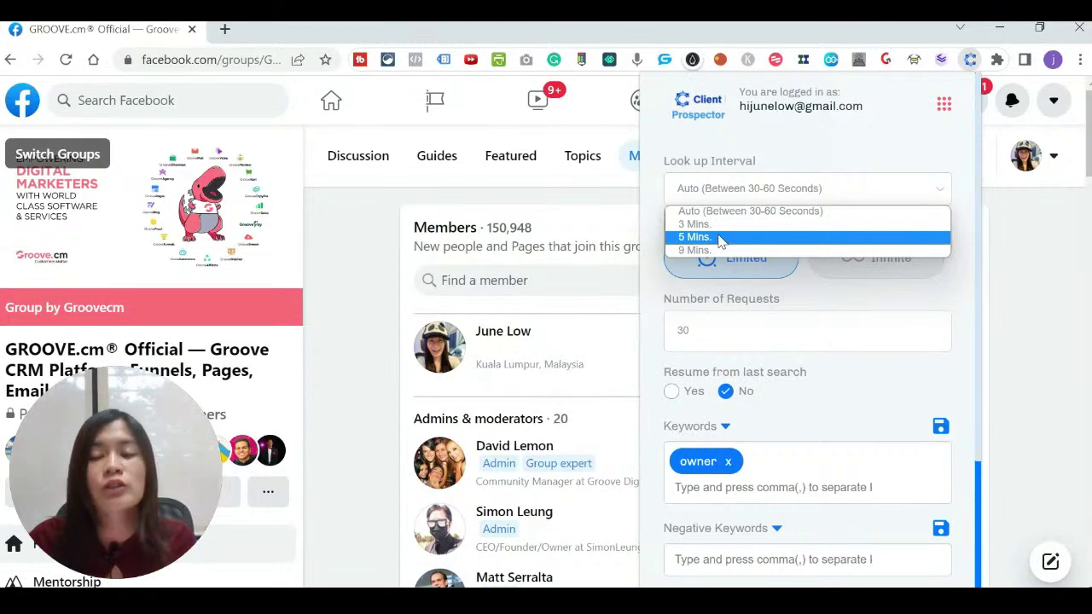
click(720, 238)
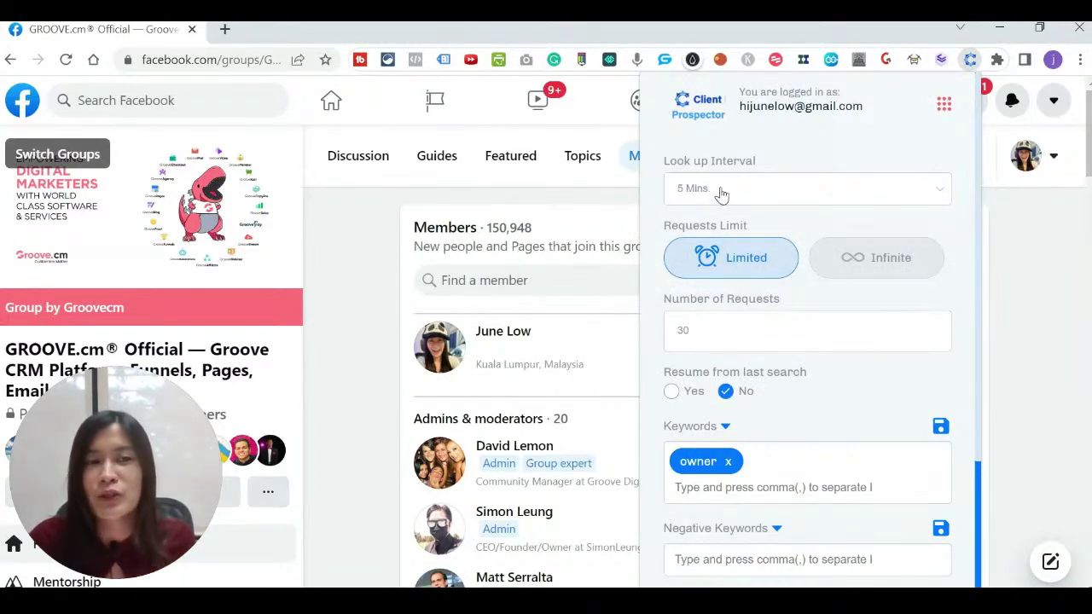
click(721, 194)
click(723, 210)
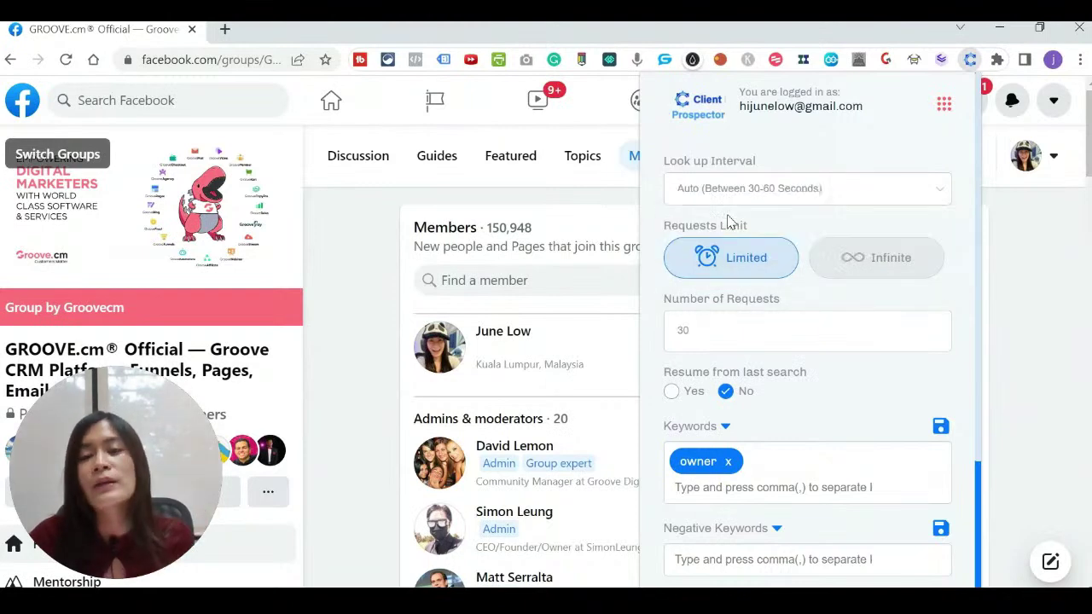
click(735, 195)
click(736, 194)
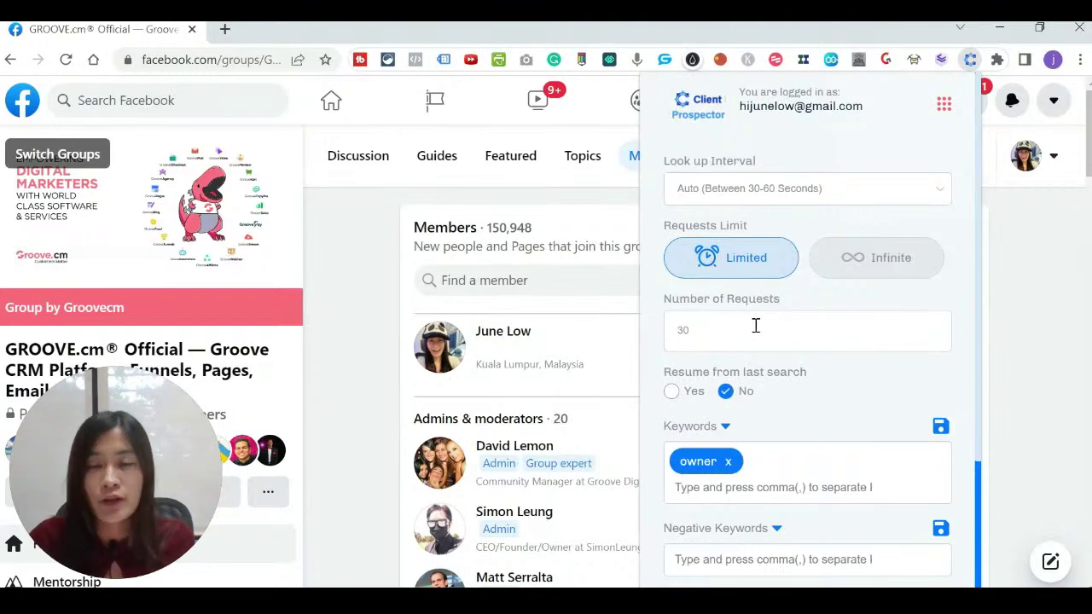
Examine the keyword settings and the job descriptions of members new to the group for suitable prospect keywords.
scroll(793, 370, down, 2)
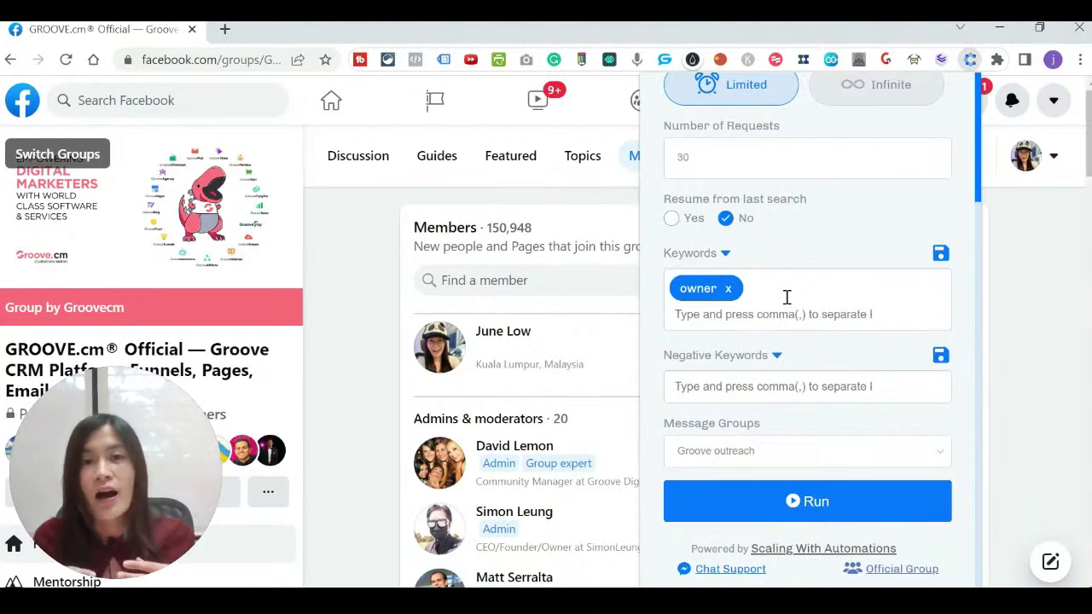
scroll(600, 382, down, 5)
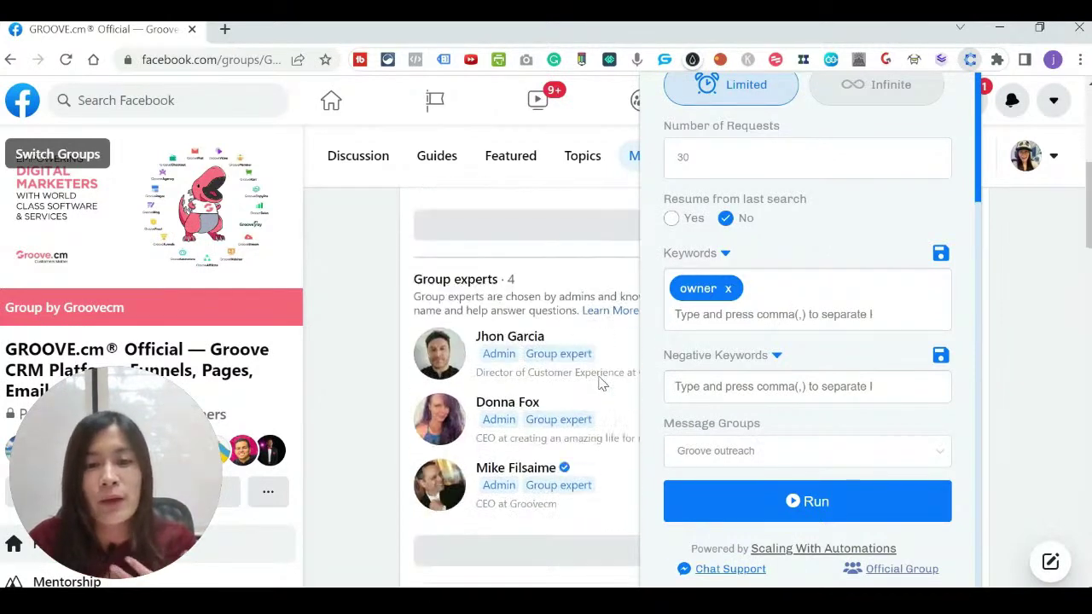
scroll(600, 382, down, 10)
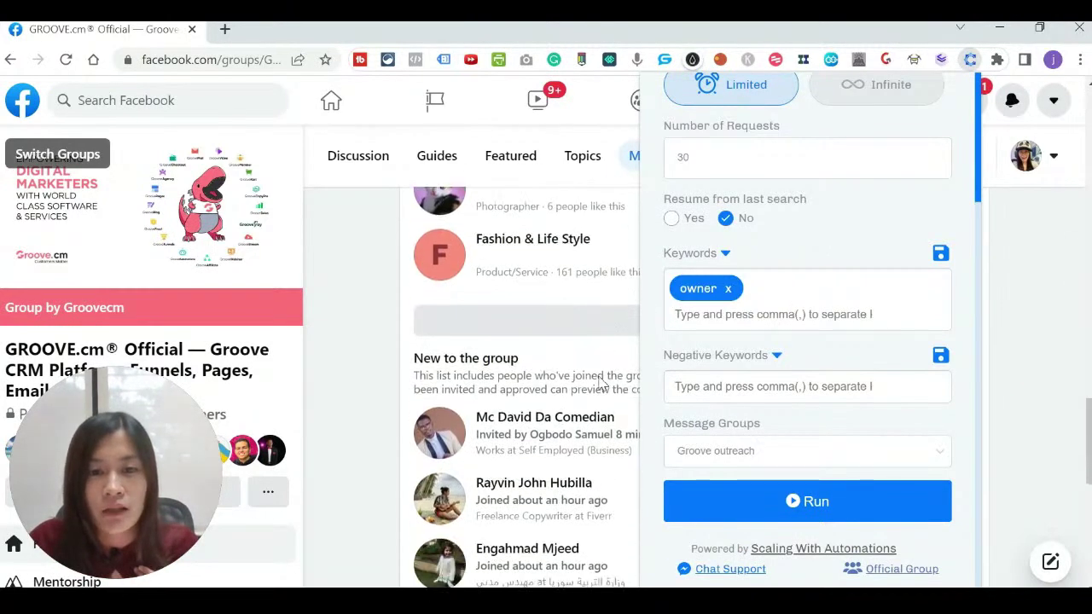
scroll(599, 382, down, 5)
scroll(595, 381, down, 1)
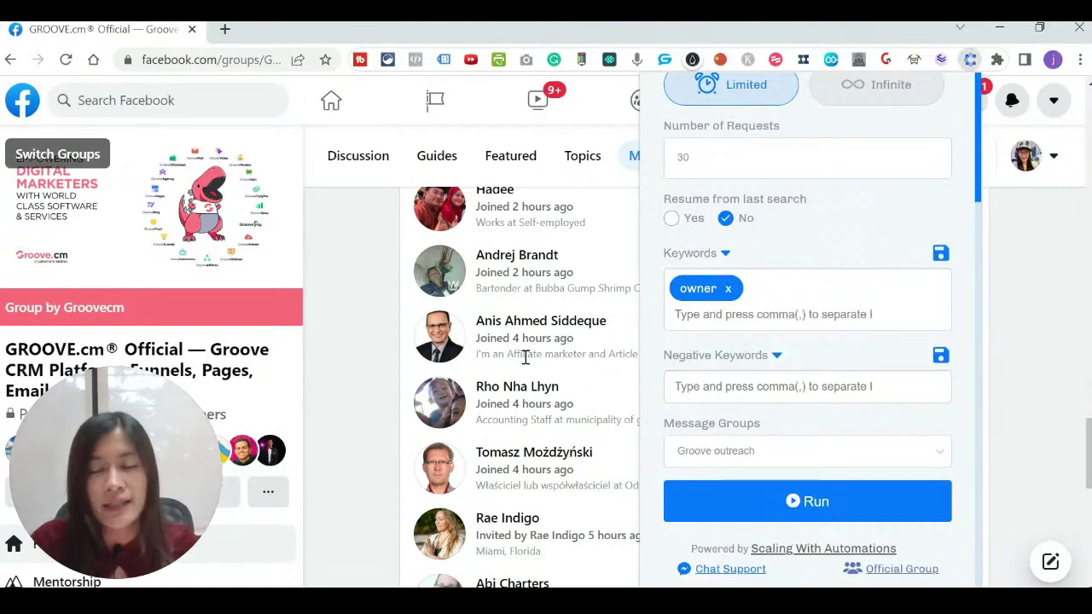
scroll(555, 387, down, 2)
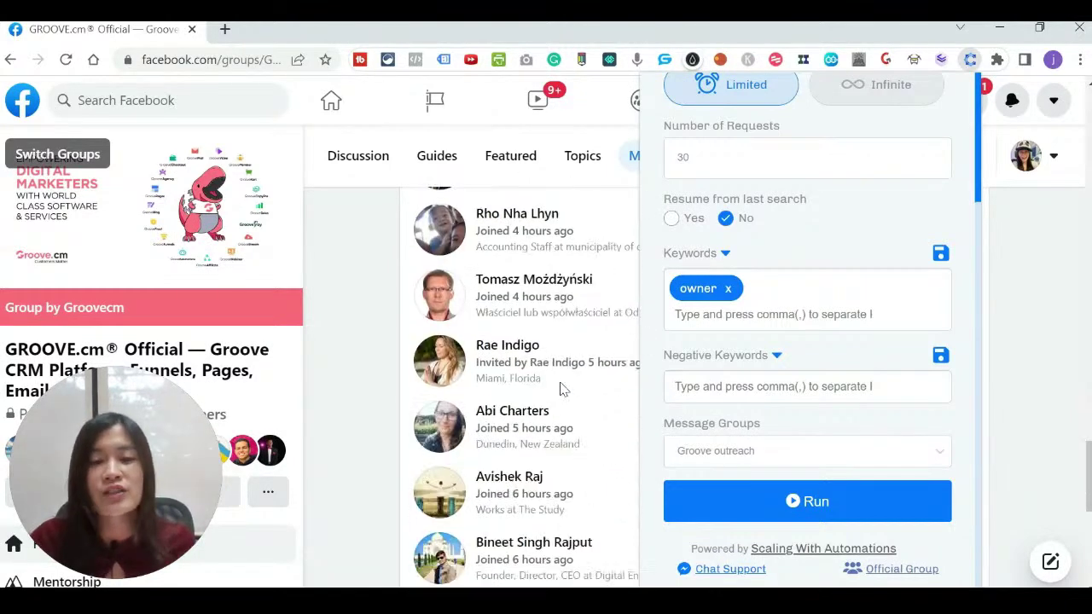
scroll(560, 388, down, 2)
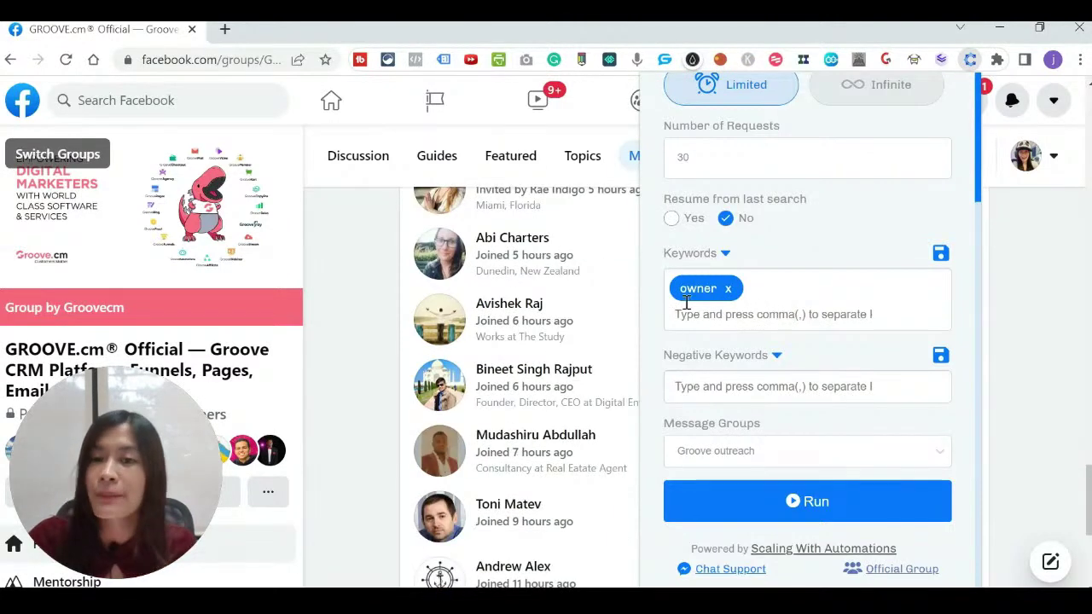
Add the keywords ceo, director and coach alongside owner, and remove director again.
click(770, 317)
text(ceo)
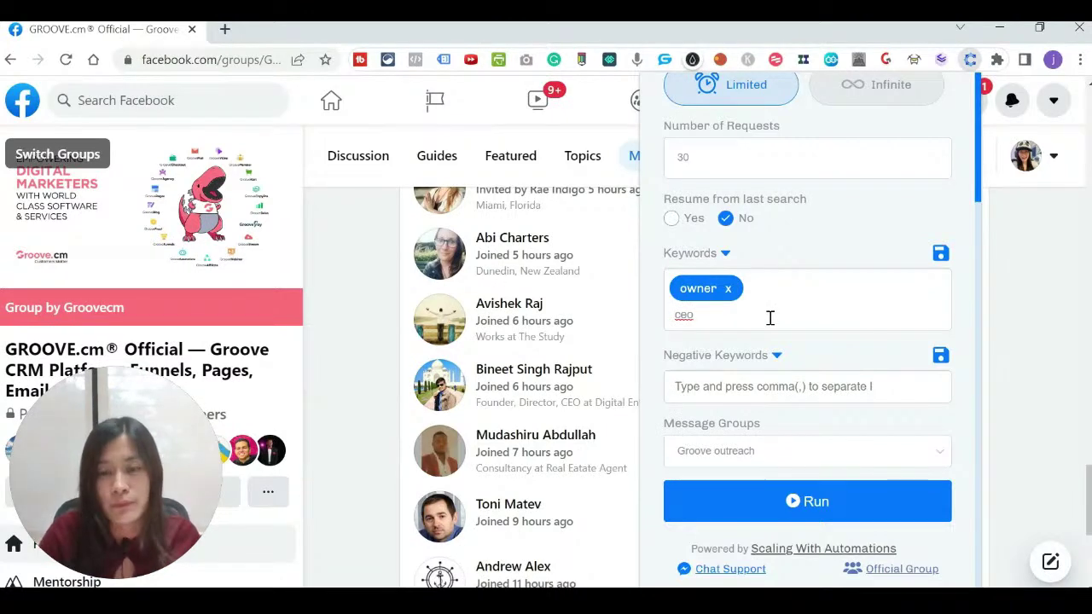
key(comma)
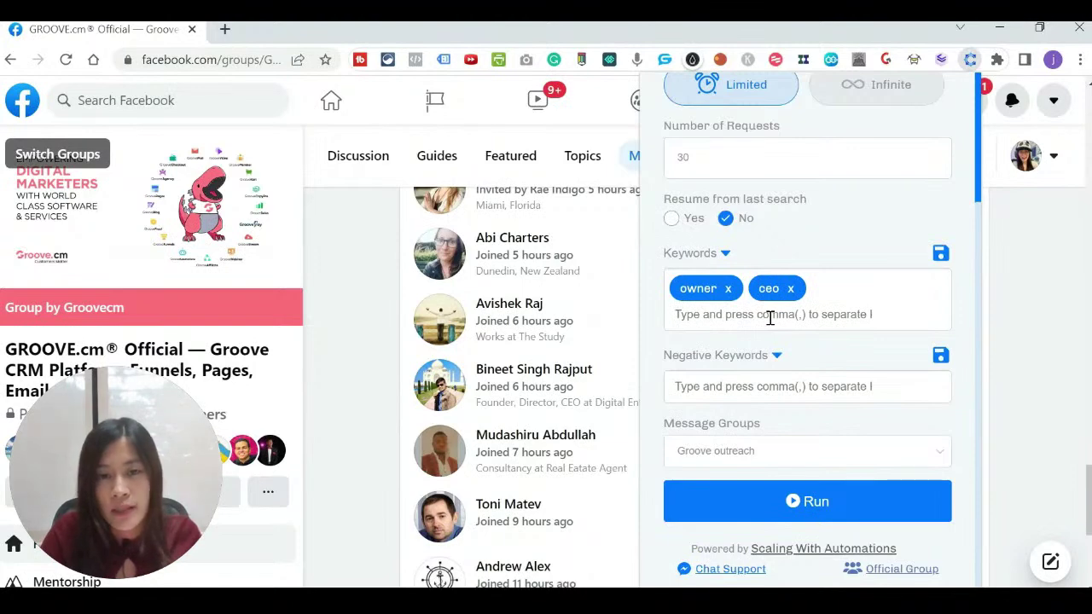
text(director)
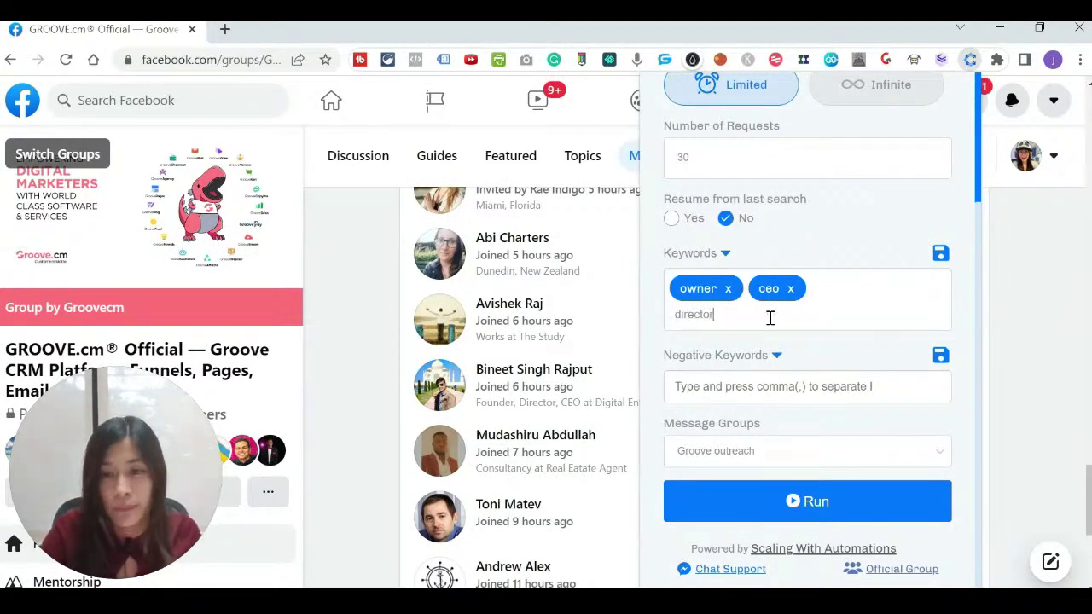
key(comma)
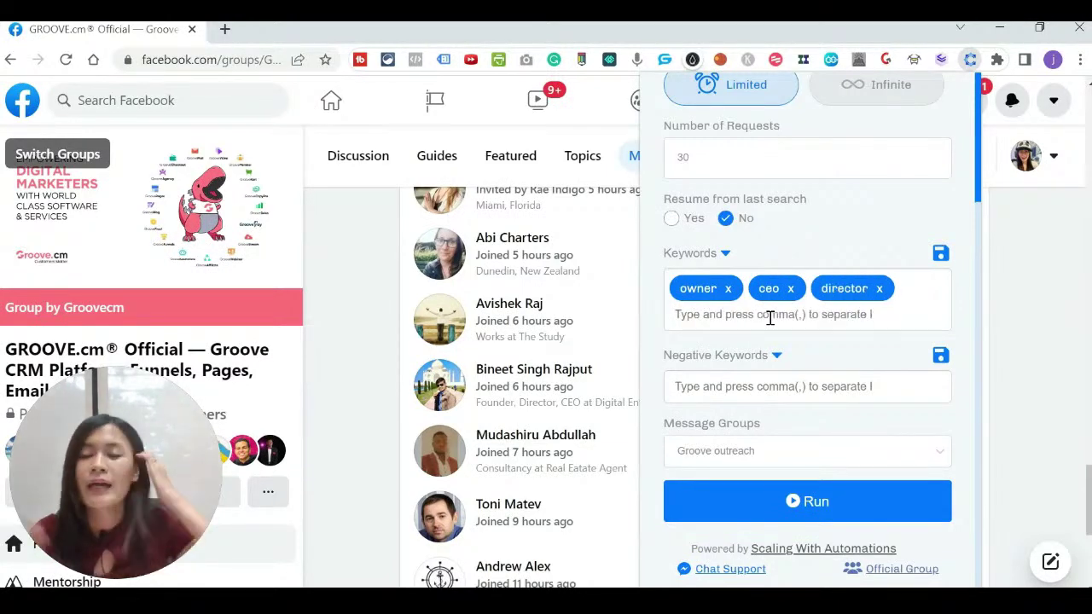
text(coach)
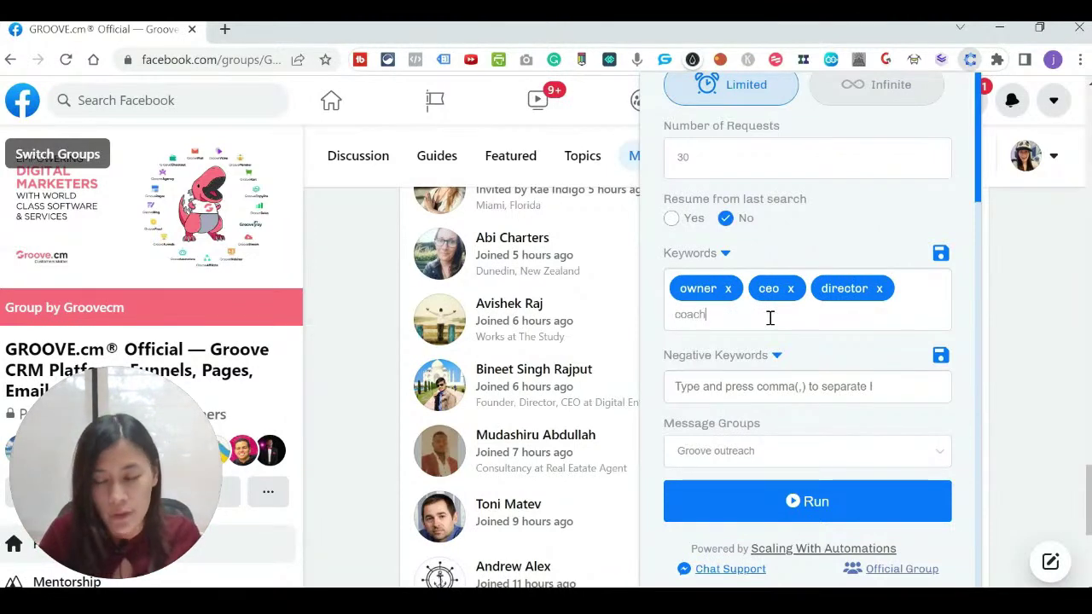
key(comma)
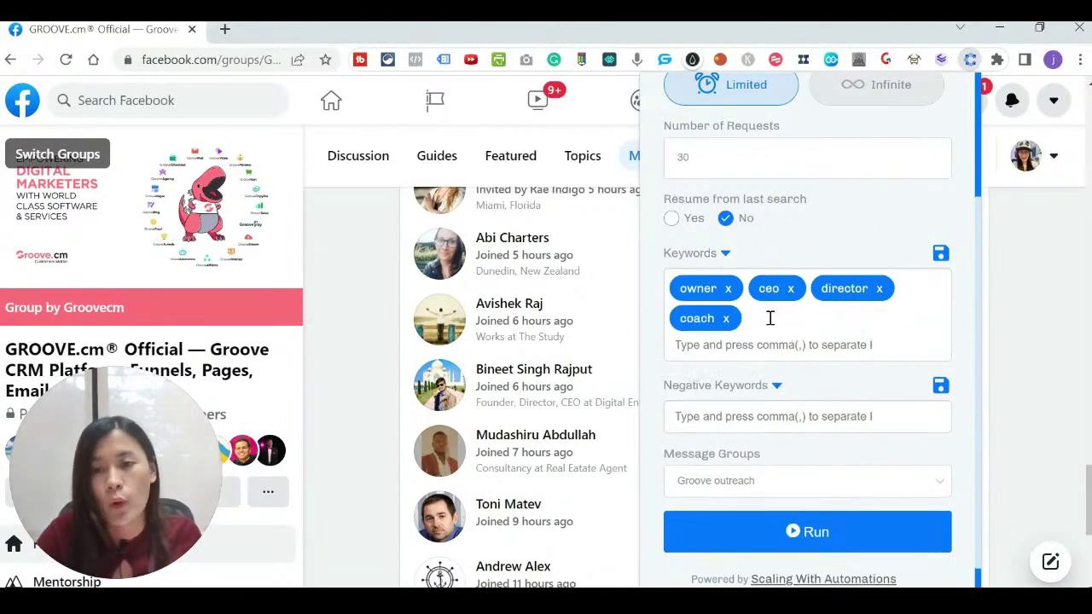
click(879, 290)
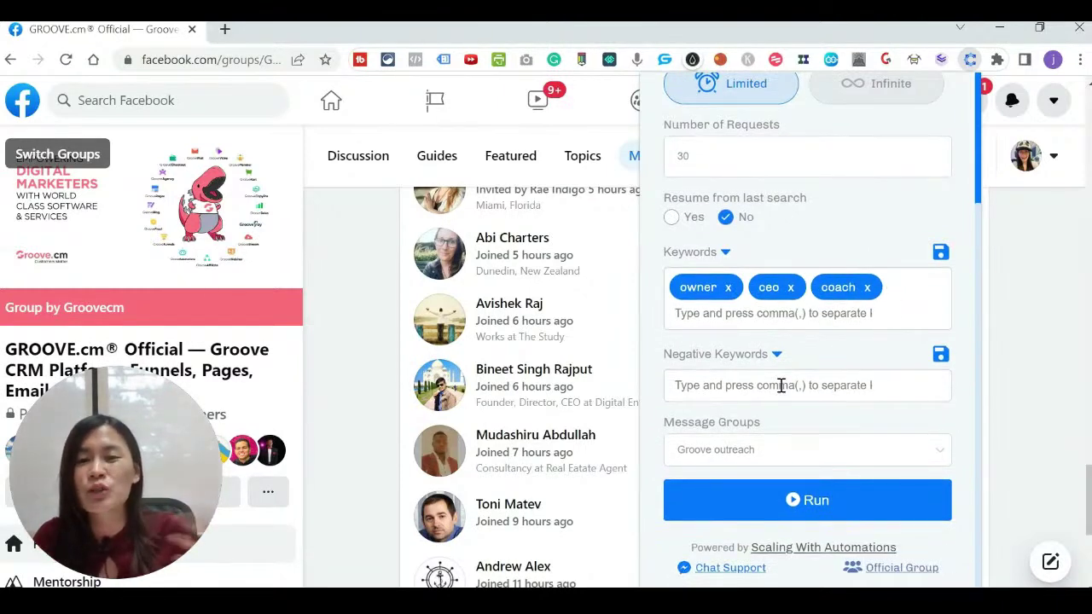
Add affiliate marketer as a negative keyword and choose Groove outreach as the message group.
text(affiliate marketer)
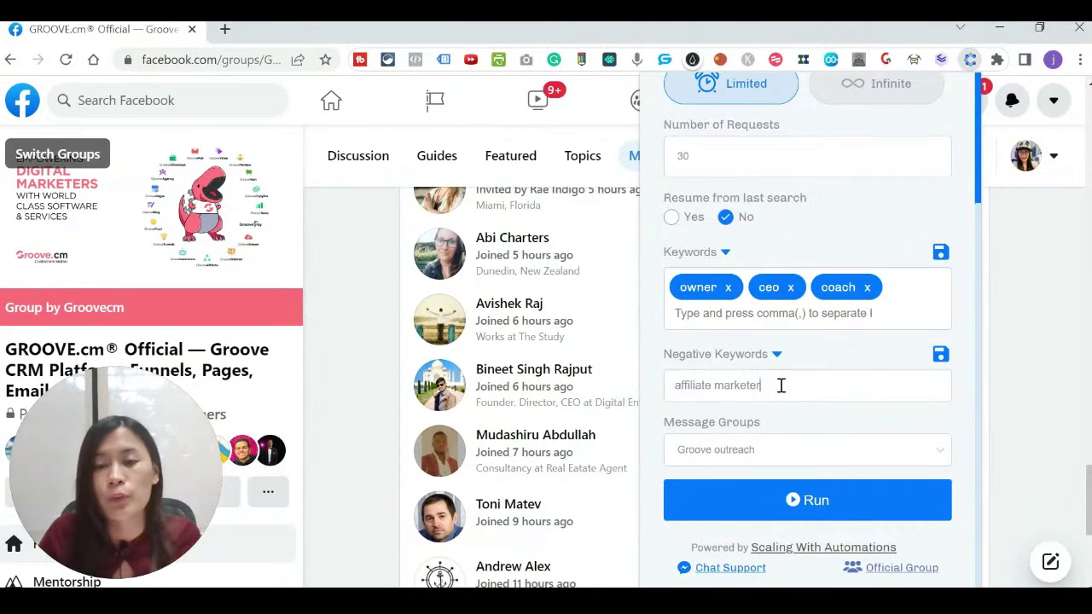
key(comma)
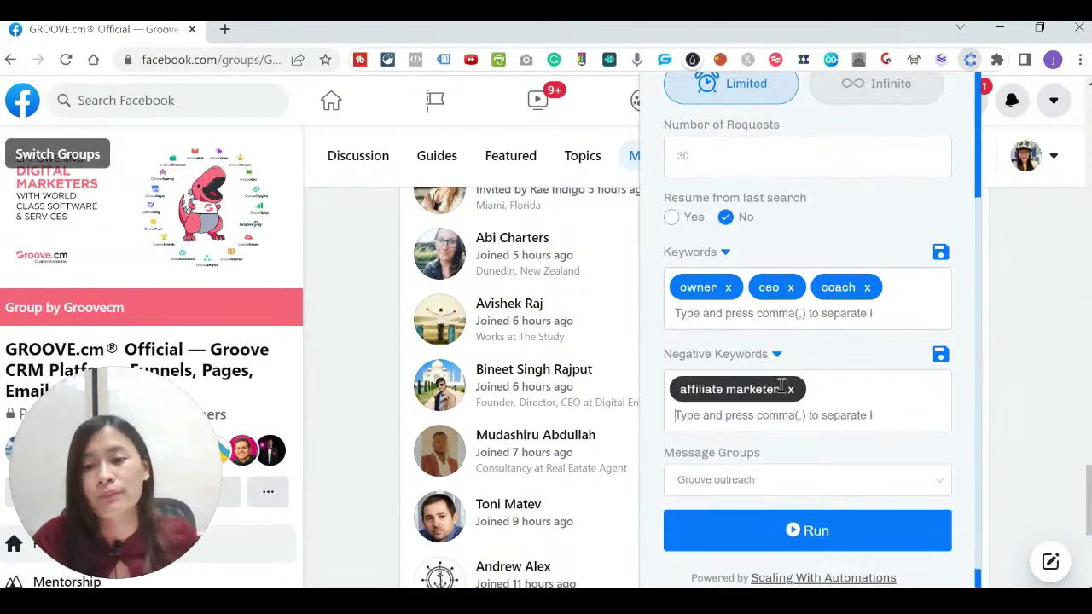
scroll(785, 472, down, 1)
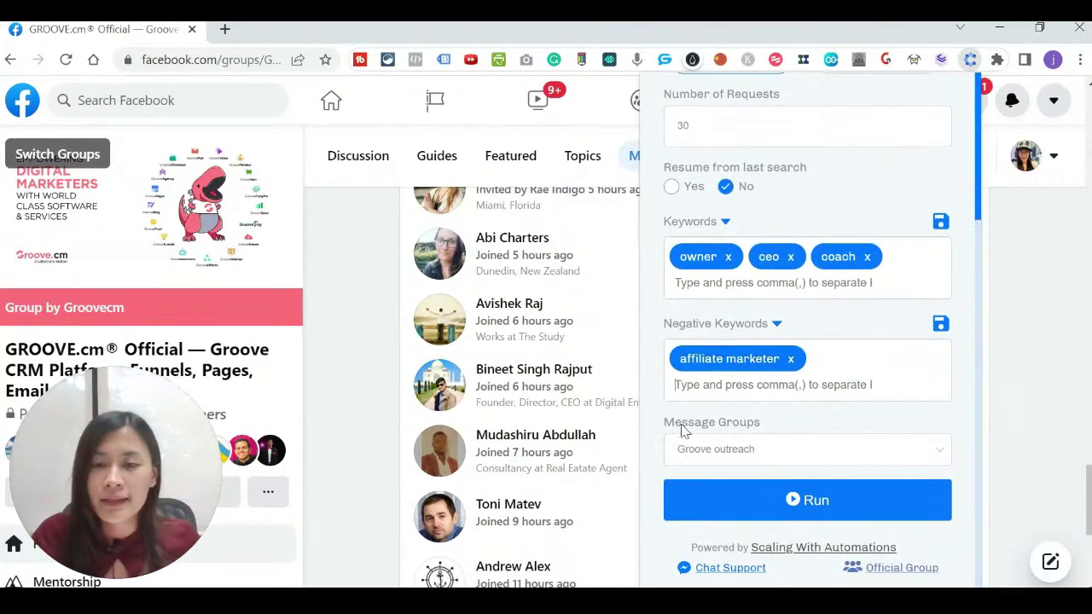
click(760, 449)
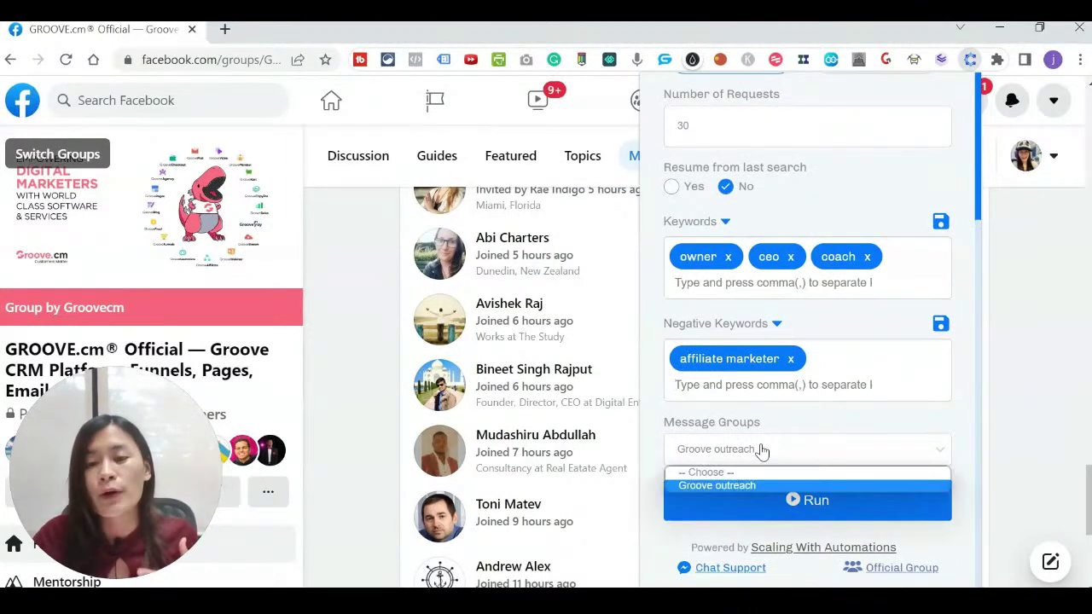
click(767, 488)
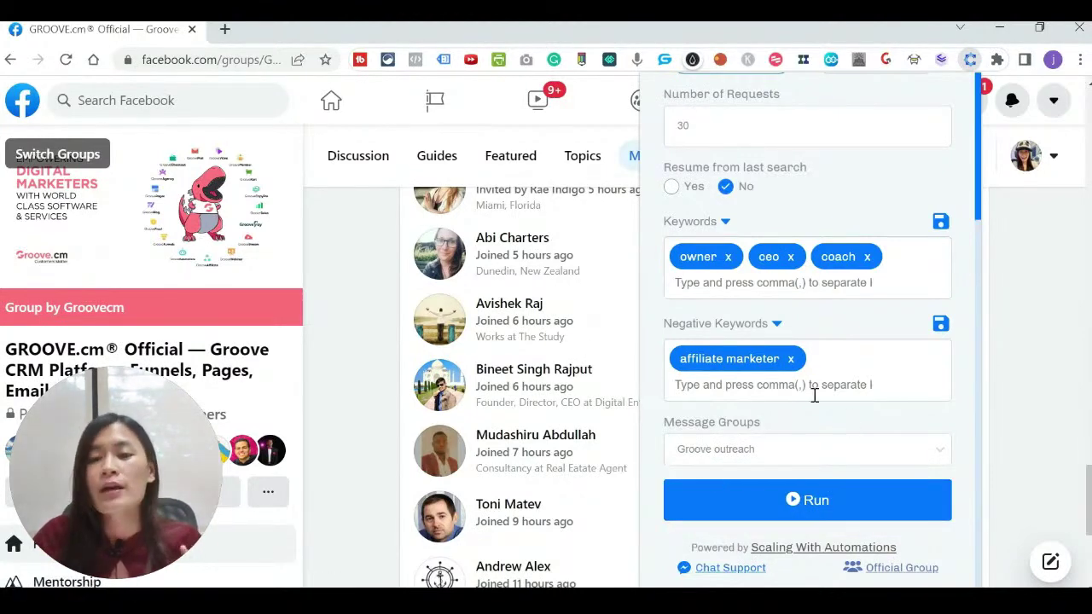
Run Client Prospector with the configured settings and close its popup to reveal the member list.
scroll(819, 393, up, 3)
scroll(845, 397, down, 3)
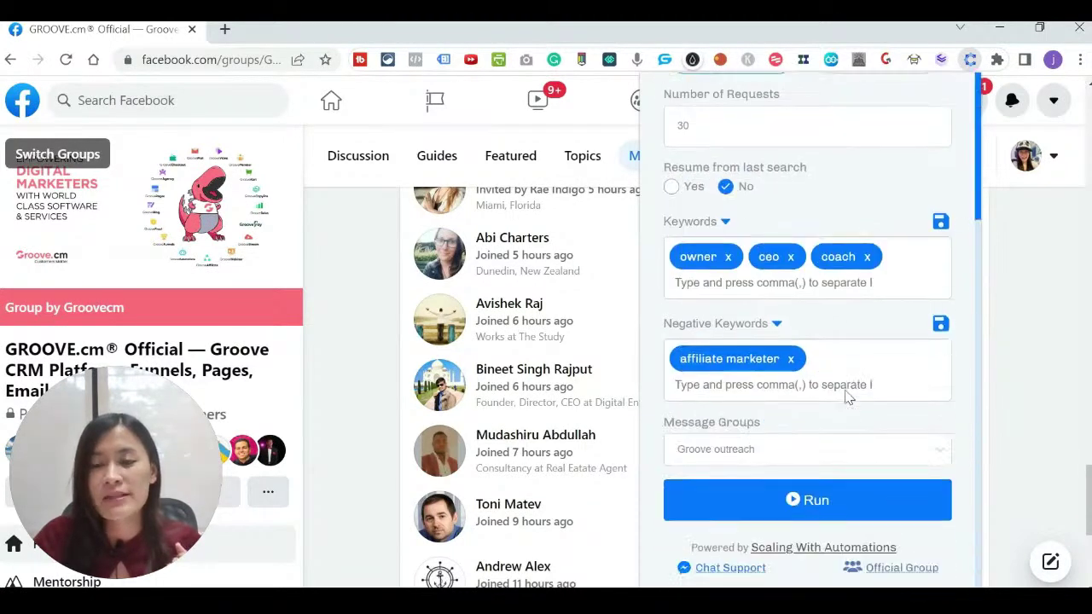
click(836, 503)
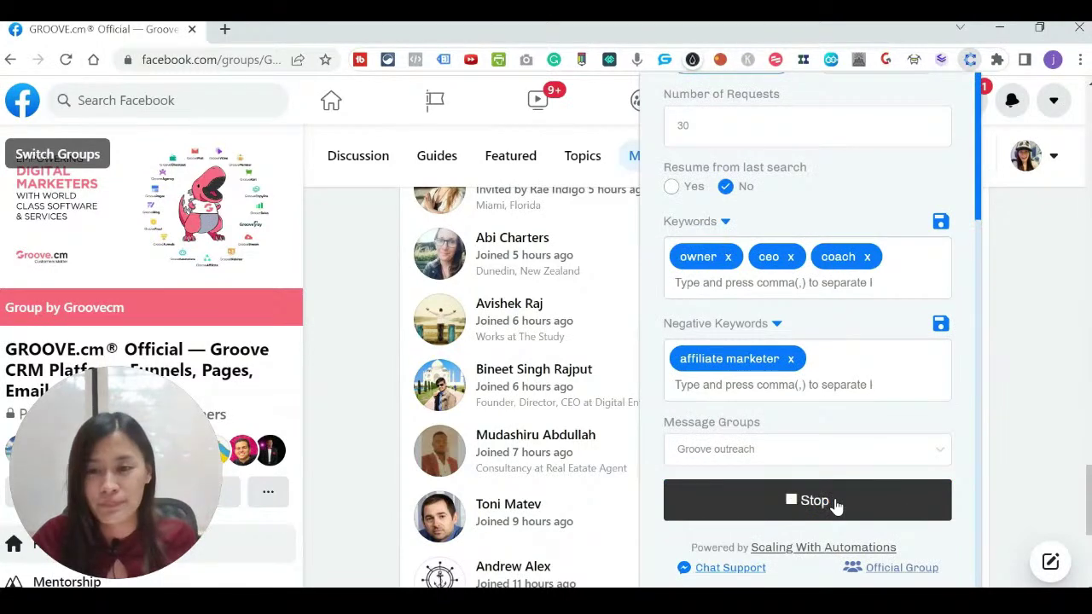
click(1015, 300)
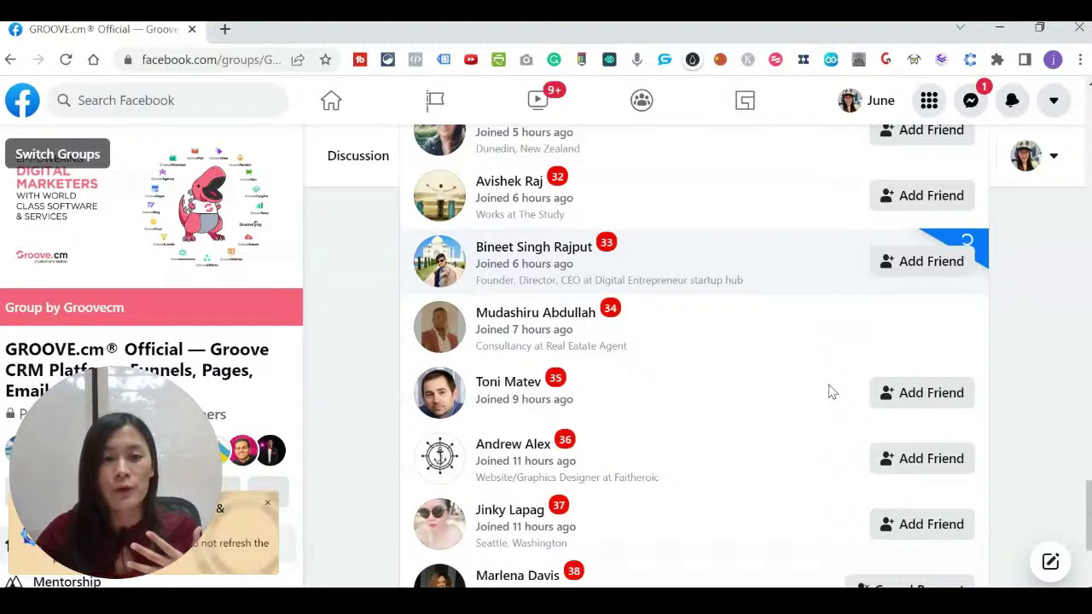
Highlight the word CEO in the currently processed member's job description and reopen the Client Prospector settings.
drag(165, 471, 676, 313)
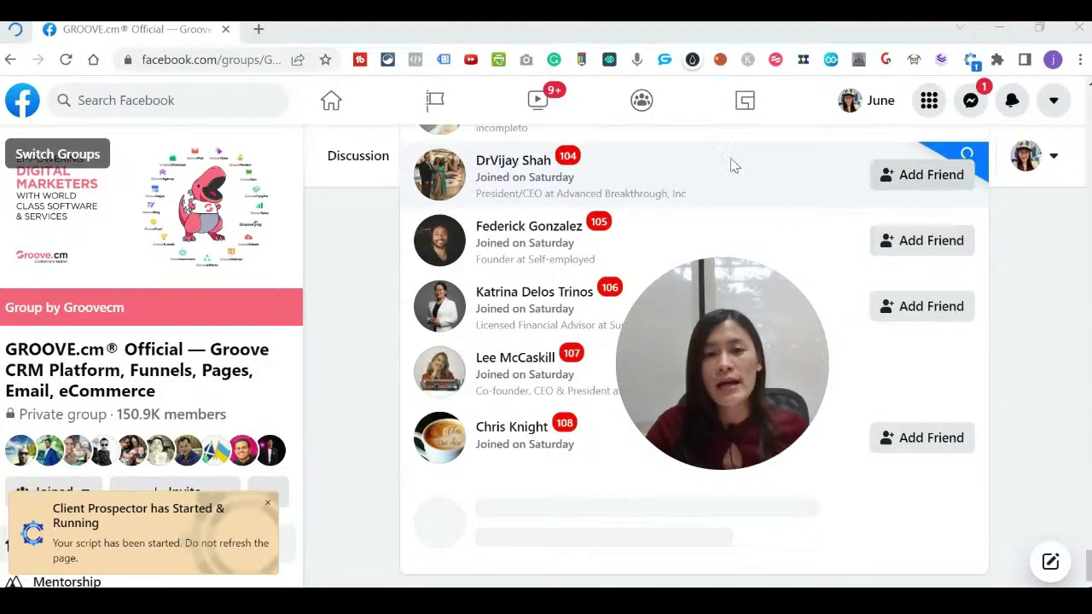
drag(523, 193, 542, 196)
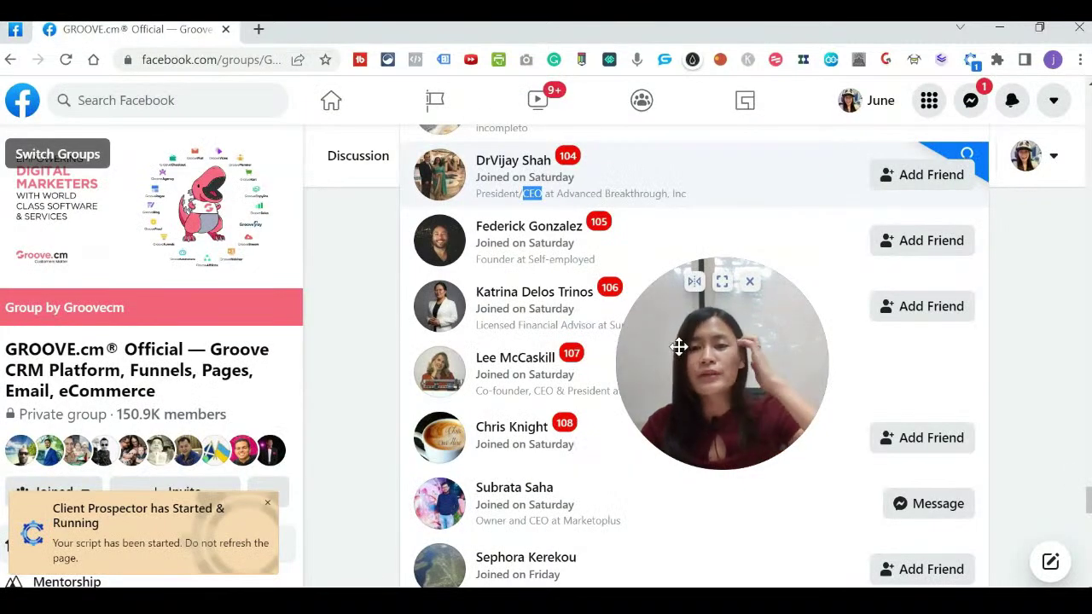
scroll(782, 241, up, 1)
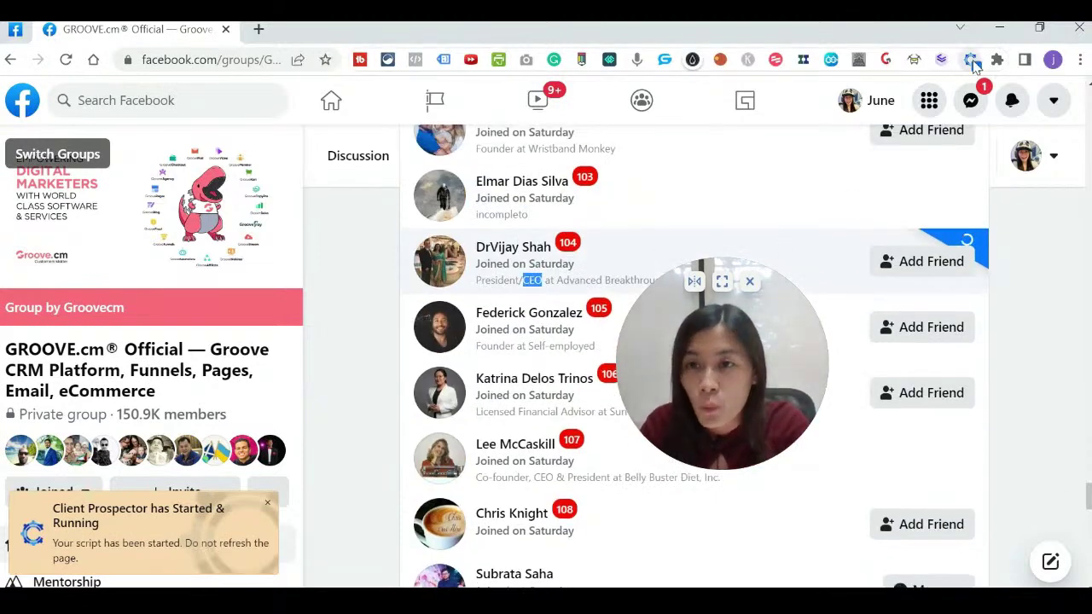
click(972, 61)
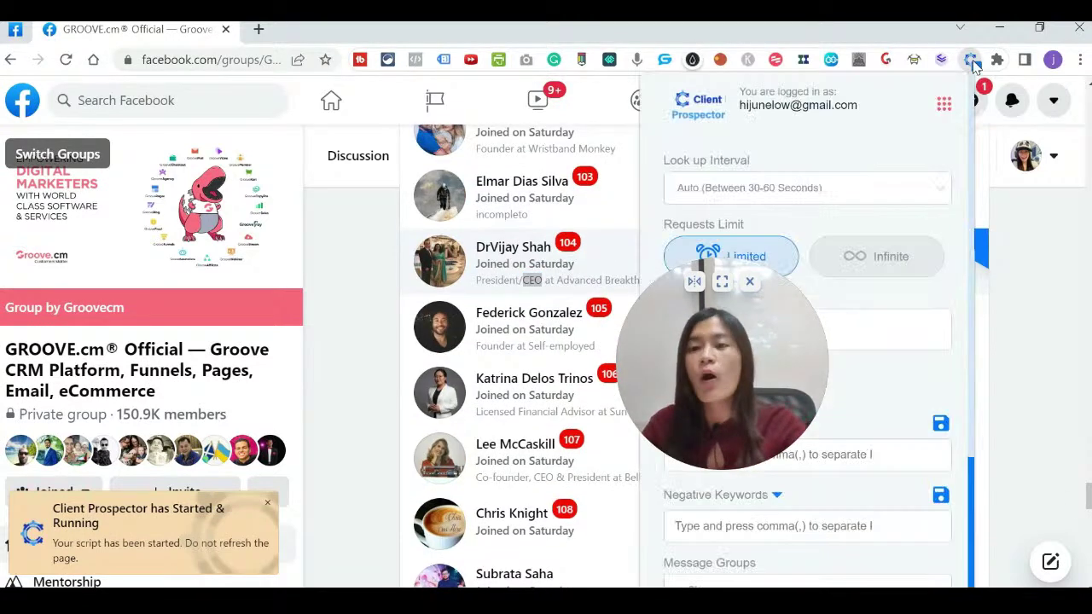
Browse the processed members in the list and close the "Can't send request" dialog.
drag(725, 354, 401, 405)
scroll(793, 329, down, 3)
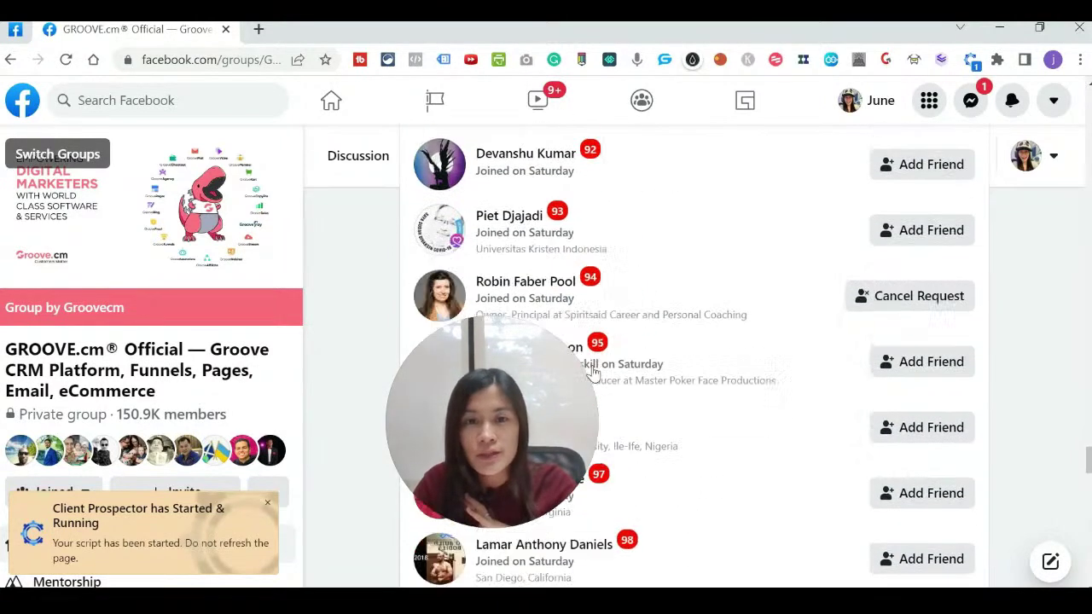
drag(498, 424, 492, 460)
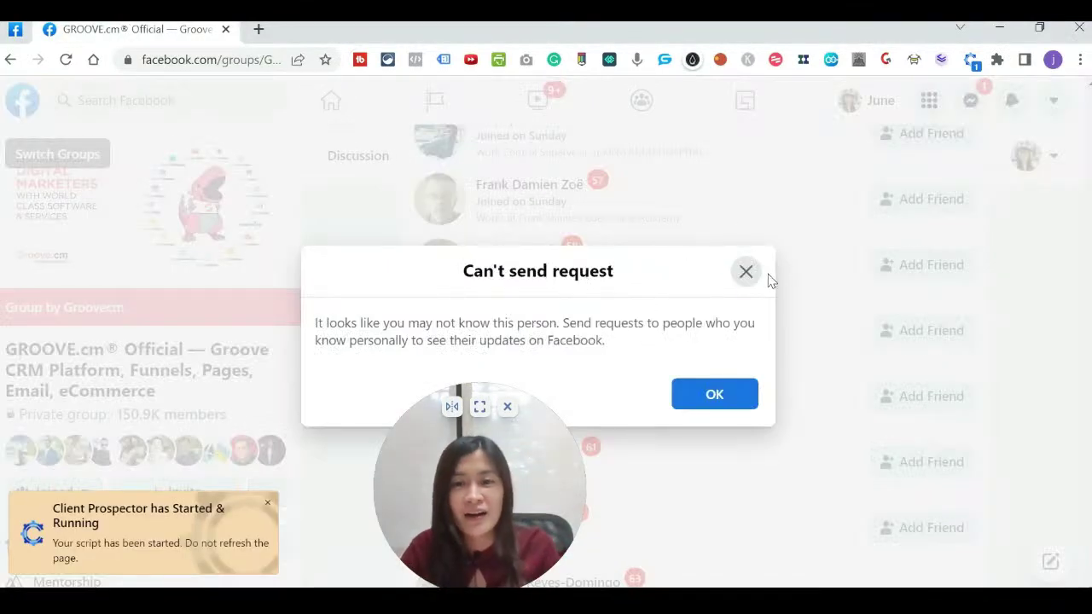
click(746, 273)
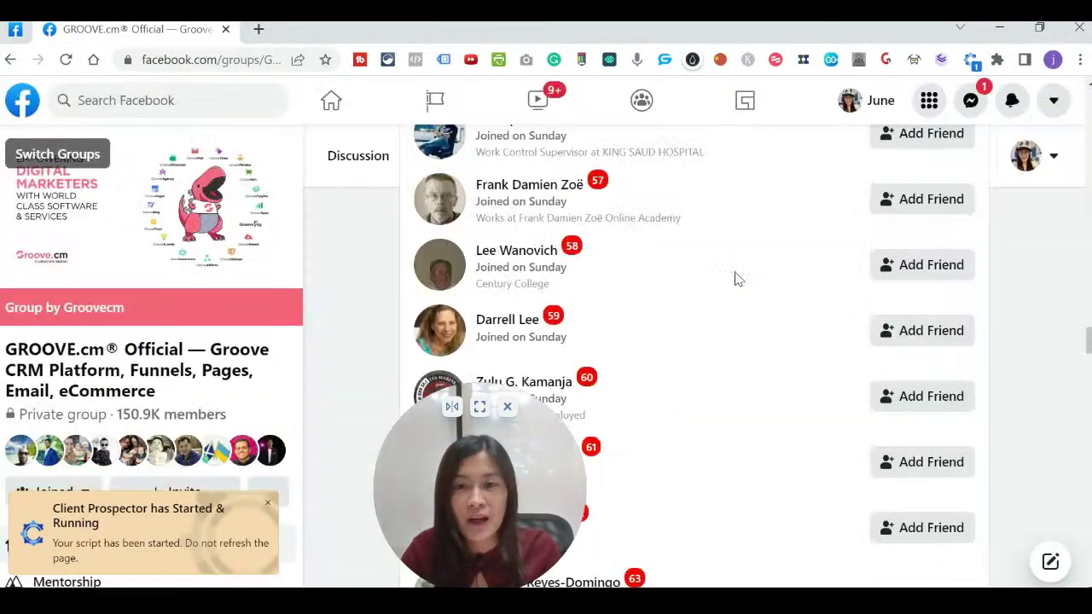
Search the member list page for a member's surname.
key(ctrl+f)
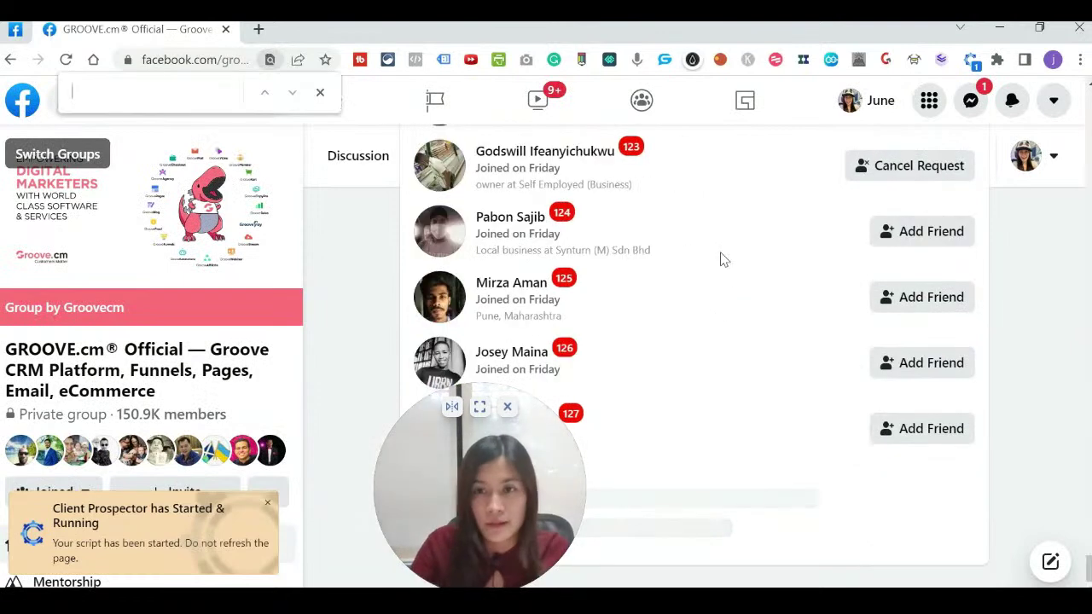
text(rajput)
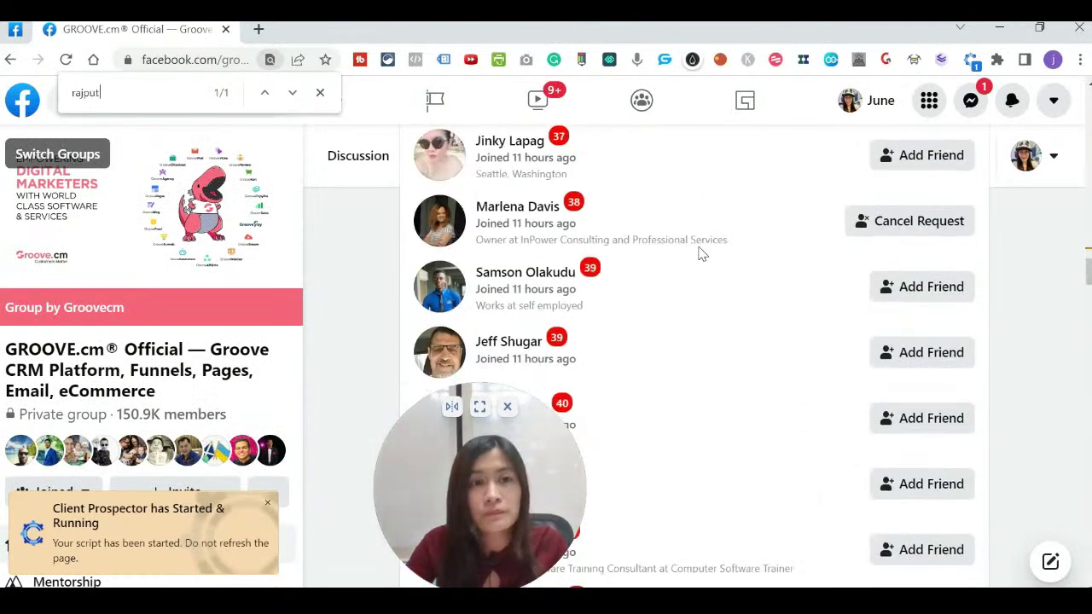
key(Return)
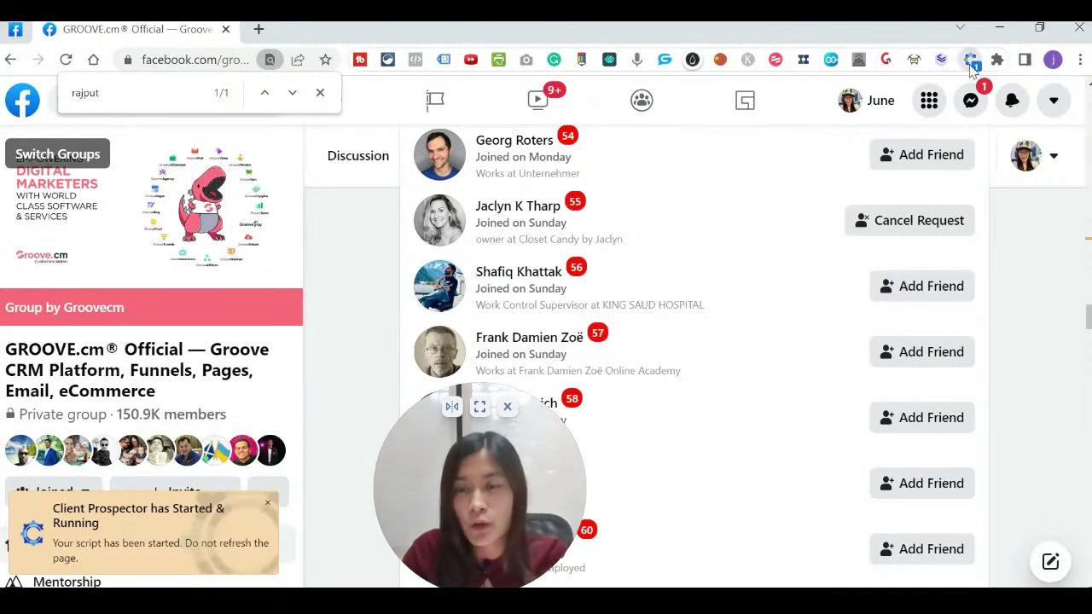
Reopen the Client Prospector settings and review the look up interval options, keywords, negative keywords and available message groups.
click(970, 63)
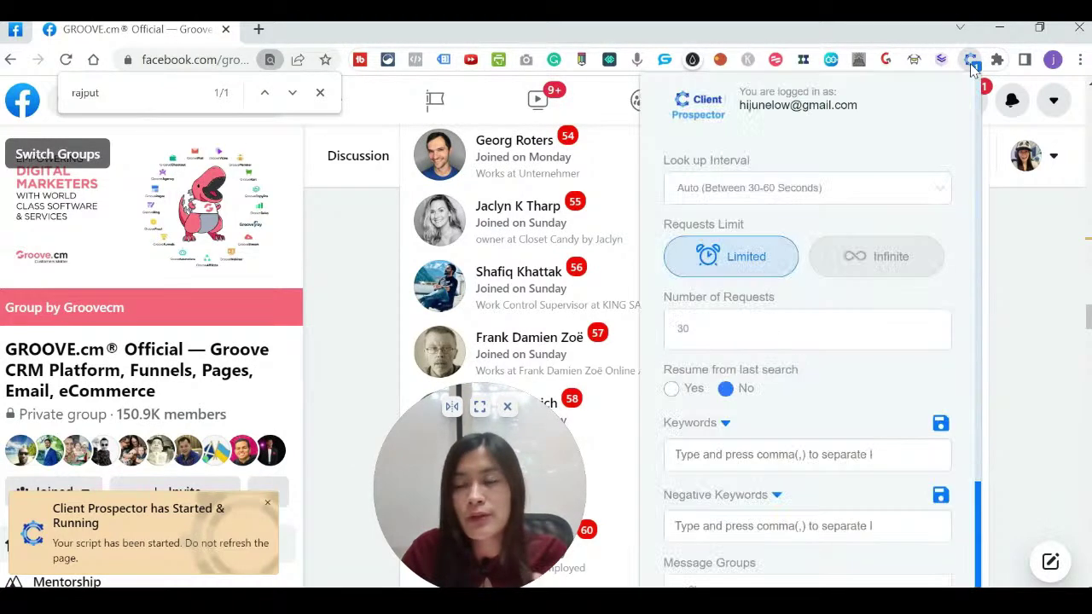
scroll(918, 470, down, 3)
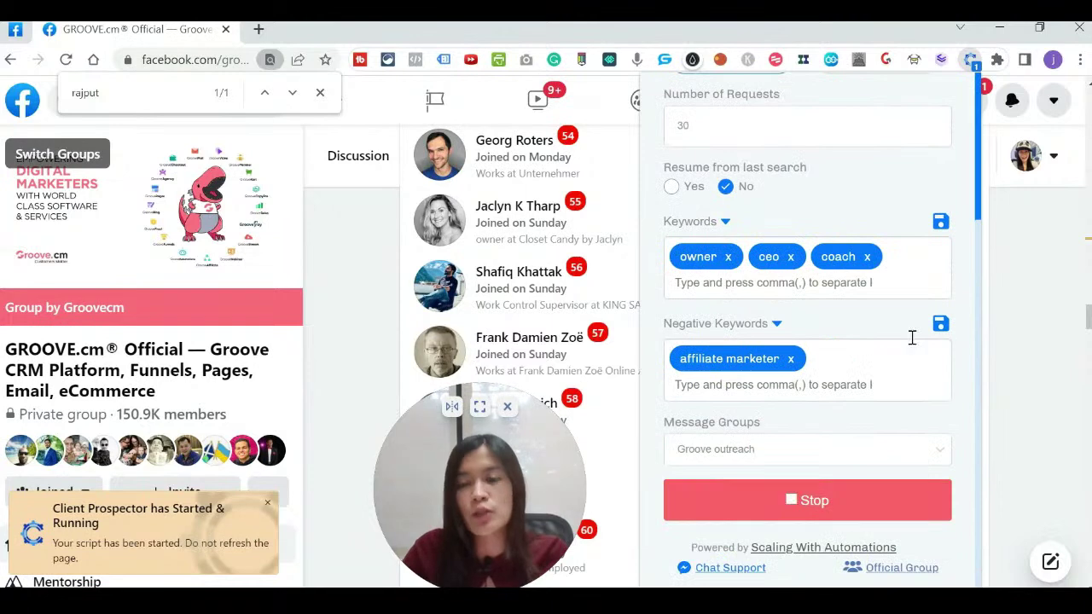
scroll(911, 341, up, 5)
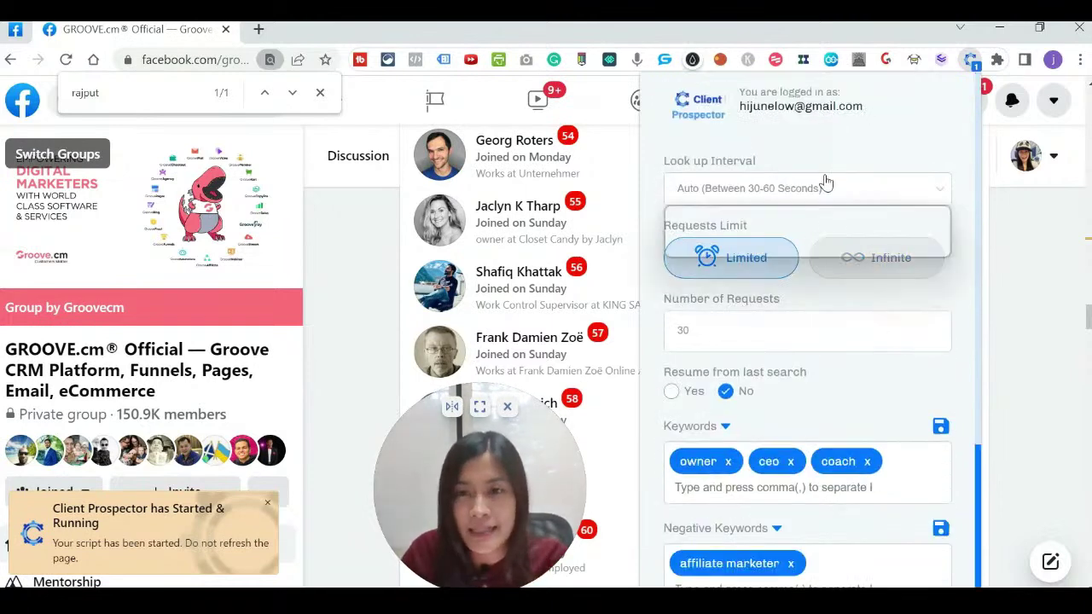
click(824, 187)
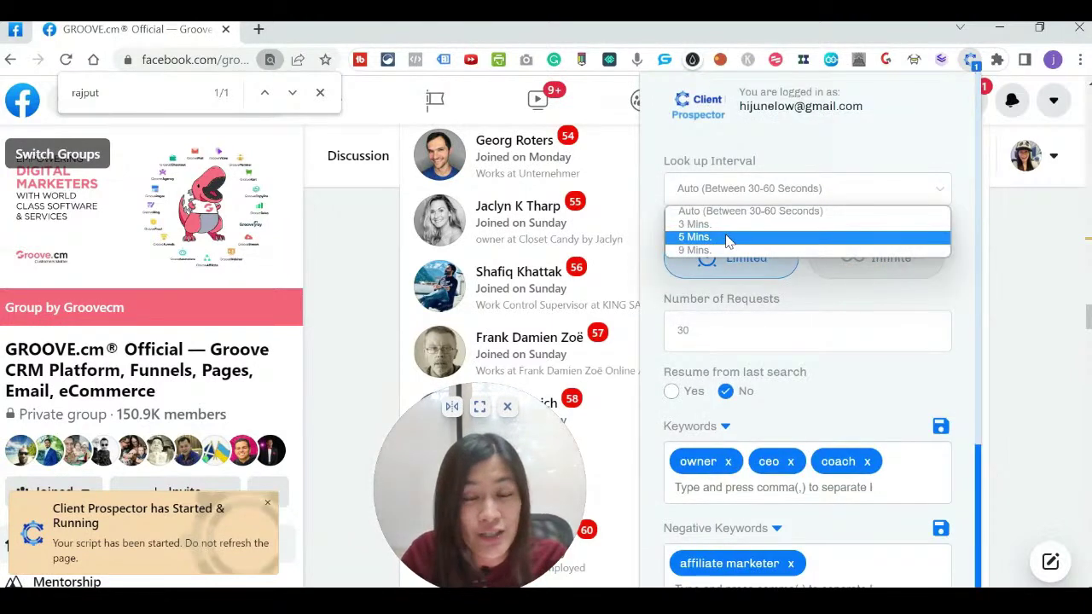
click(844, 311)
scroll(819, 328, down, 2)
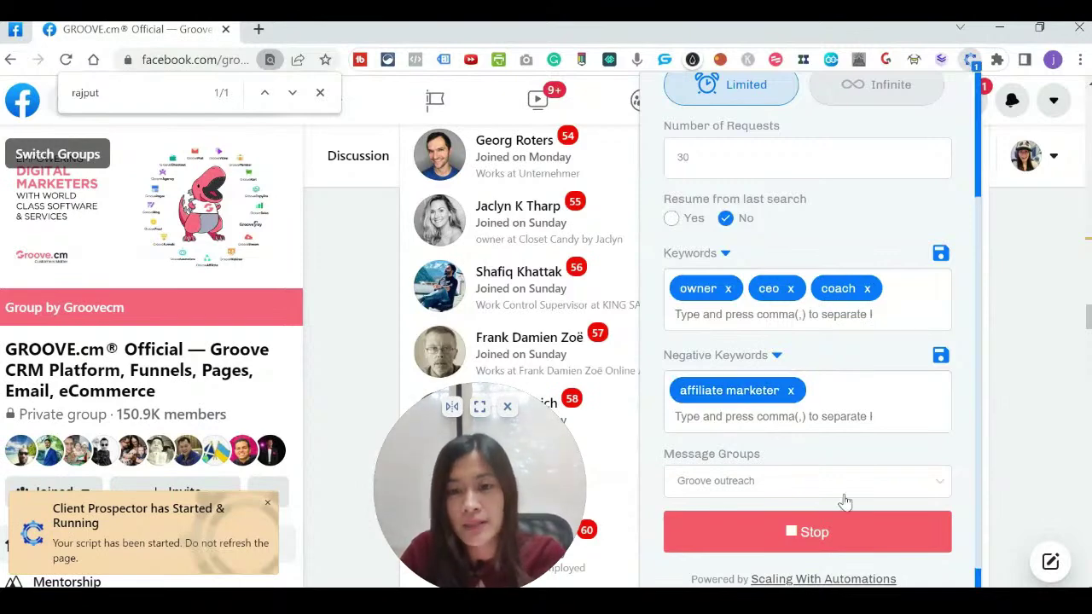
click(798, 482)
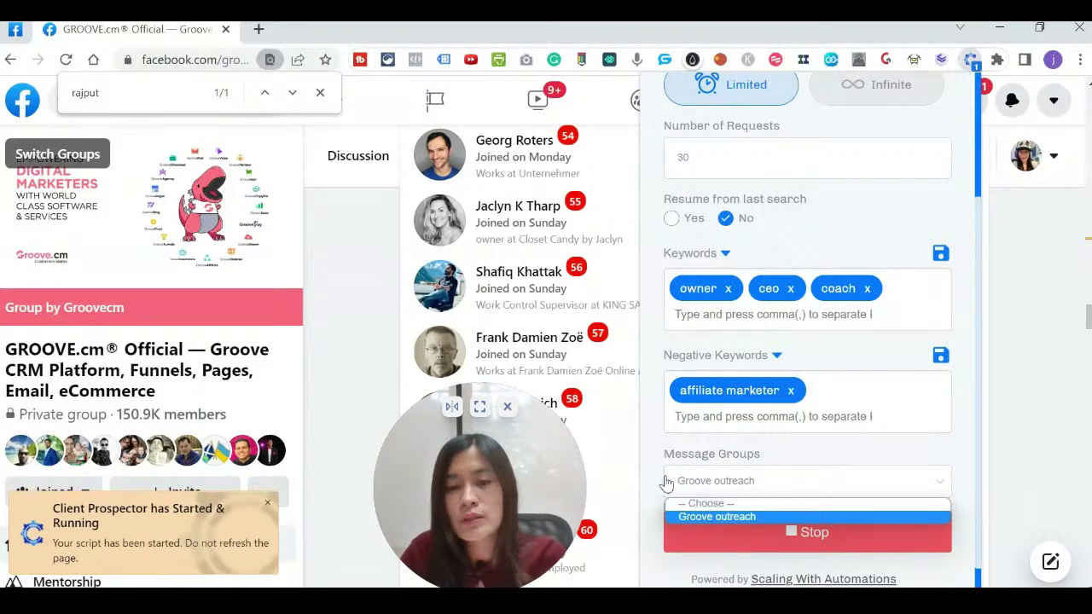
scroll(858, 227, up, 2)
scroll(858, 497, down, 3)
Stop the Client Prospector run and reload the Facebook group's members page.
click(853, 500)
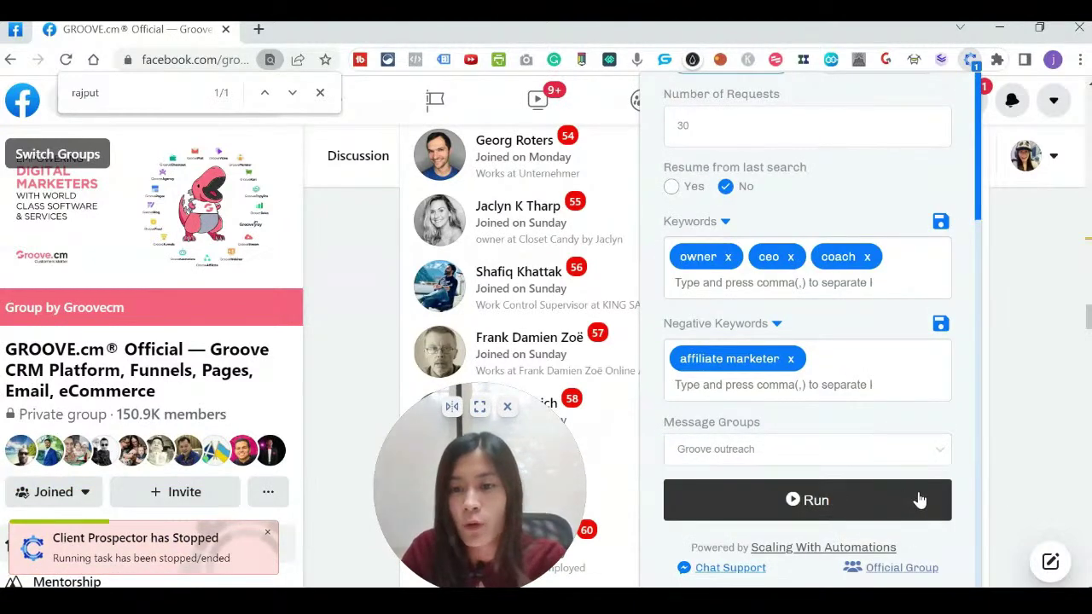
scroll(917, 500, up, 3)
click(203, 59)
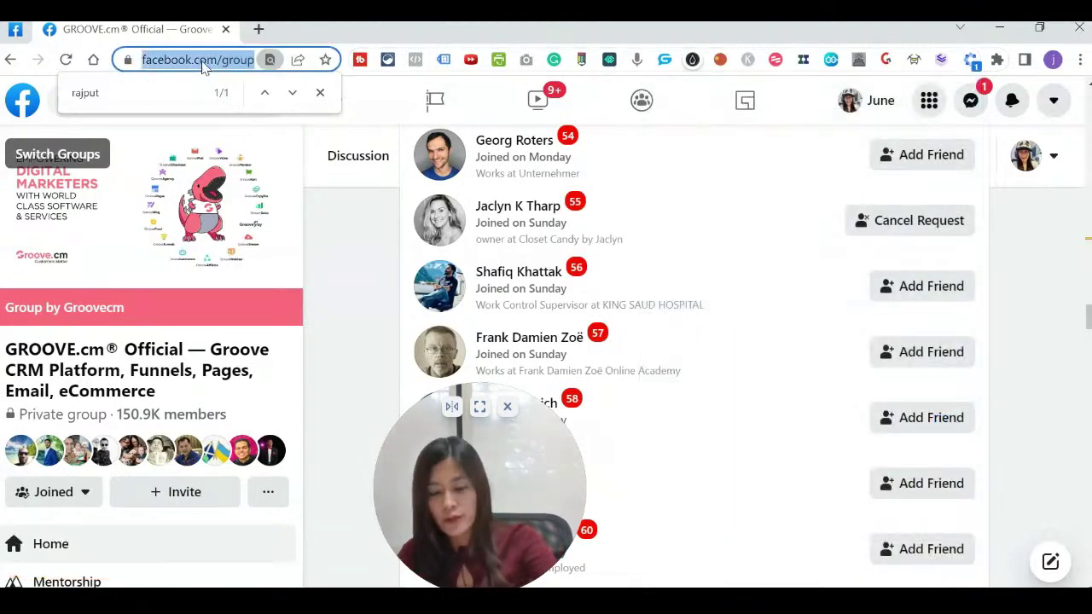
key(Return)
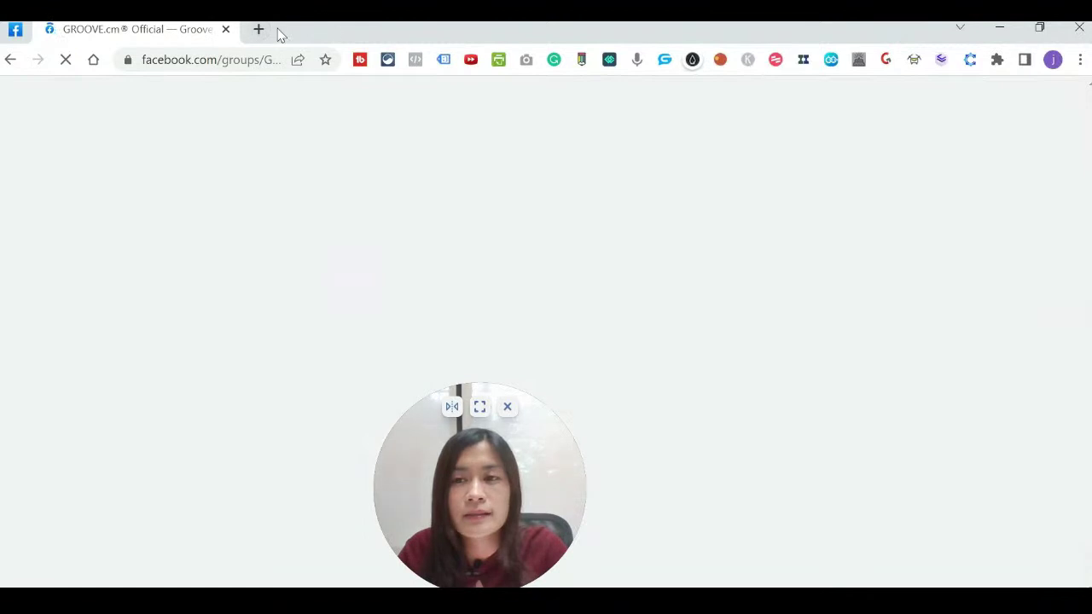
click(261, 30)
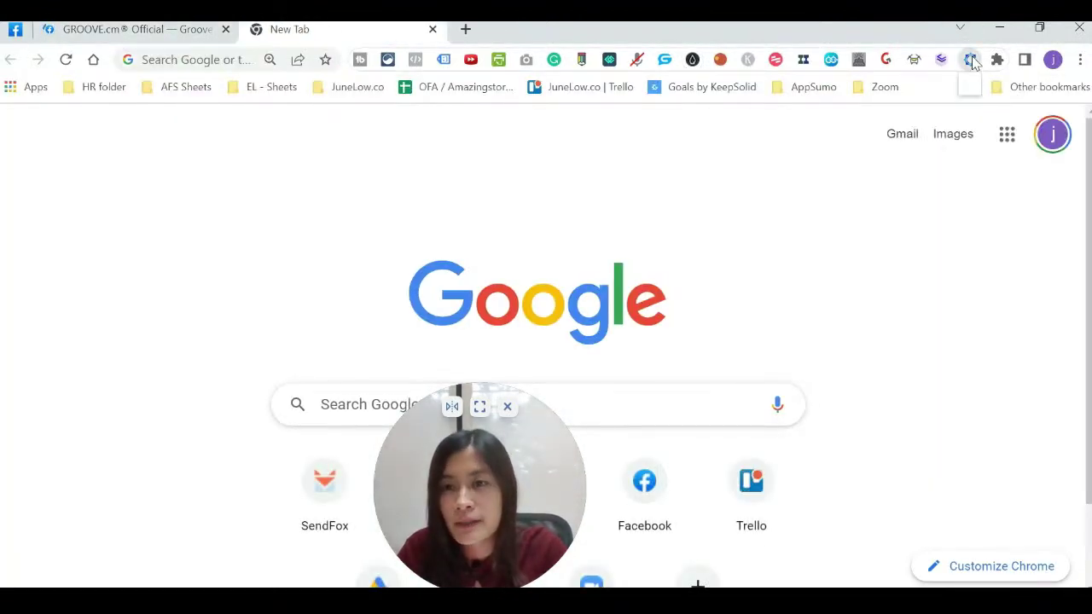
click(971, 60)
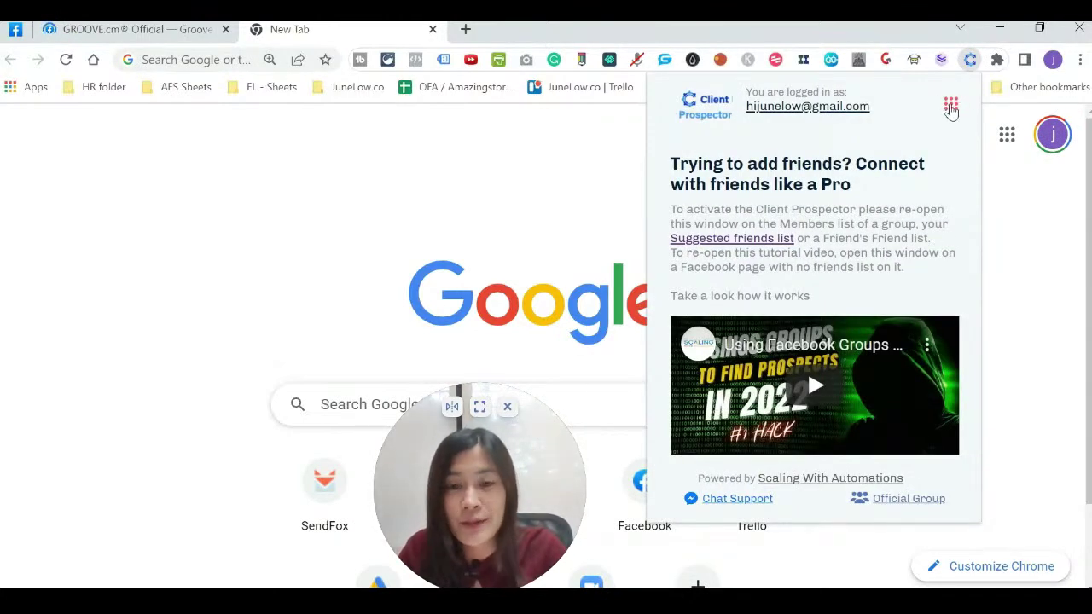
click(950, 109)
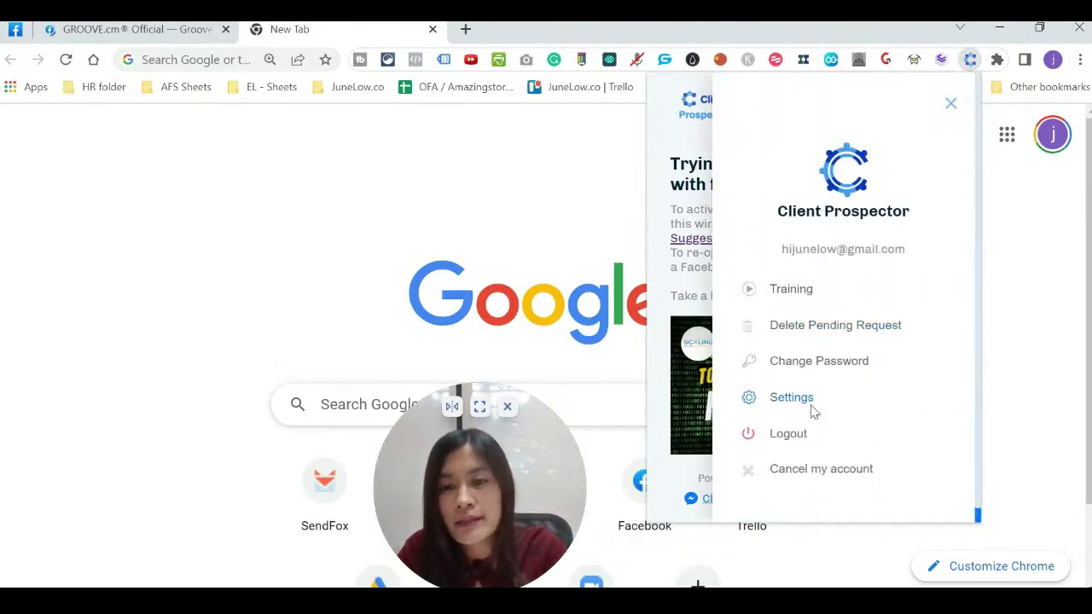
click(82, 29)
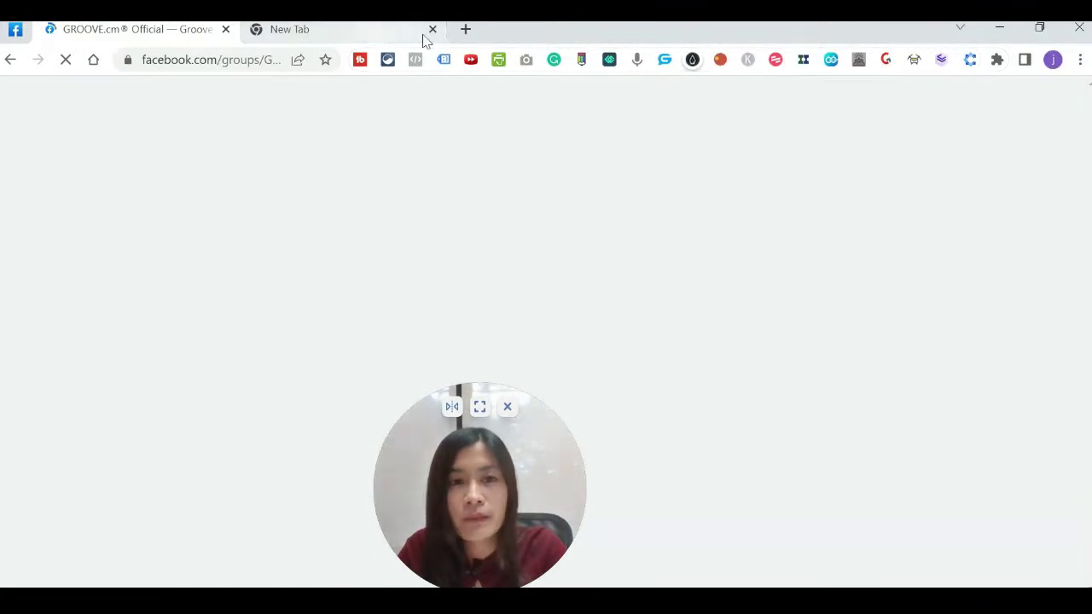
Open the GF- outreach message segment for editing from the Client Prospector settings and remove its existing message block.
click(970, 61)
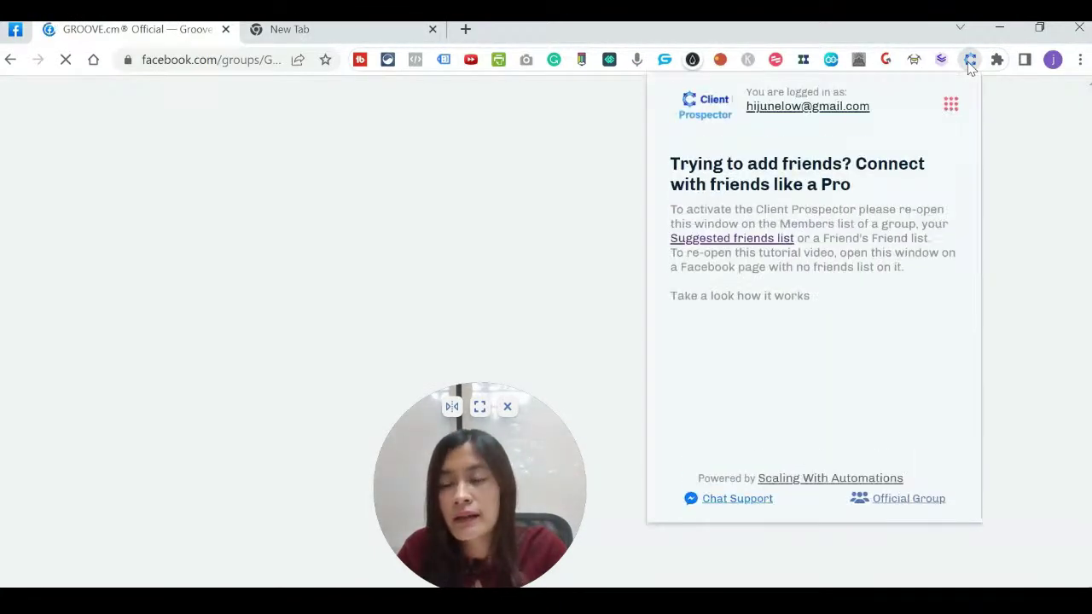
click(949, 107)
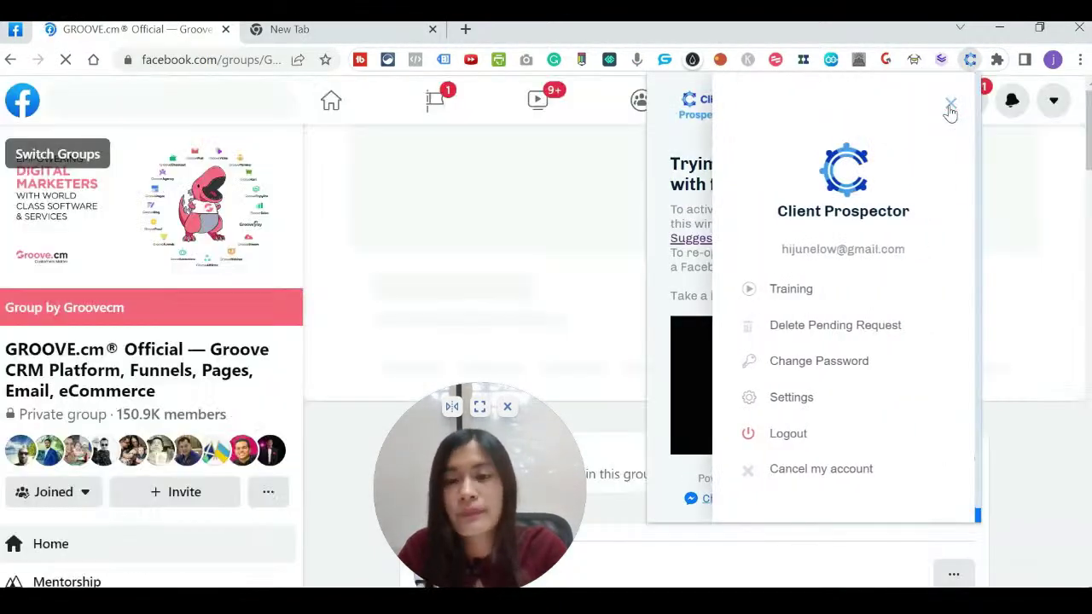
click(810, 408)
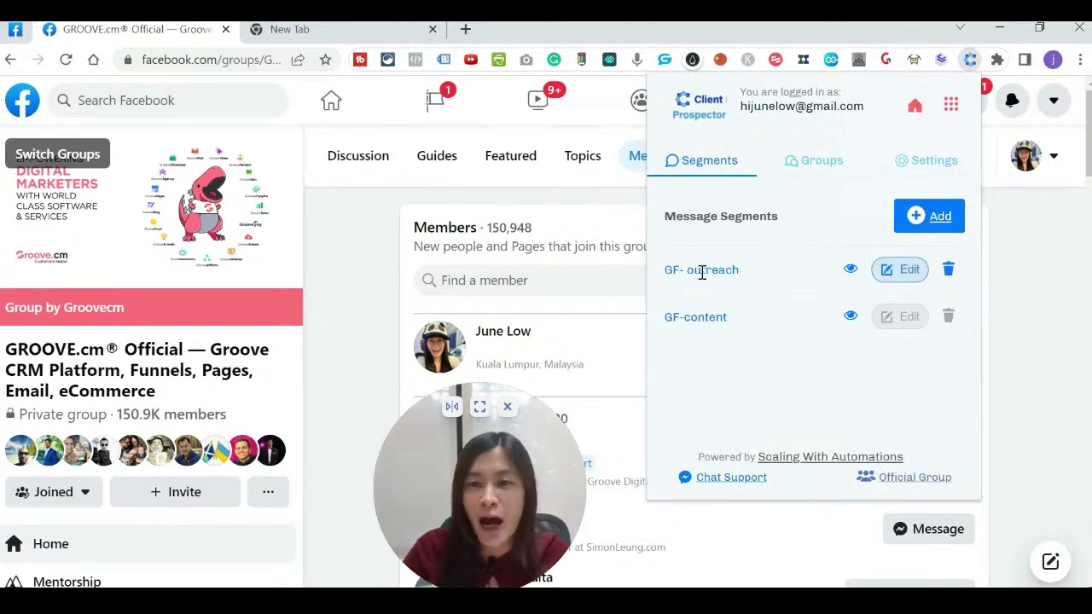
click(904, 276)
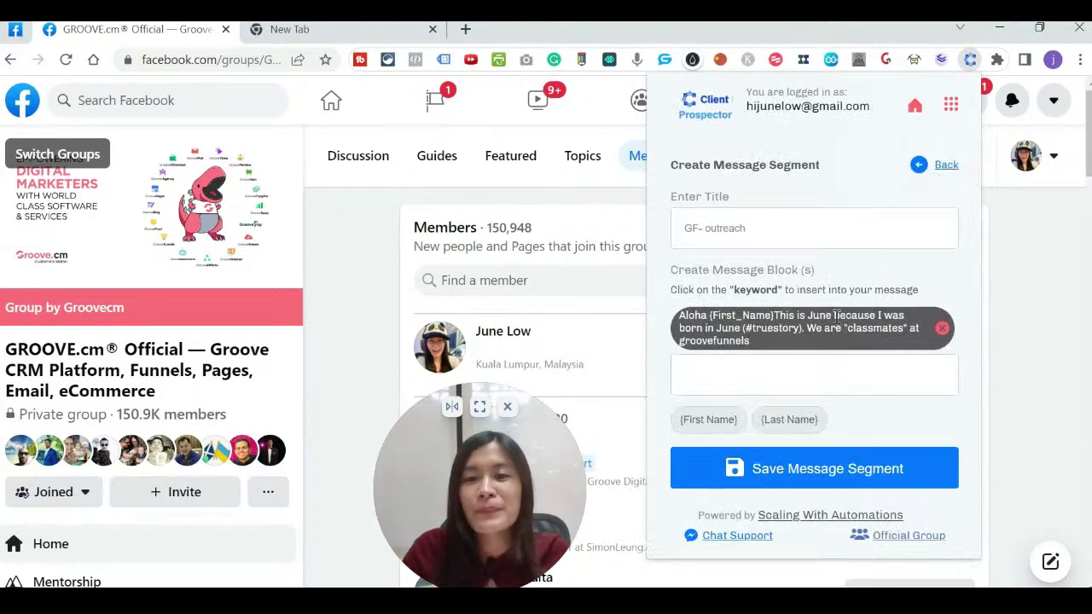
click(943, 332)
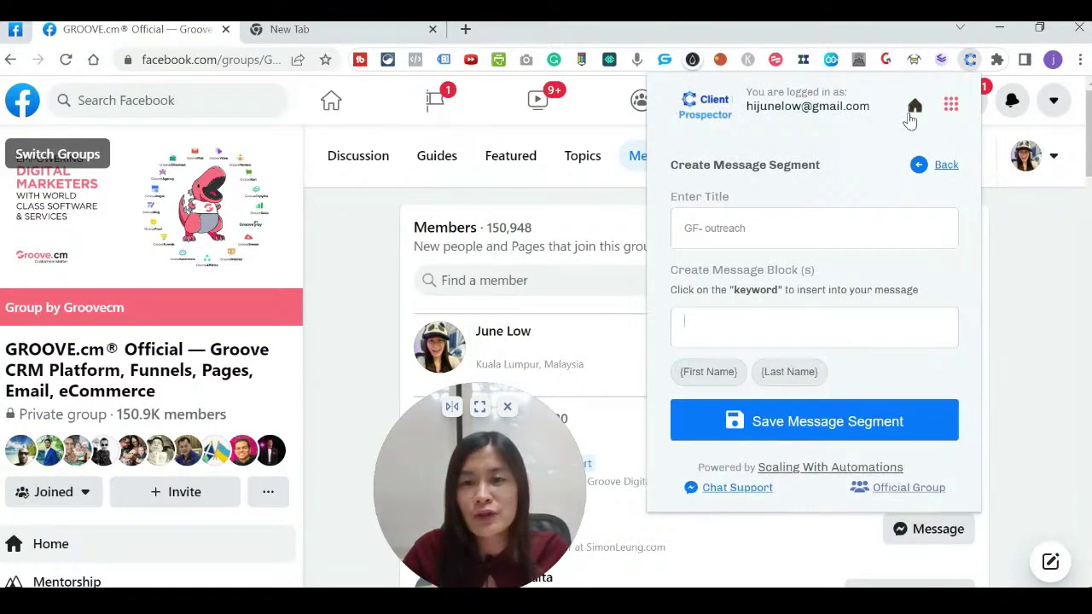
Write a new message starting "Aloha {First Name}", with a short self-introduction, ending "We are both "classmates" in Groovefunnels FB group".
text(Aloha)
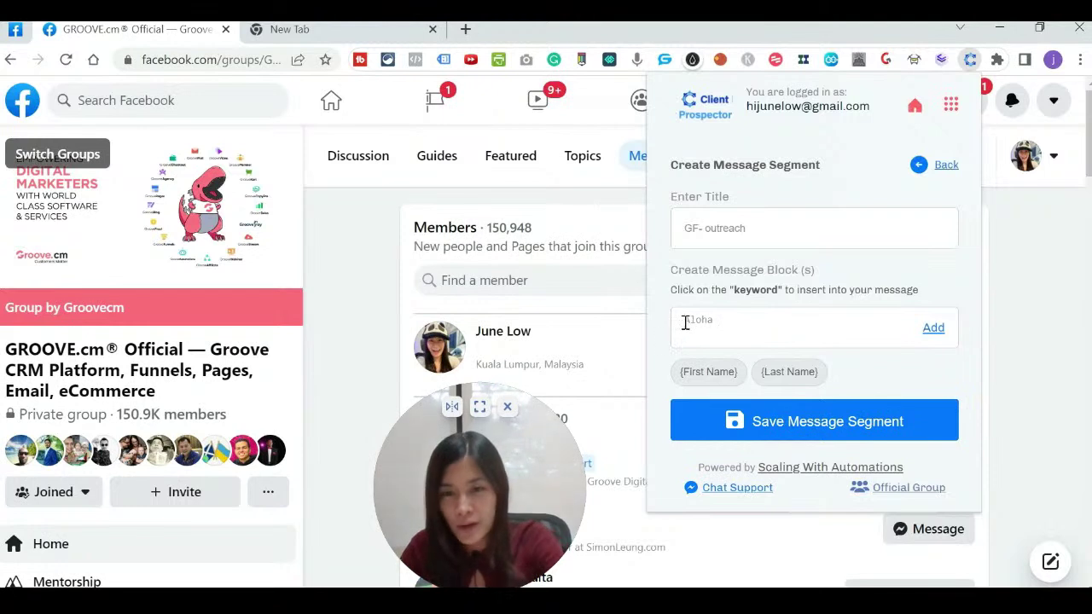
click(708, 375)
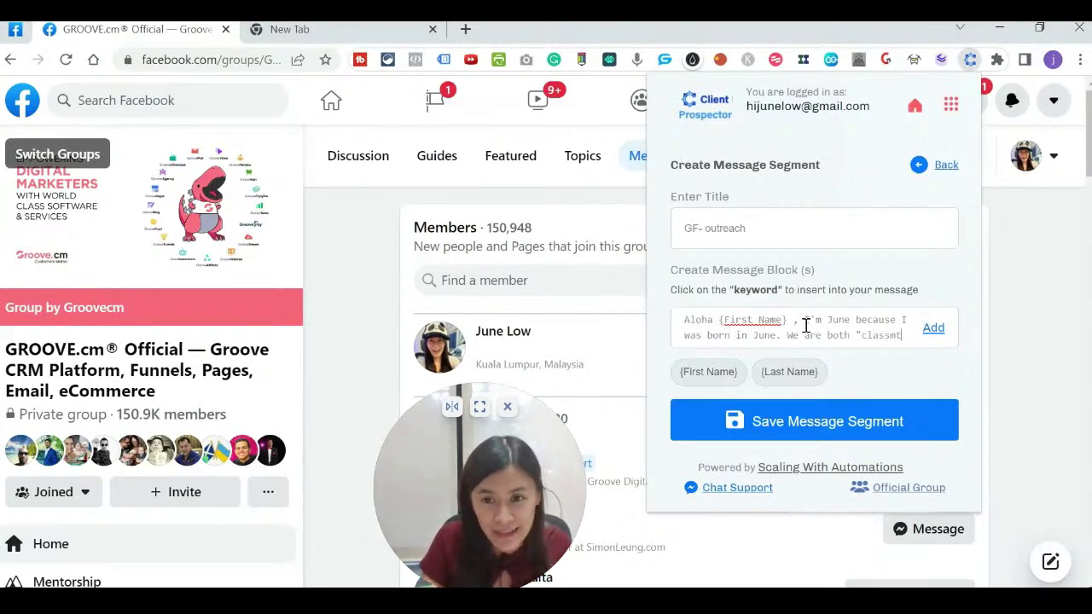
text(" )
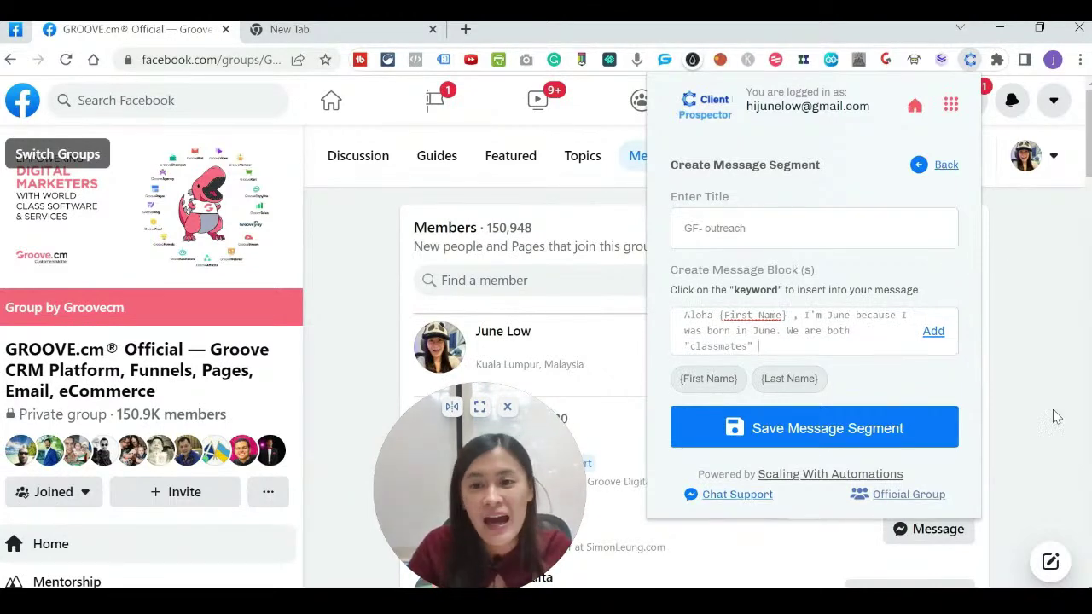
text(in Groovefunnels FB)
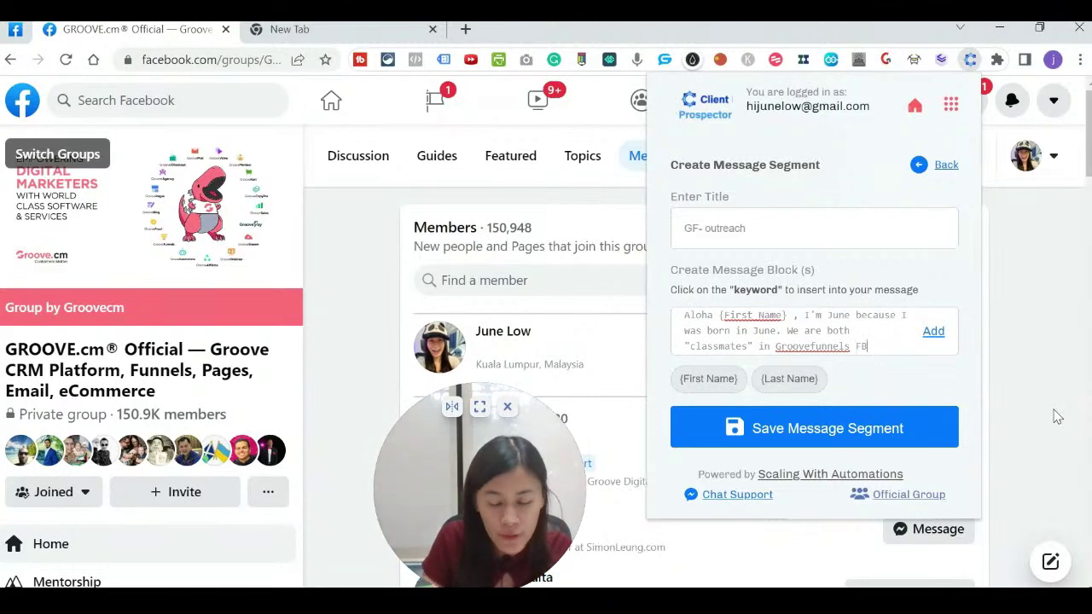
text(up)
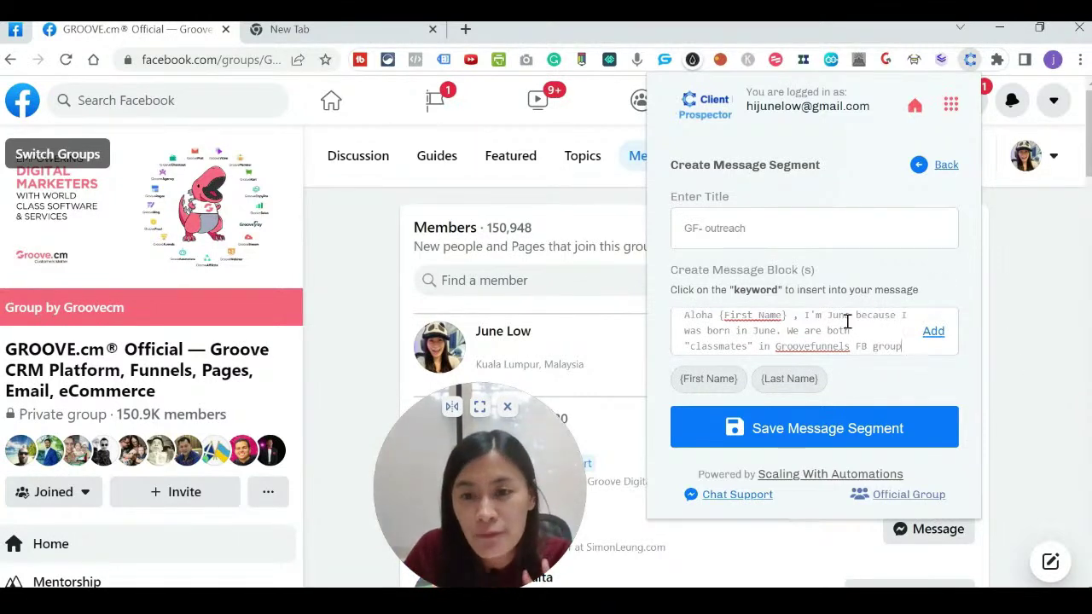
Insert "(#truestory)." before "We are both", add the message as a block and save the GF- outreach segment.
click(783, 332)
text({Fir)
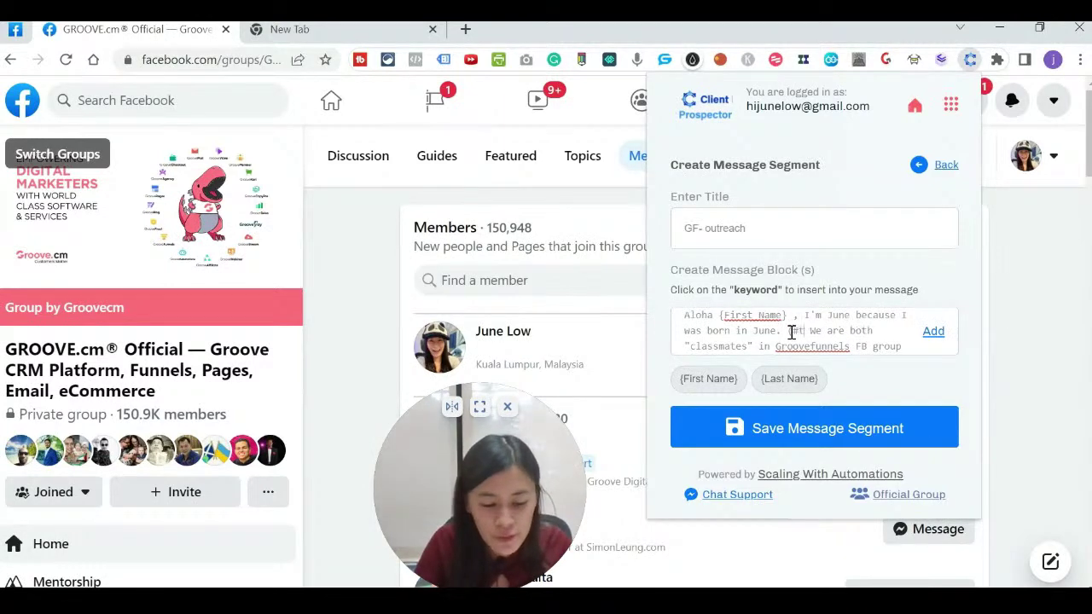
text(uestory)
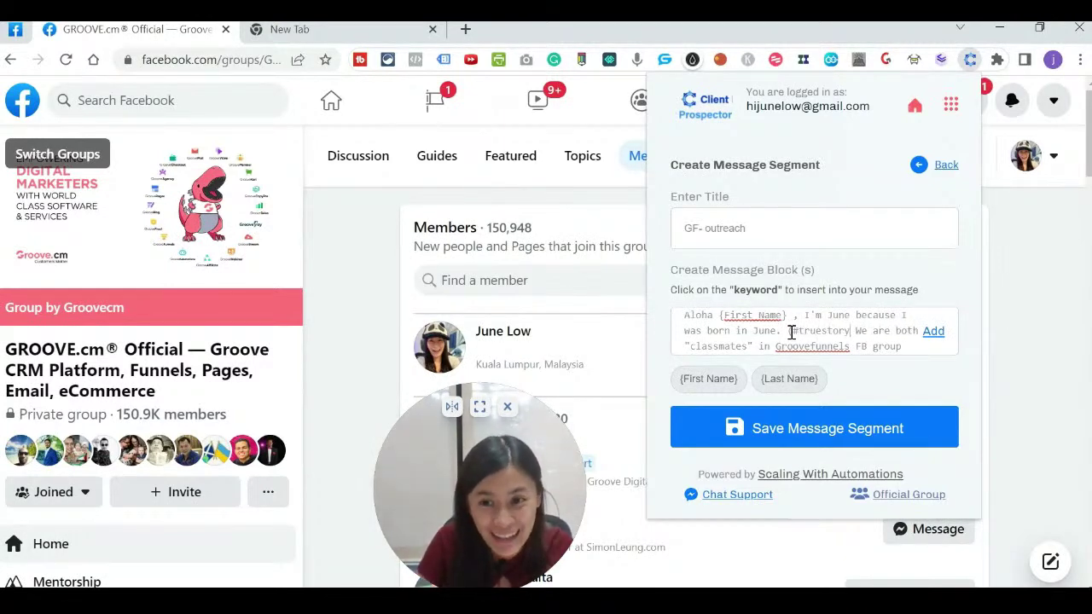
text().)
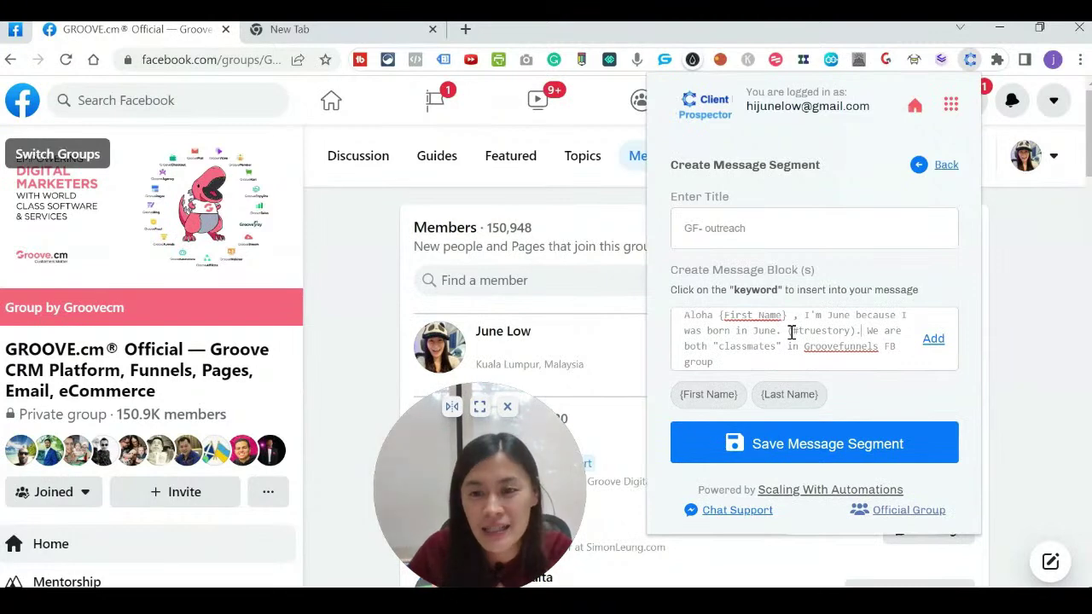
click(935, 345)
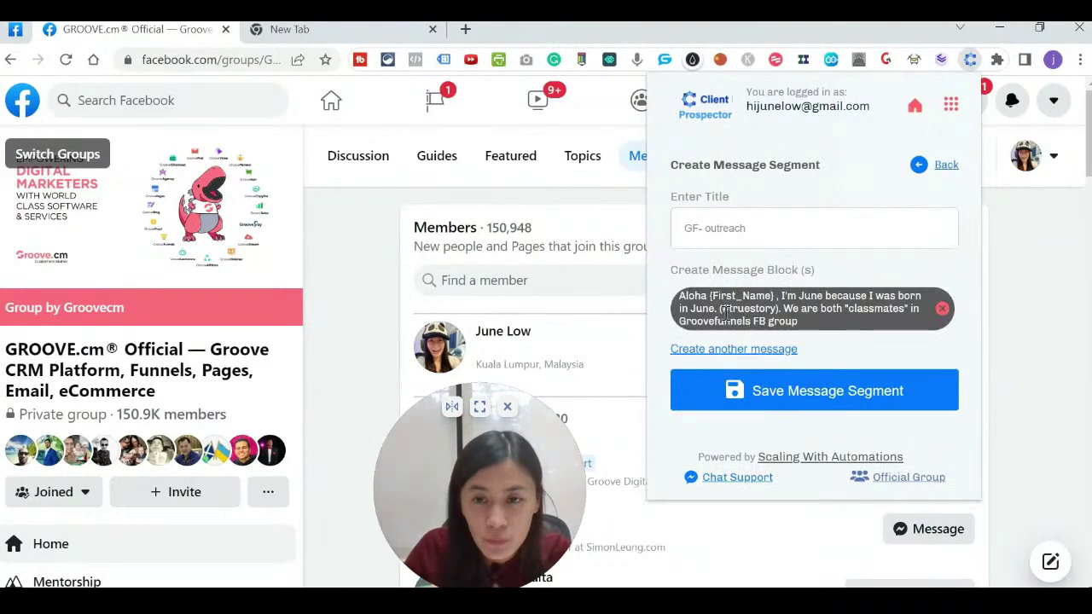
click(820, 393)
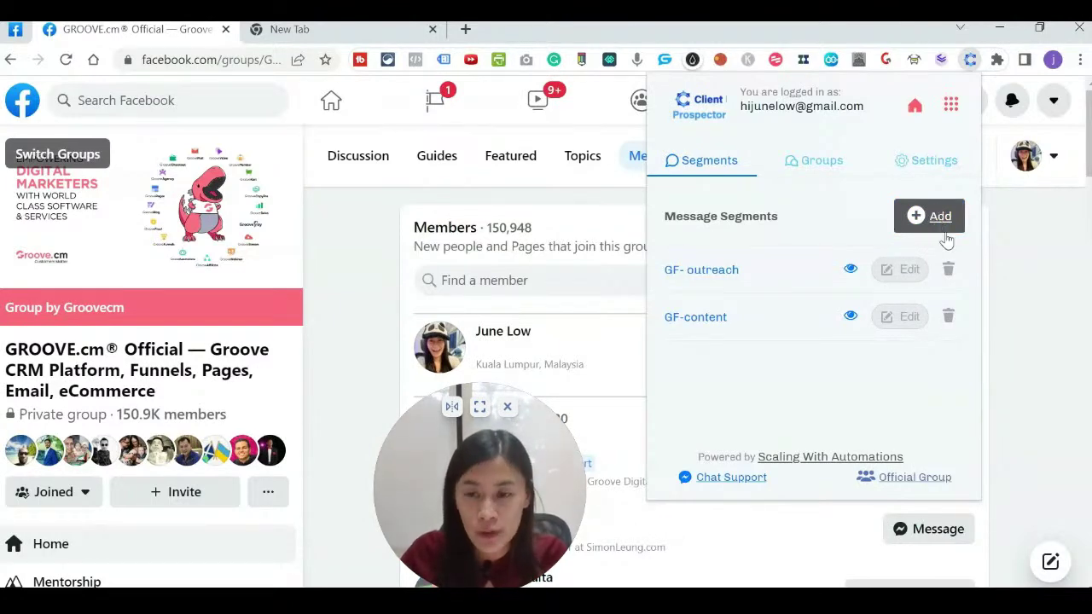
Try to delete the GF-content message segment.
click(948, 316)
click(937, 326)
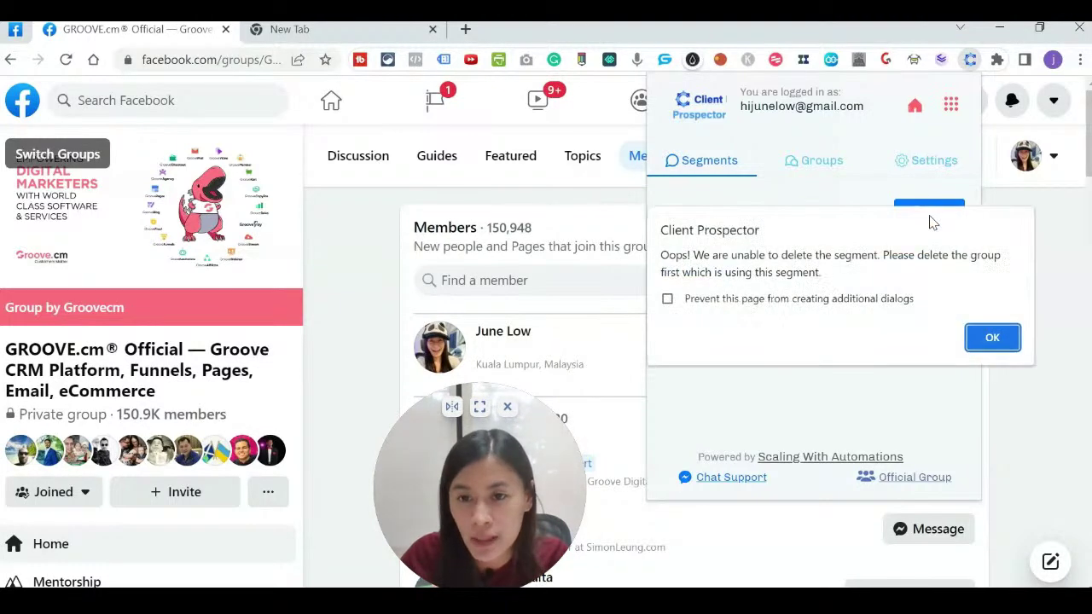
click(992, 334)
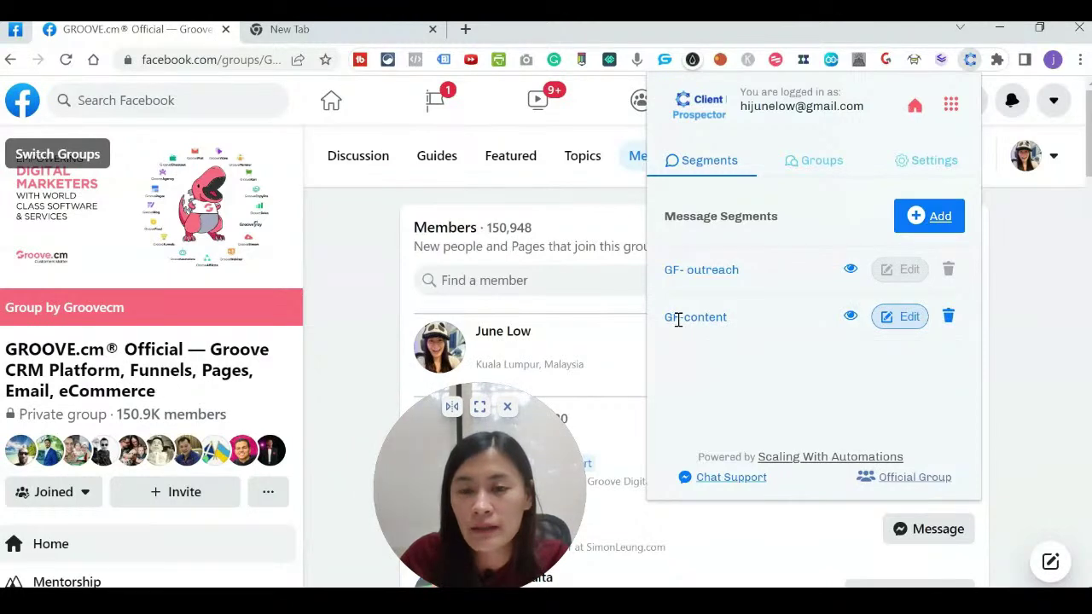
Create a new message segment titled "GF - content2".
click(940, 218)
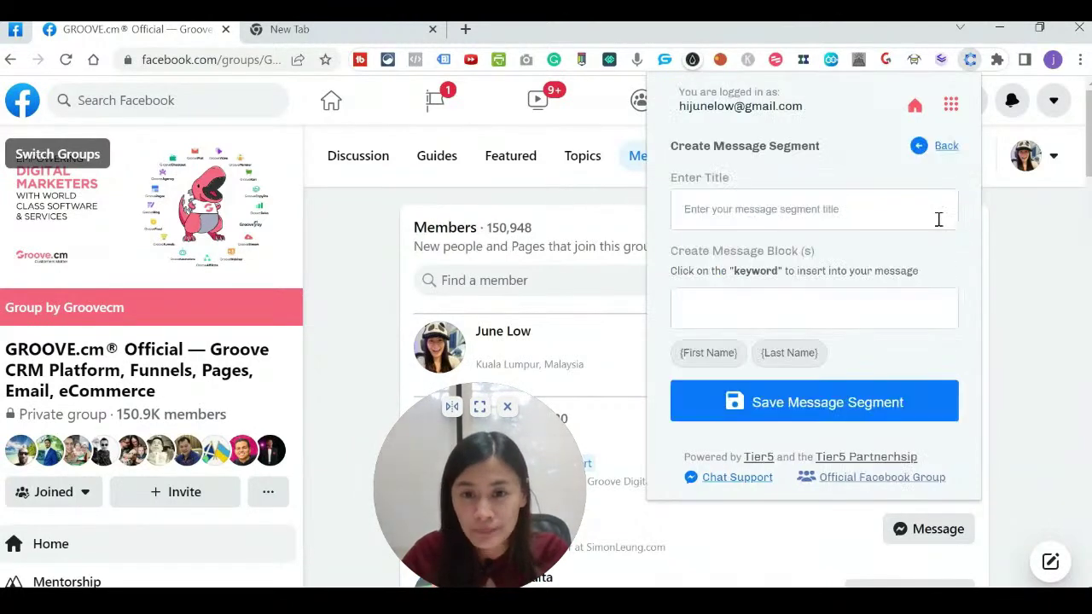
click(780, 228)
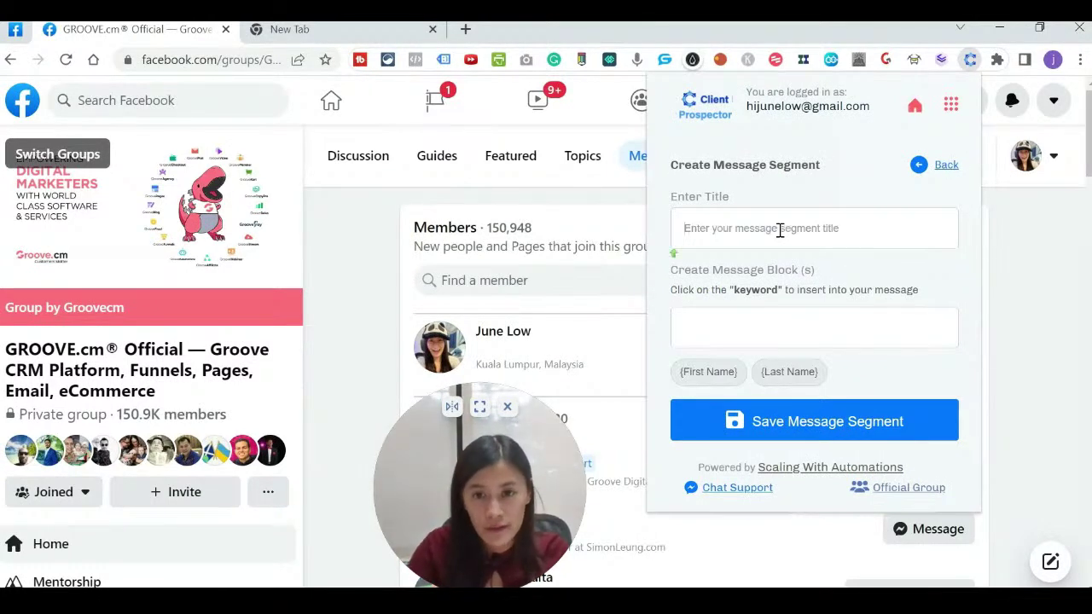
text(cg)
key(BackSpace)
key(BackSpace)
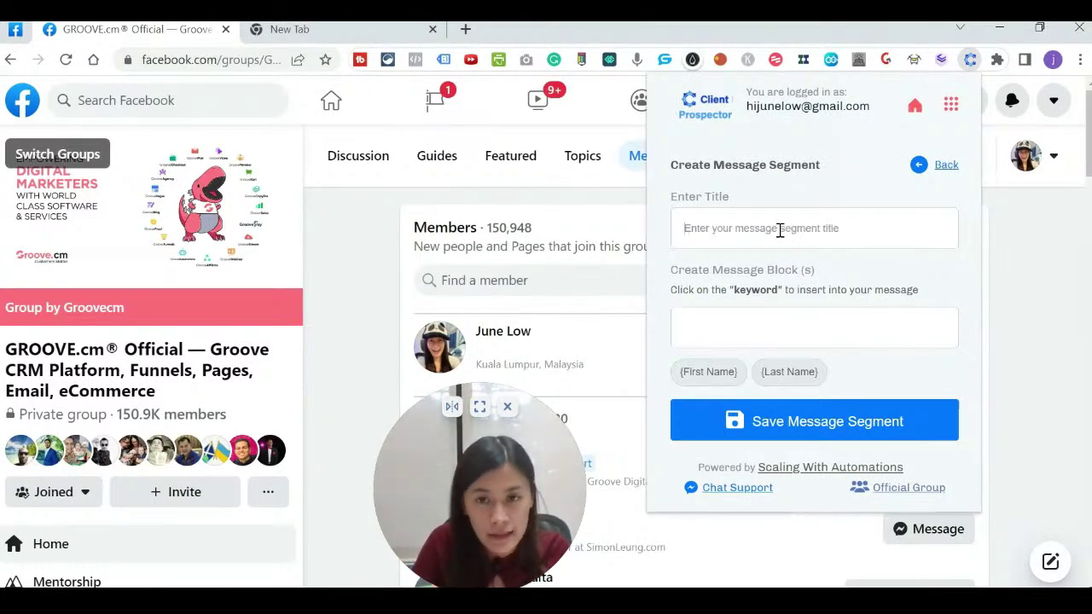
text(GF - content2)
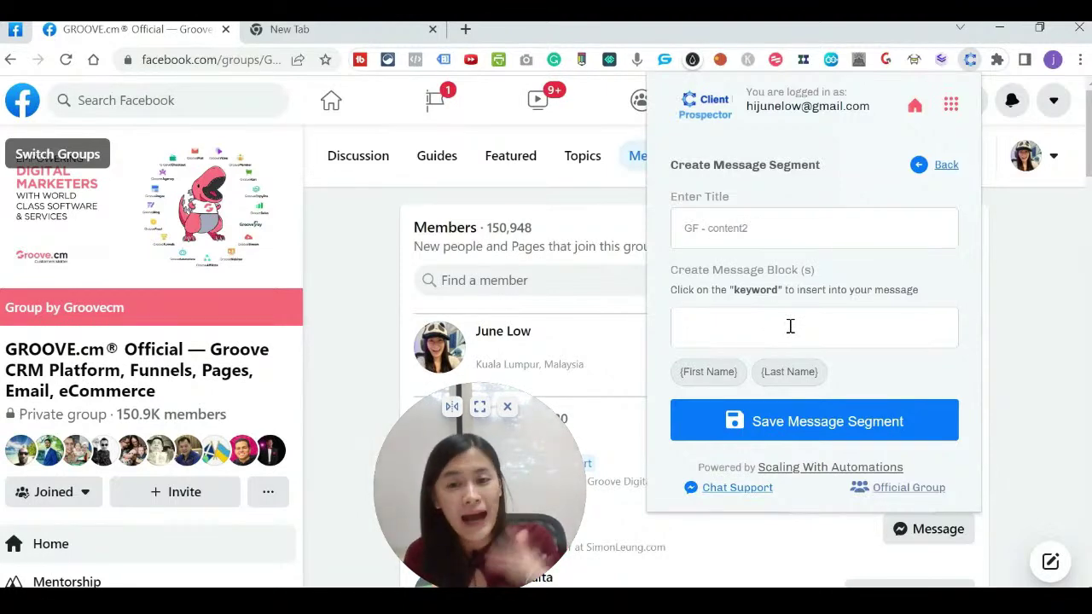
Write the segment's message "How's Groovefunnels working for you so far?".
text(How's)
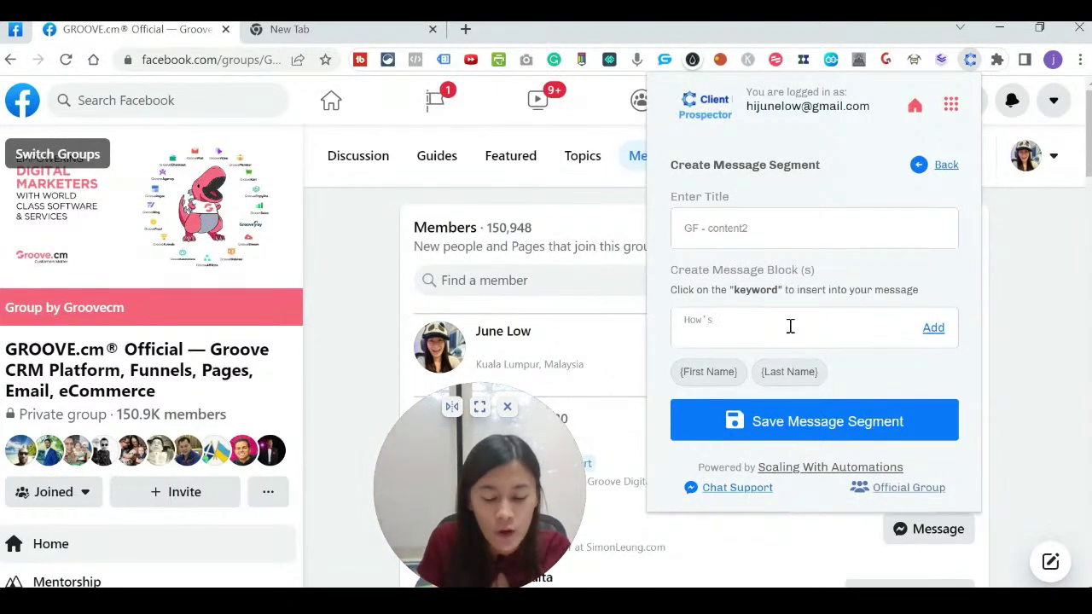
text(groo)
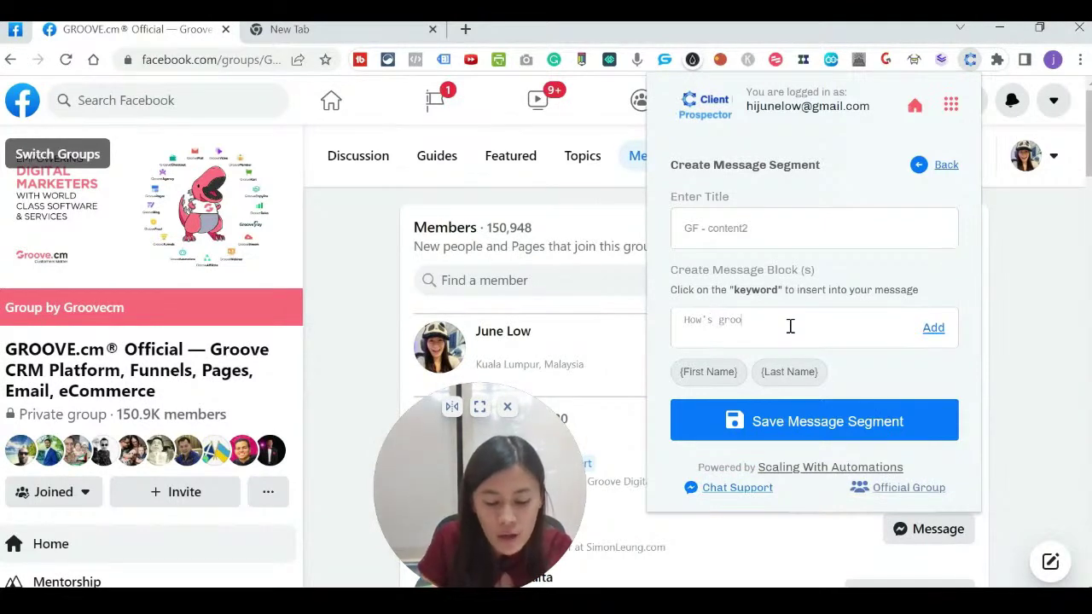
text(roovefunnels working for you so far?)
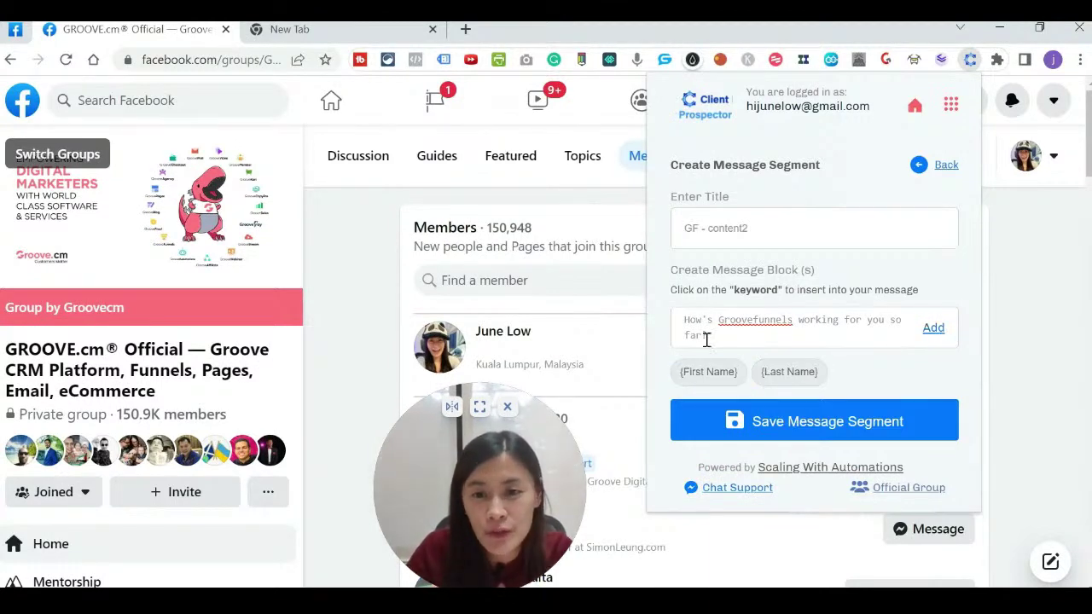
click(724, 371)
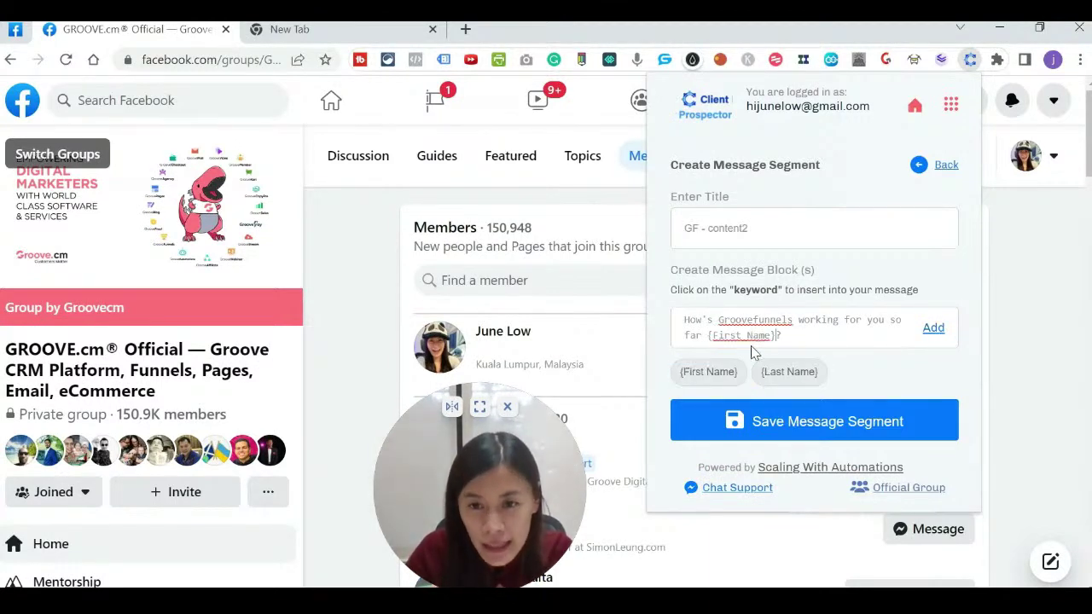
drag(776, 336, 705, 337)
key(BackSpace)
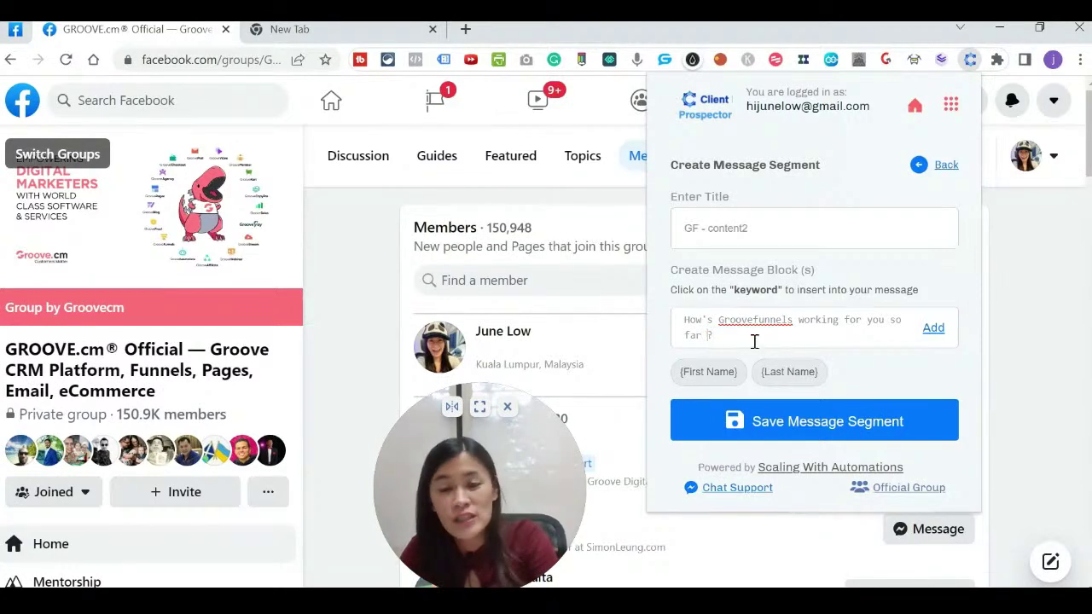
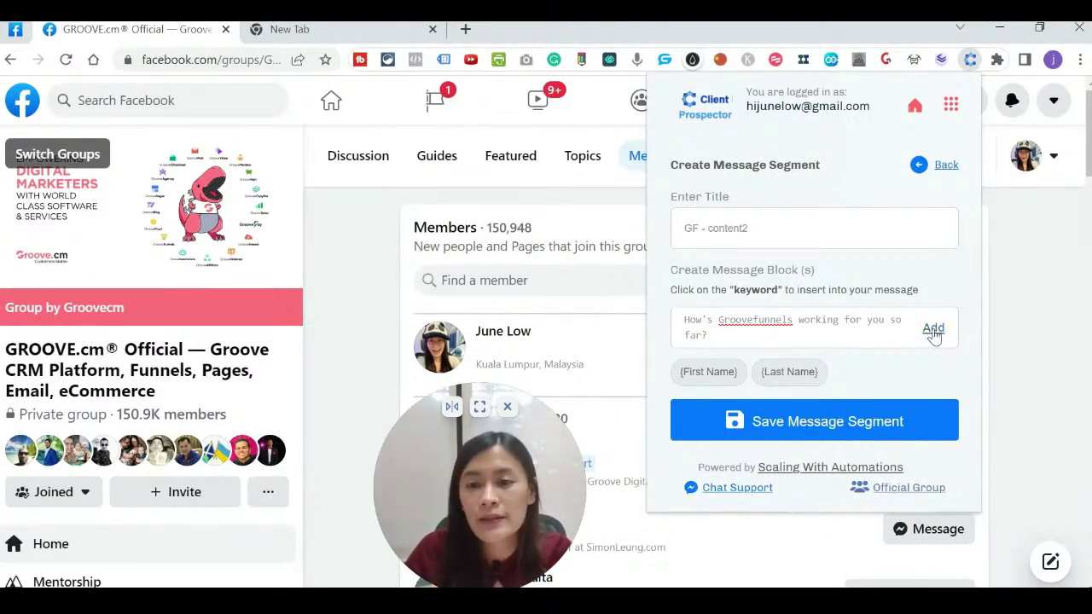
Add the Groovefunnels question as a message block and save the GF - content2 segment.
click(933, 329)
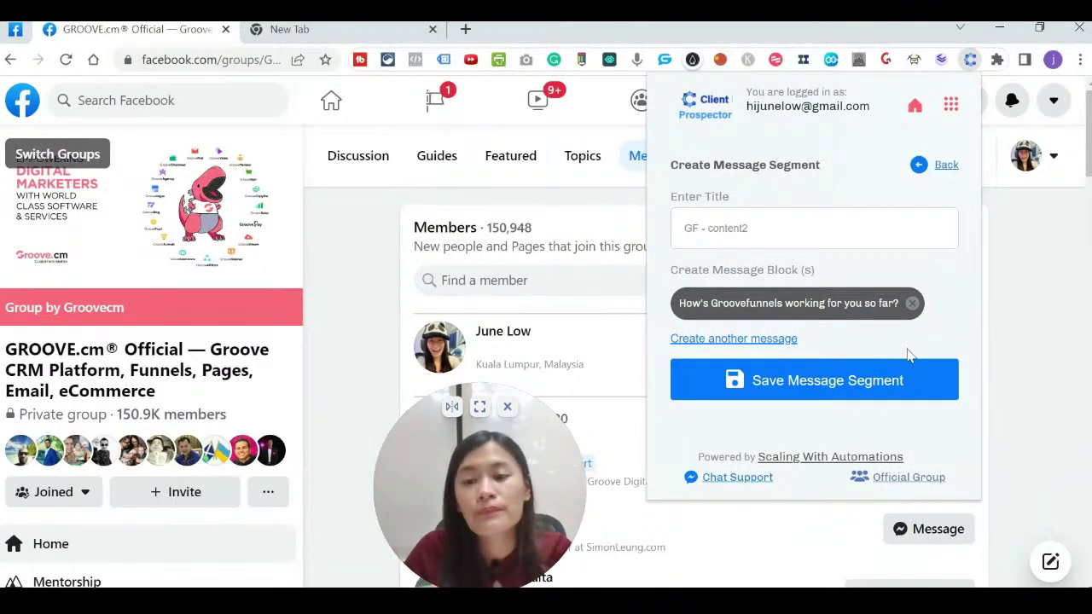
click(832, 390)
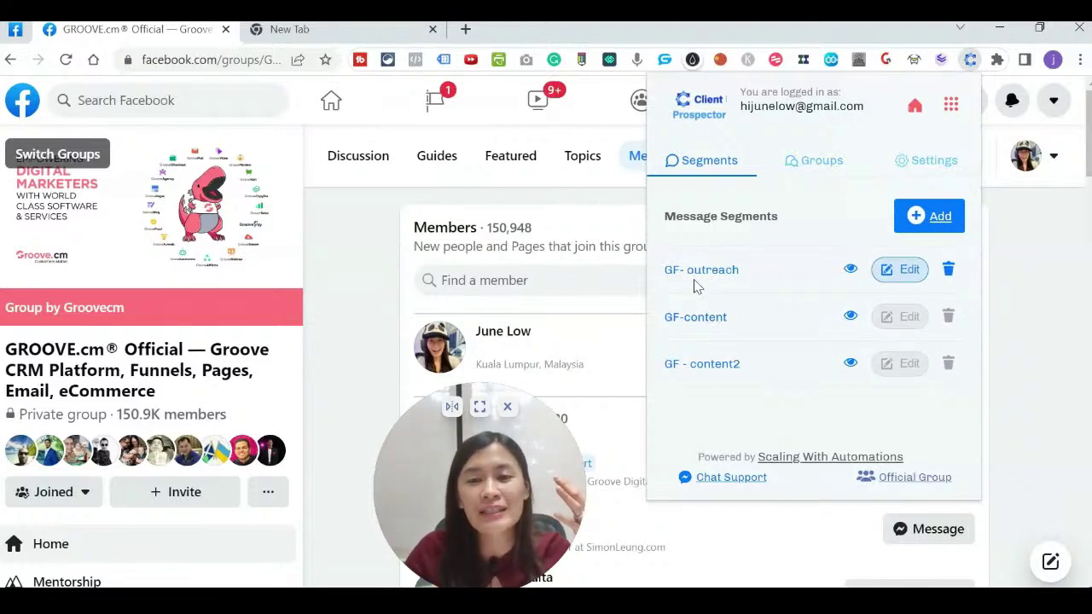
drag(668, 271, 740, 273)
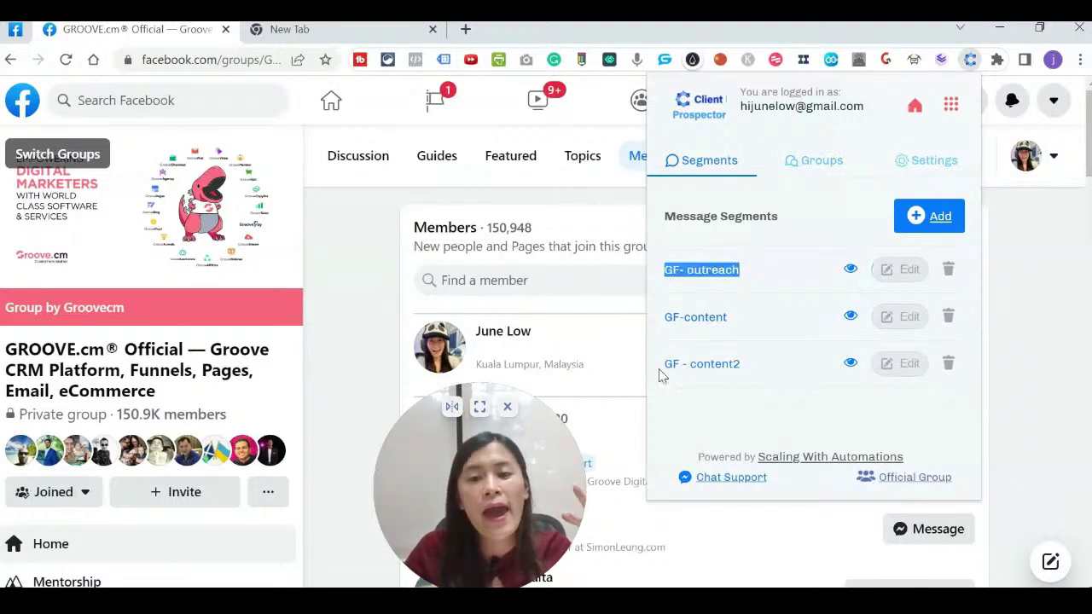
drag(660, 371, 771, 374)
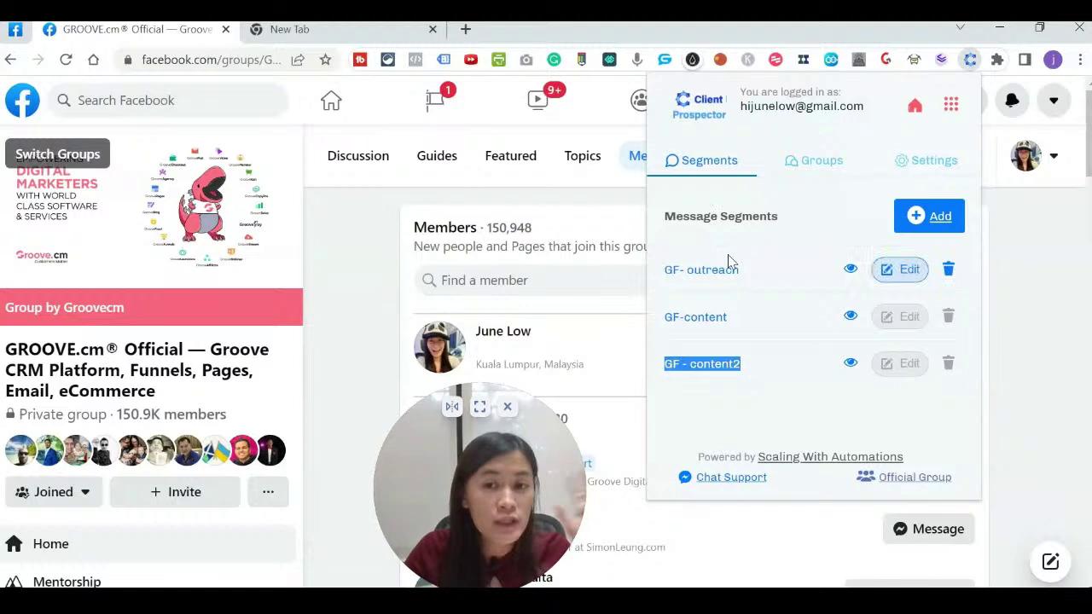
Create a new message group titled "Groove Outreach 2".
click(815, 167)
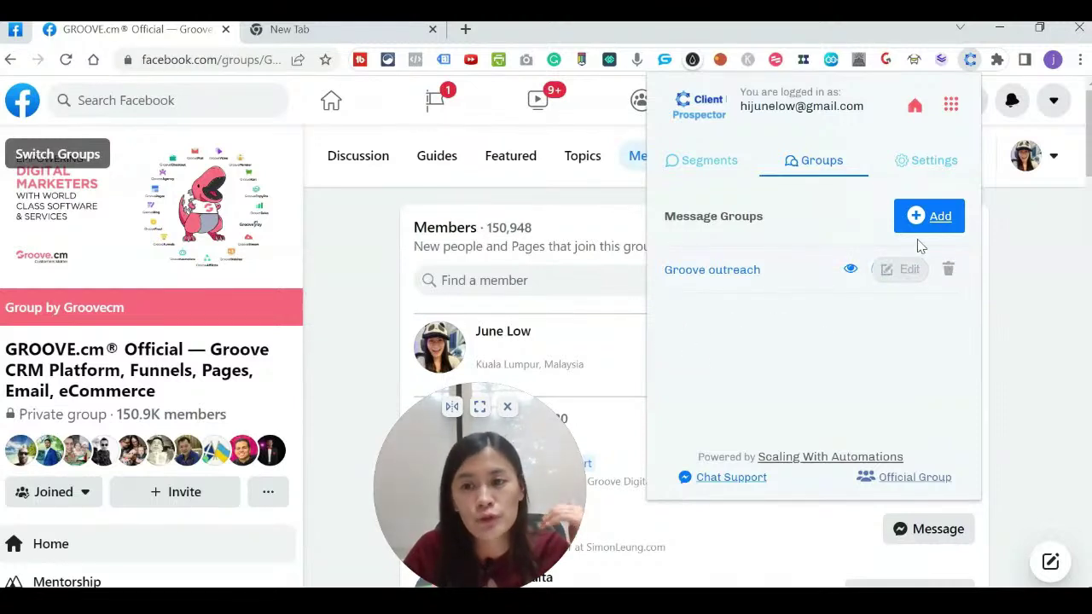
click(932, 219)
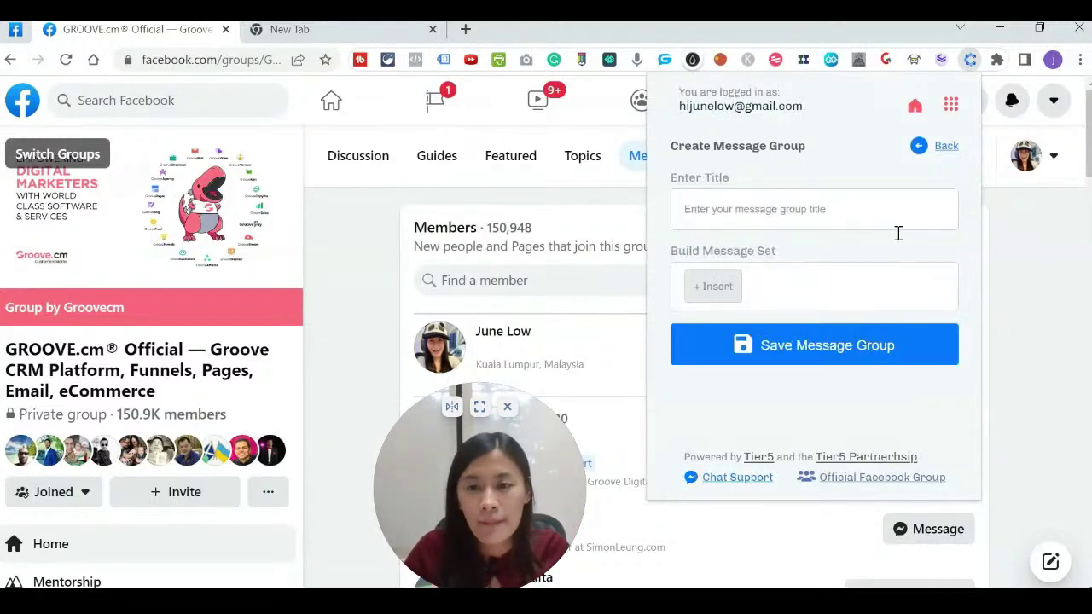
click(802, 225)
text(Groove Outreach 2)
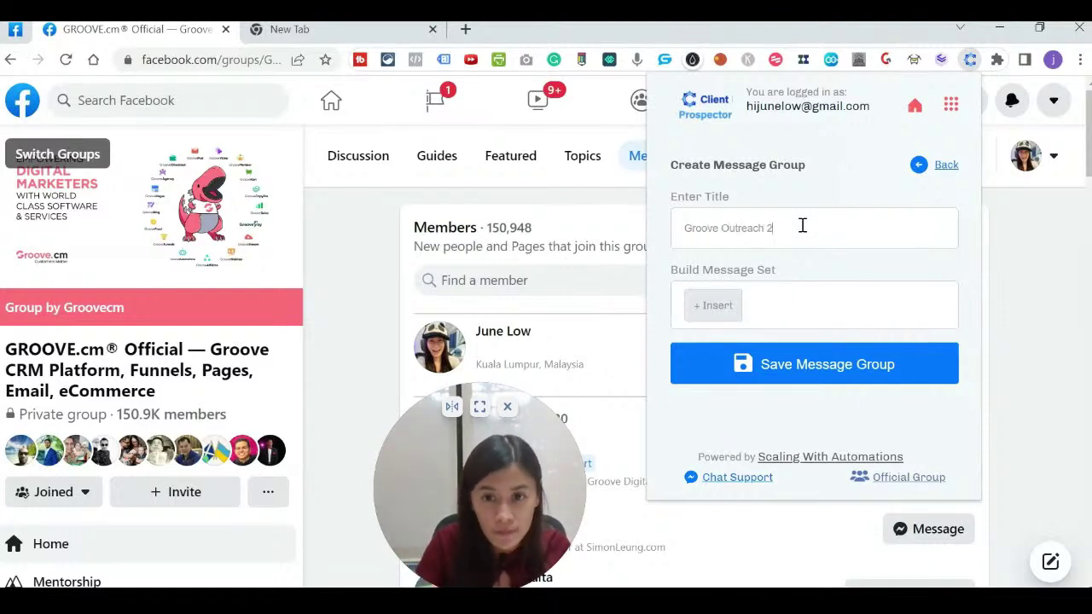
Build the group's message set from the GF- outreach segment followed by GF - content2, and save the message group.
click(711, 314)
click(729, 326)
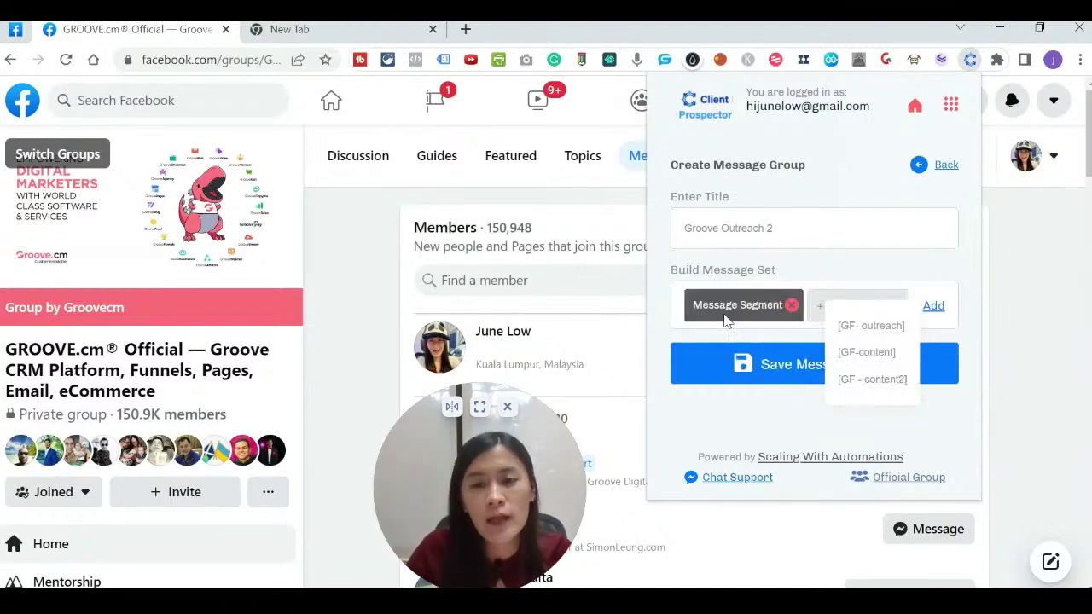
click(866, 328)
click(826, 311)
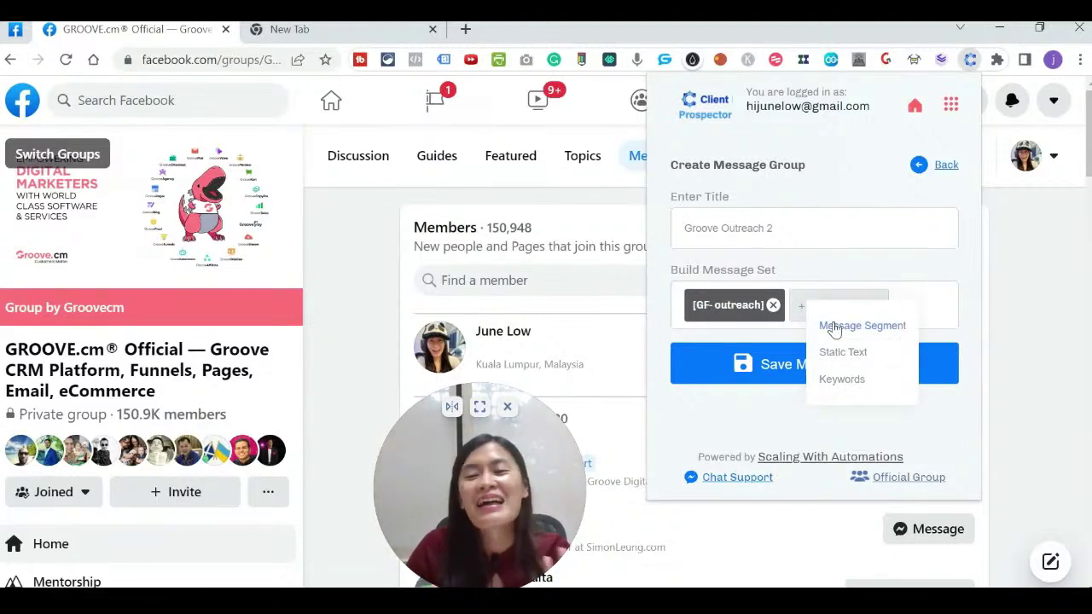
click(832, 322)
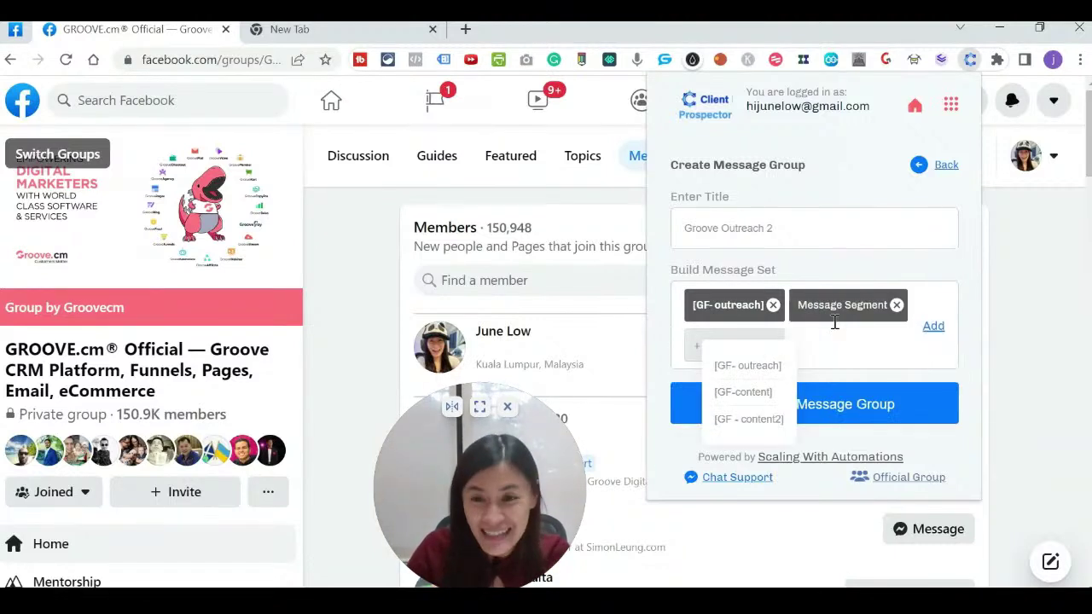
click(762, 424)
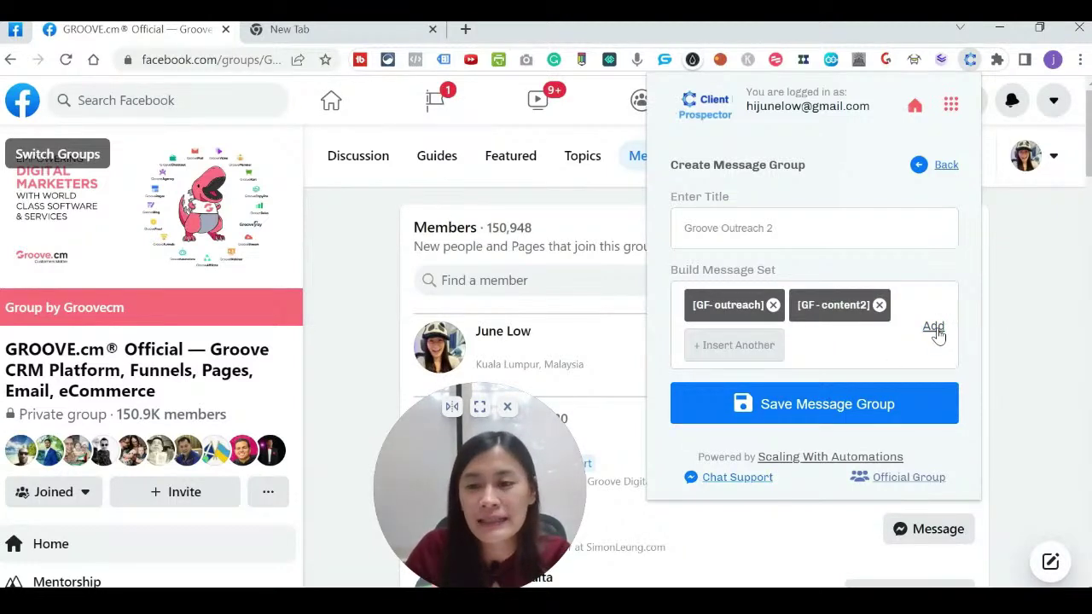
click(934, 330)
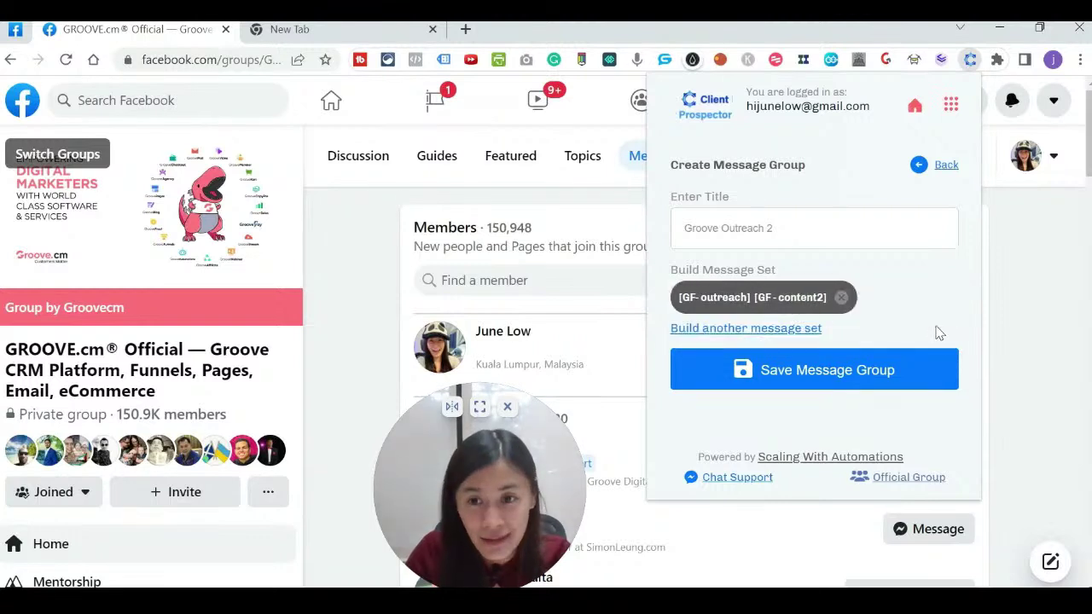
click(811, 386)
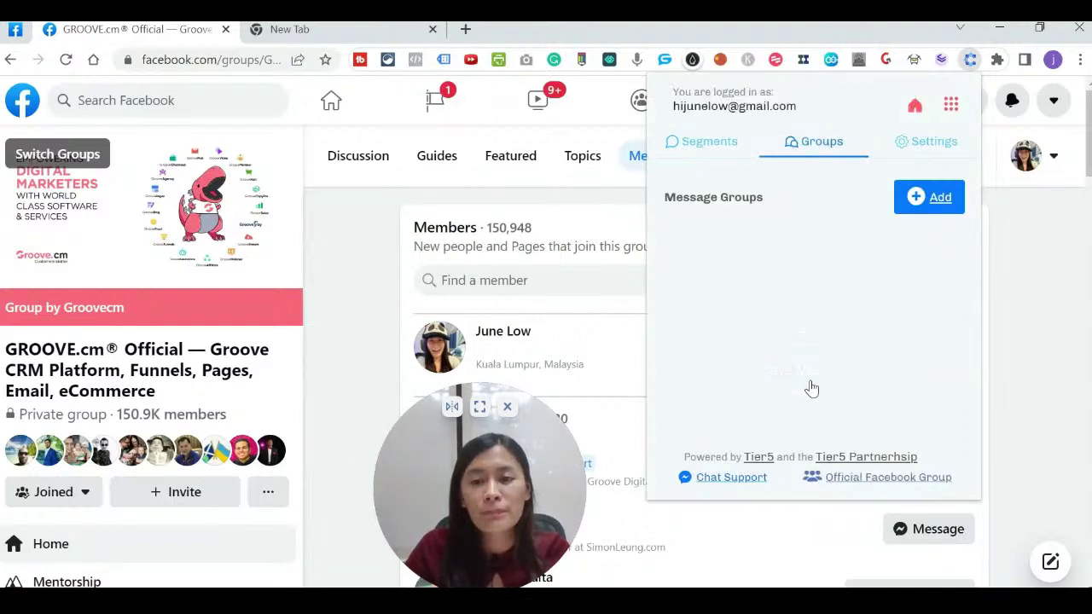
Reload the group's members page and set Client Prospector's look up interval to 5 Mins.
click(1029, 271)
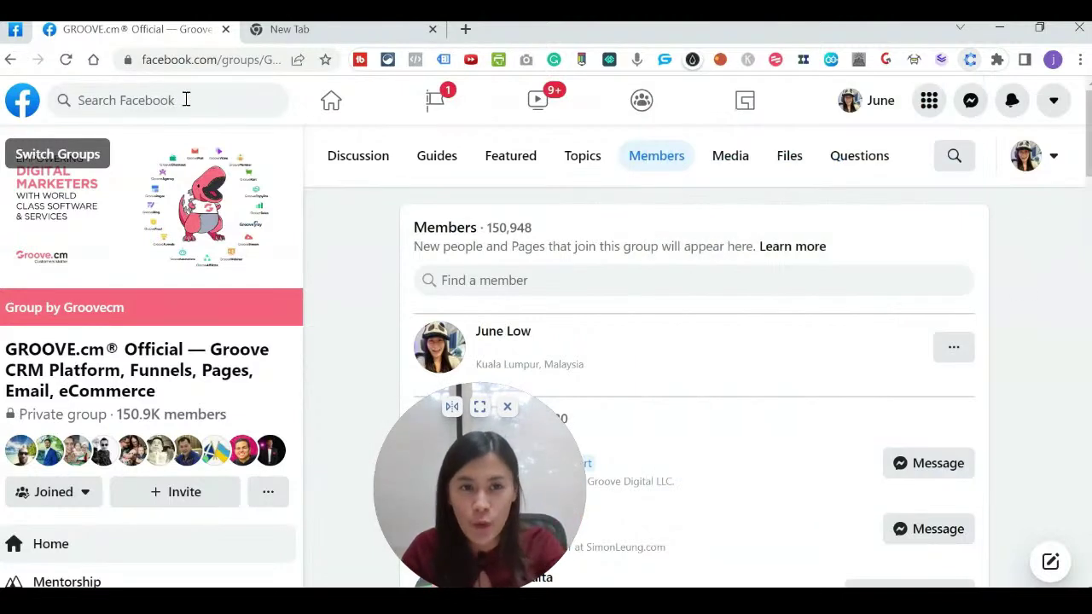
click(171, 66)
key(Return)
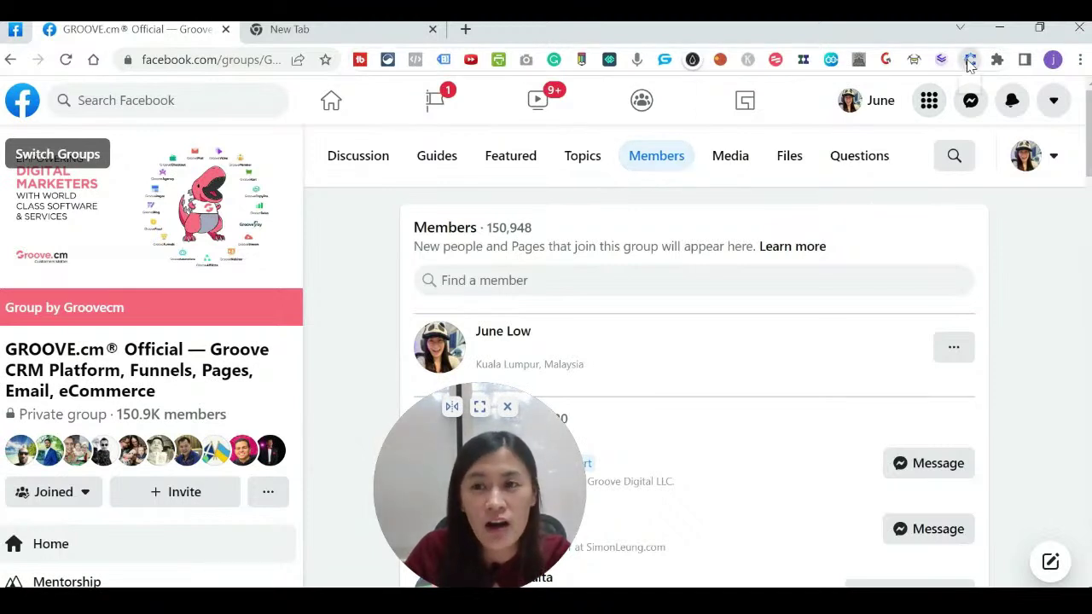
click(970, 64)
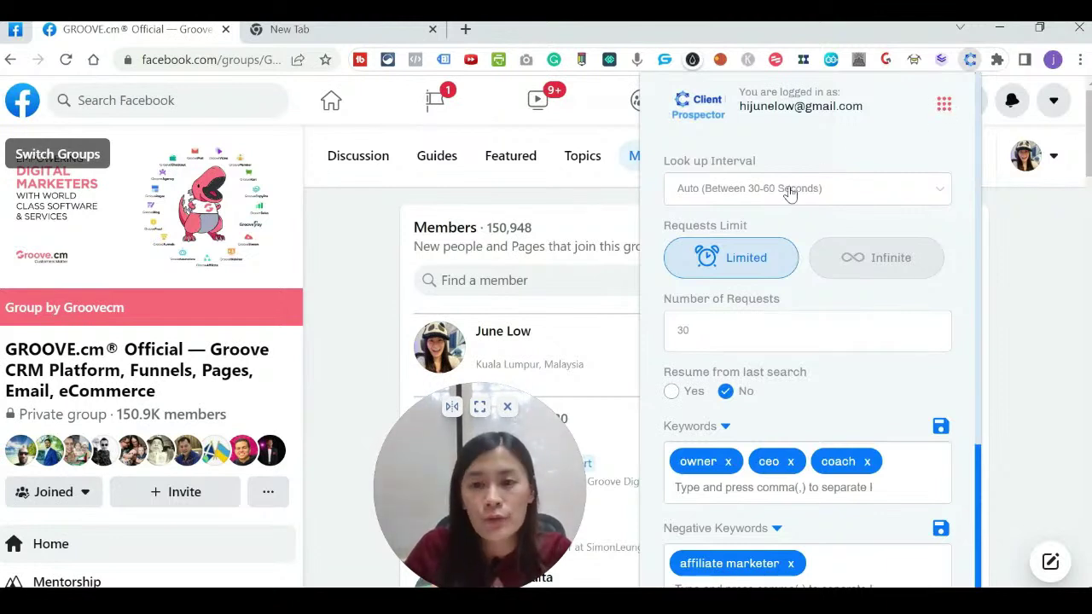
click(761, 206)
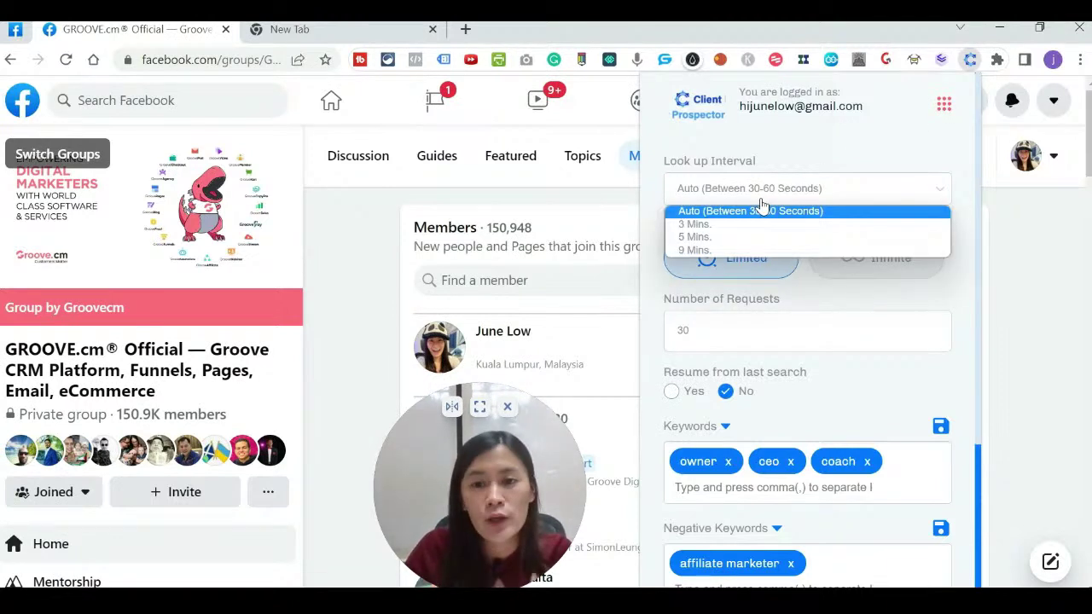
click(729, 239)
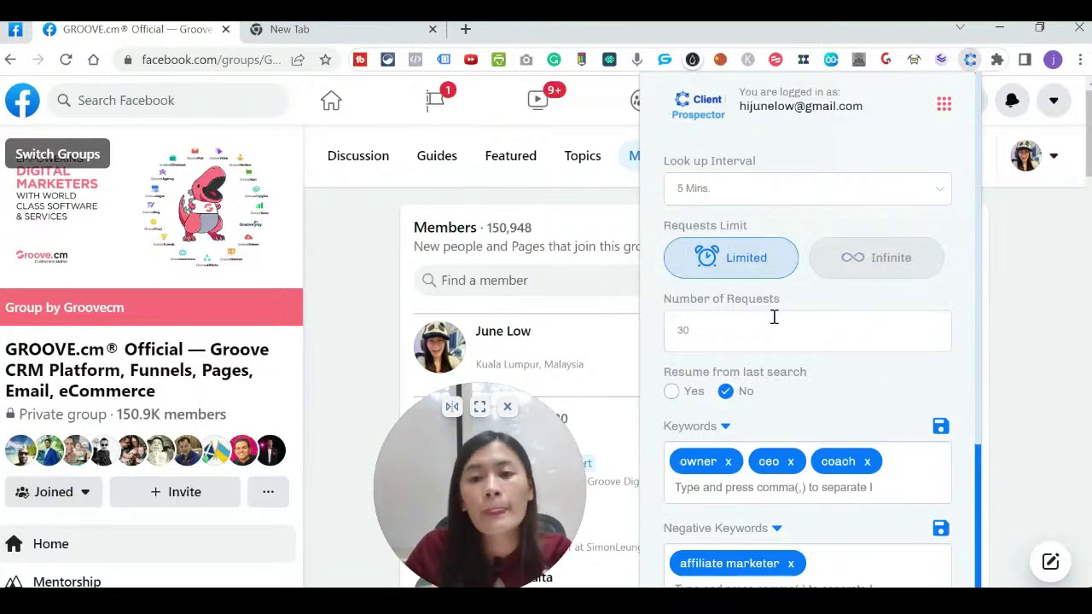
Choose Groove Outreach 2 as the message group and run Client Prospector on the members page.
scroll(777, 307, down, 5)
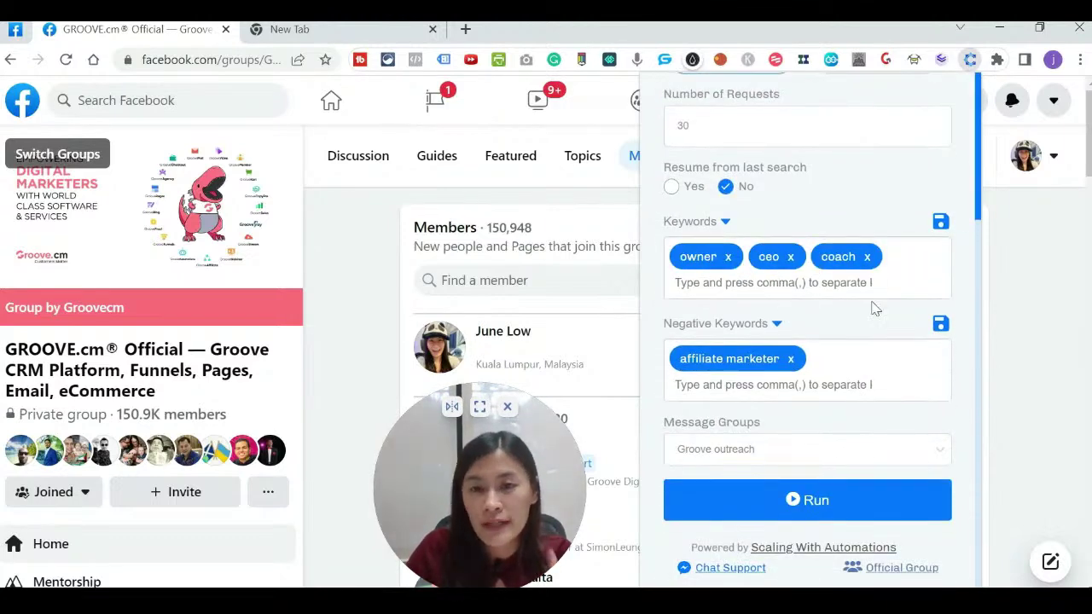
drag(663, 423, 785, 432)
click(781, 451)
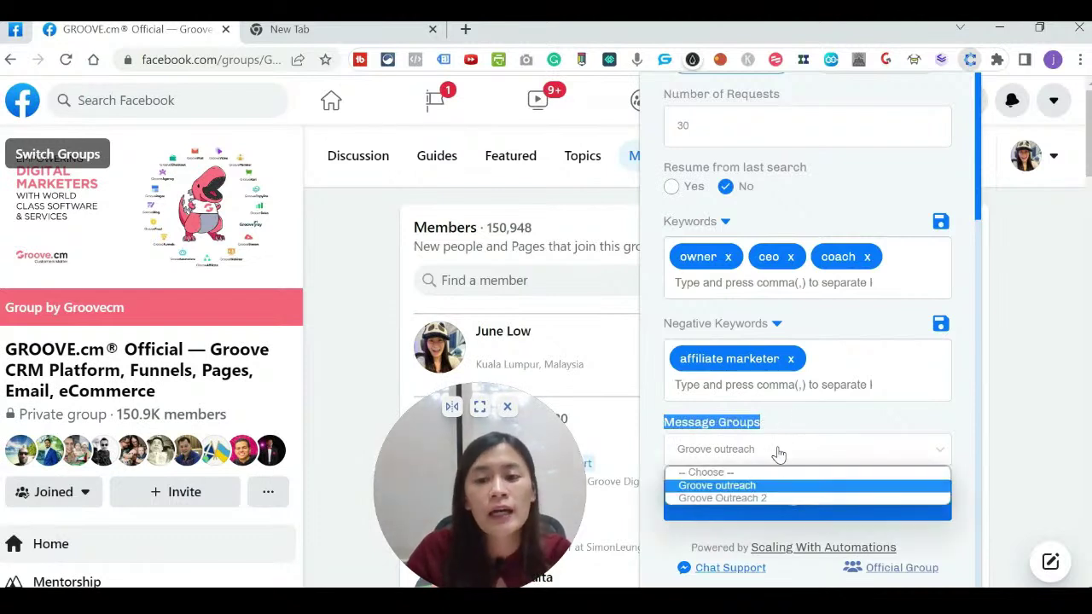
click(763, 498)
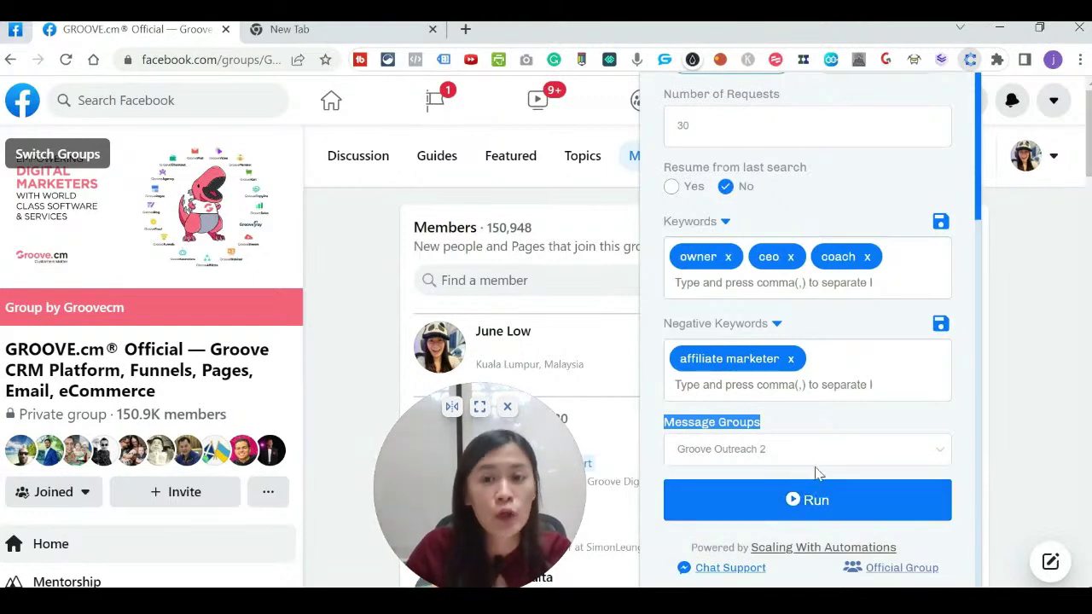
click(812, 504)
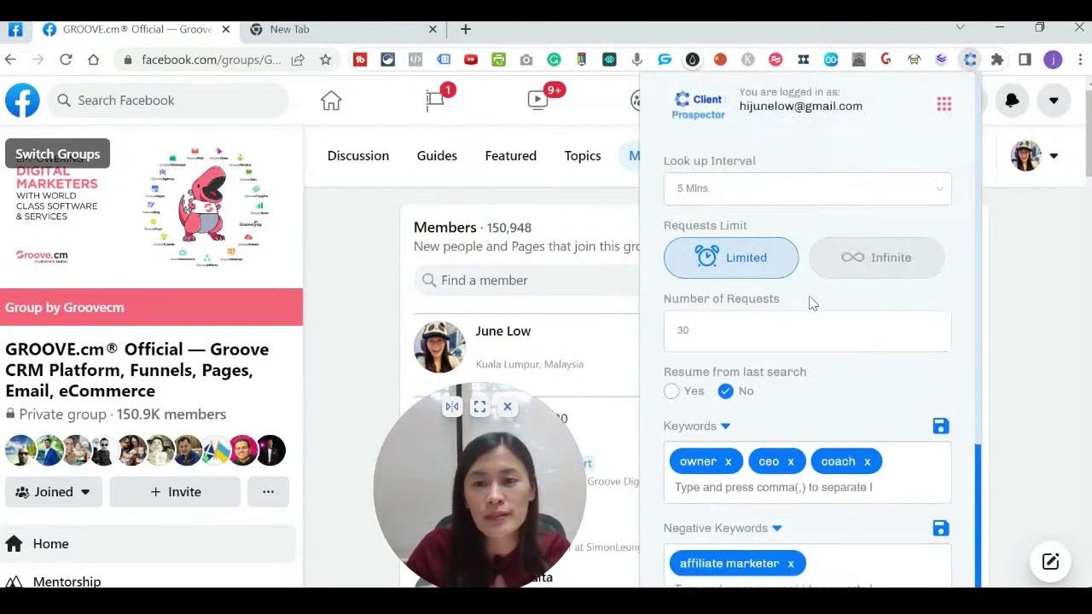
scroll(812, 304, down, 3)
click(795, 500)
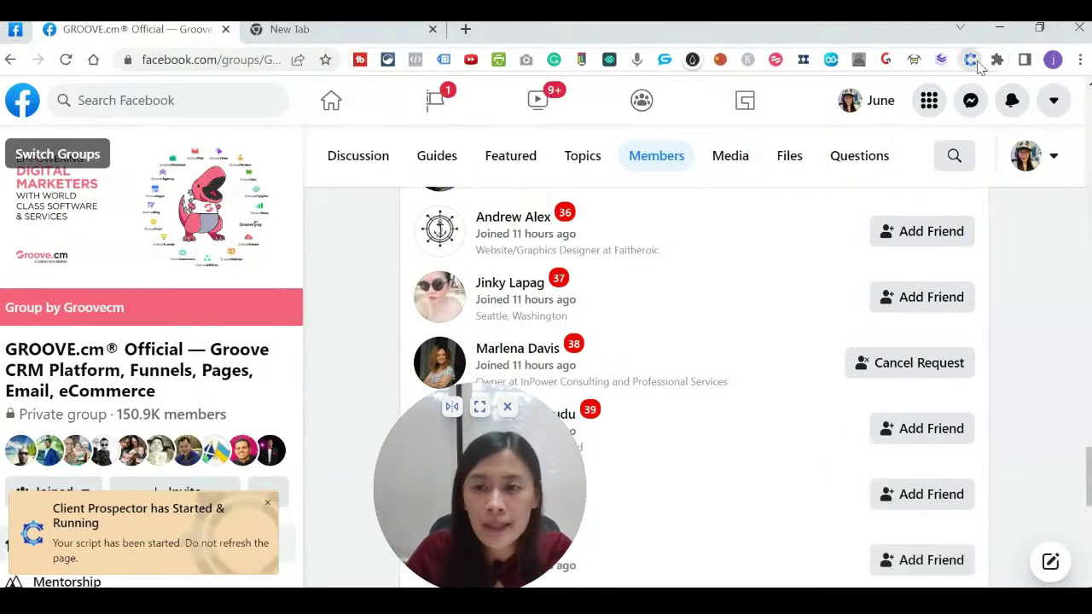
Set Client Prospector to resume from the last search, with 150 as the member position to start from.
click(978, 64)
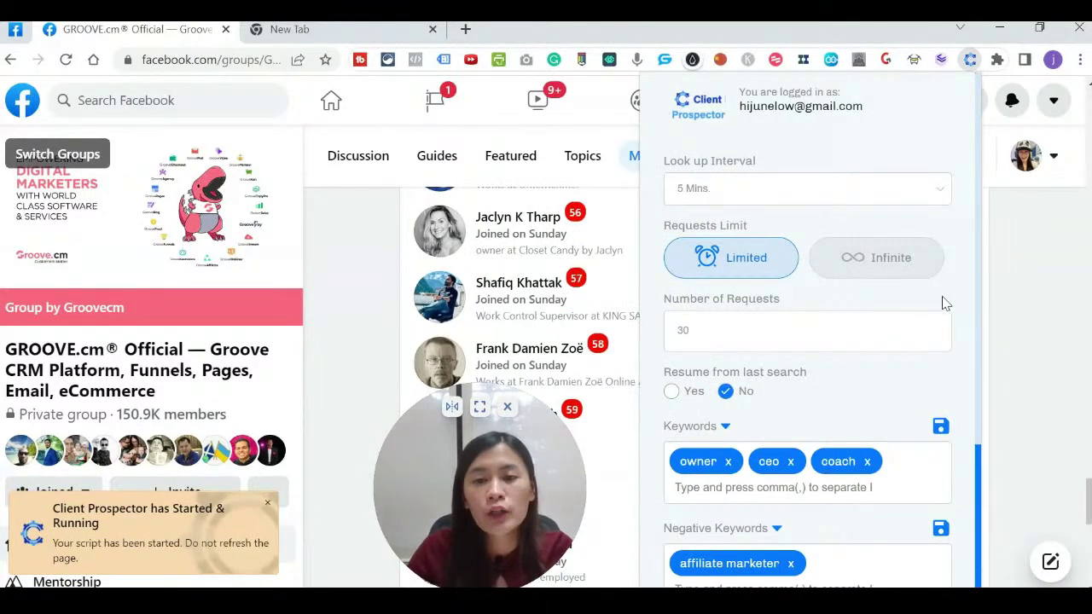
click(1011, 305)
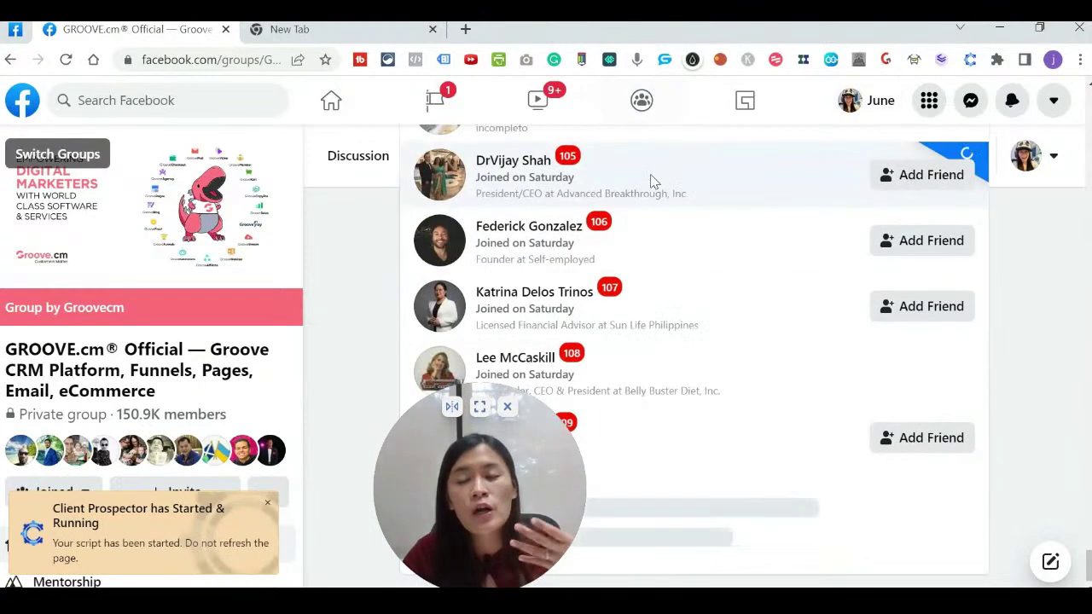
click(971, 60)
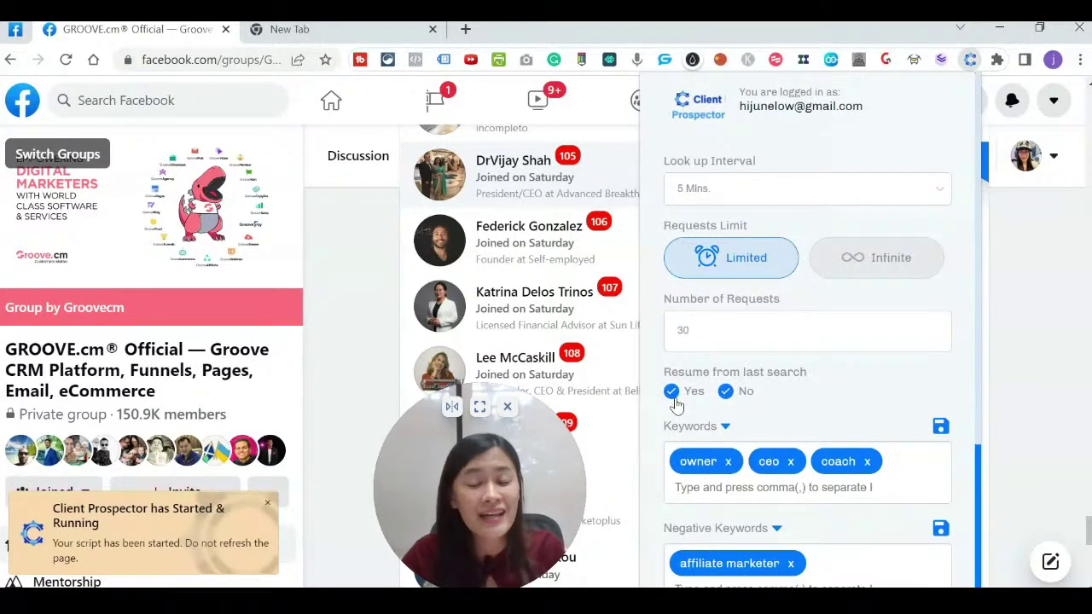
click(673, 394)
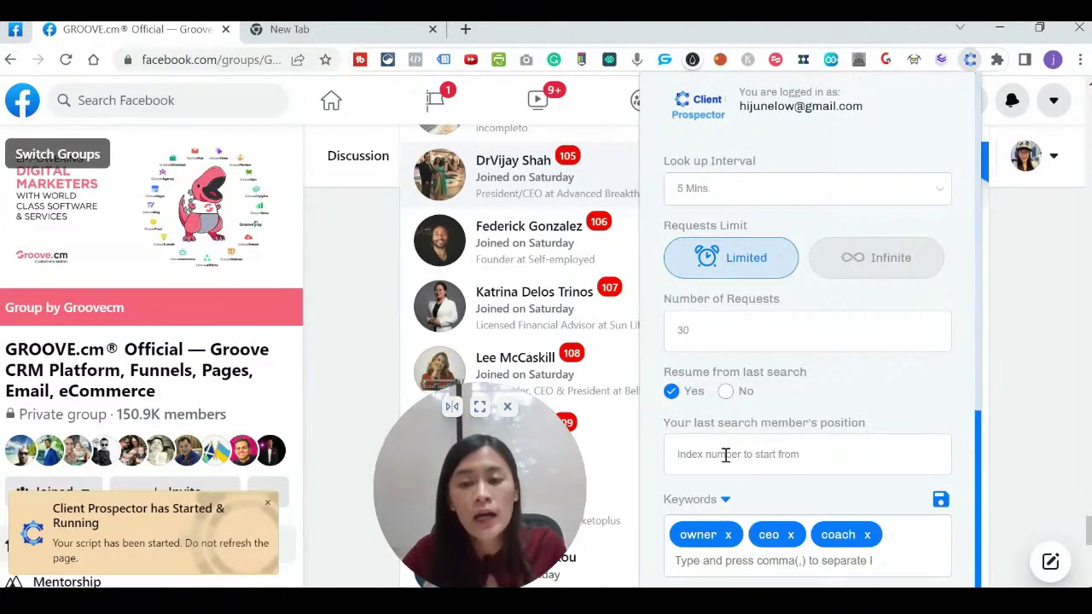
text(150)
scroll(726, 454, down, 3)
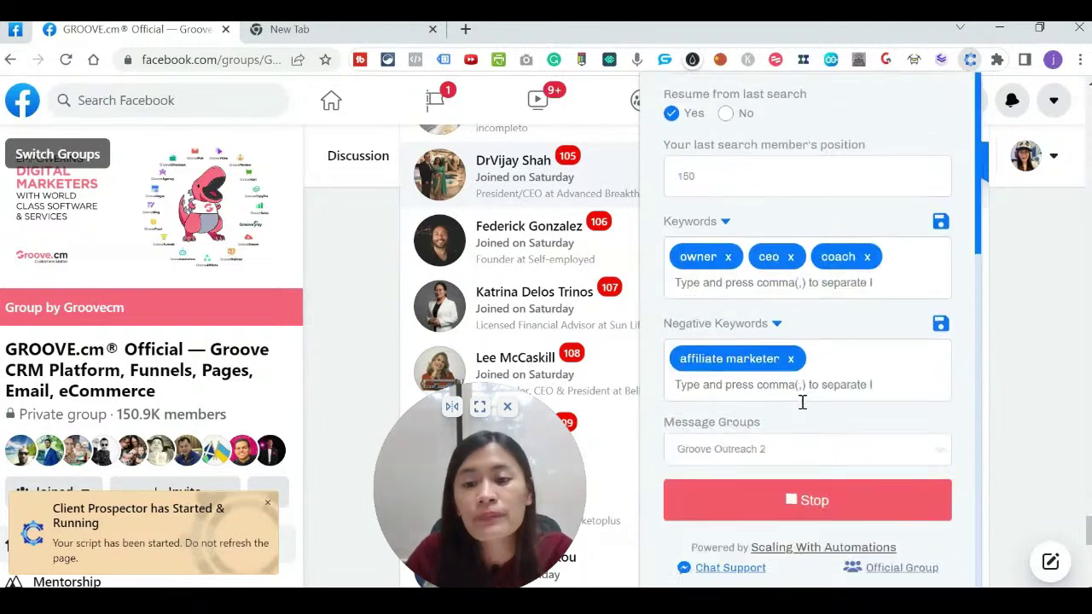
click(997, 396)
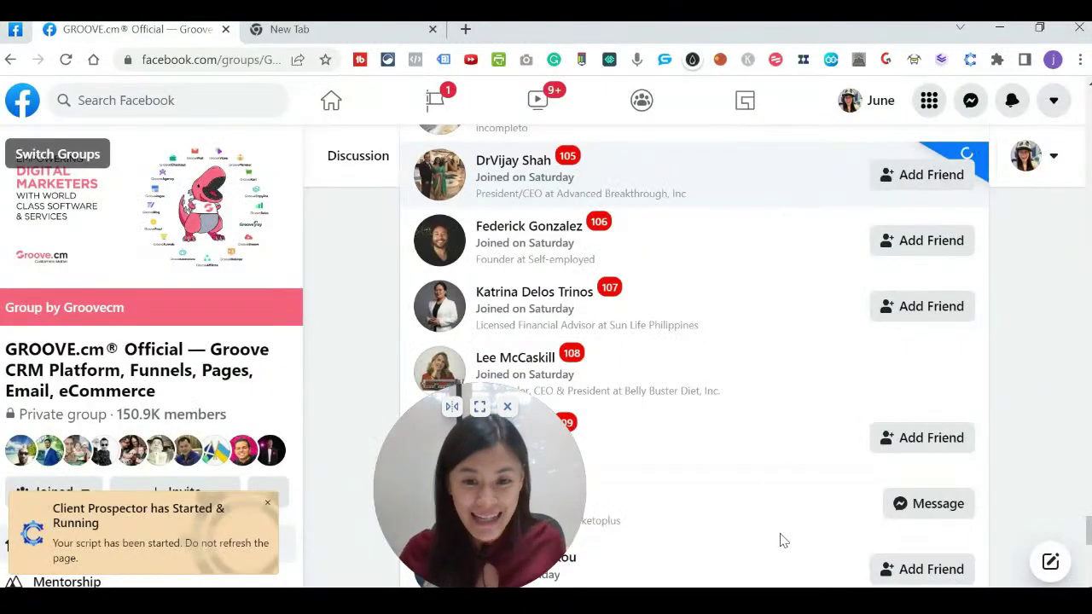
Stop the running Client Prospector task and reload the group's members page.
click(970, 59)
scroll(923, 352, down, 3)
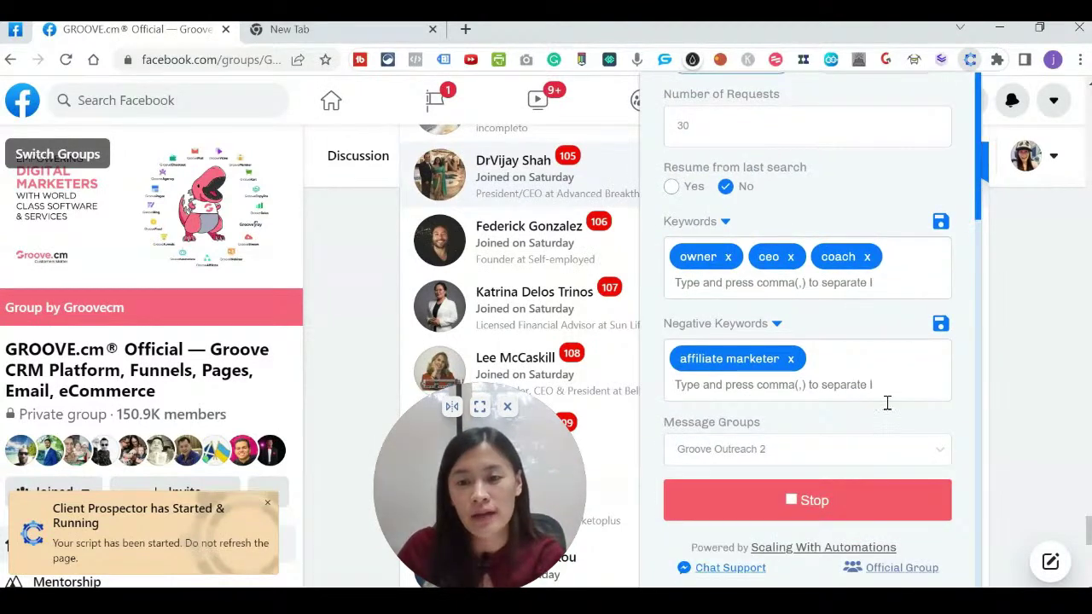
click(837, 508)
scroll(904, 233, up, 3)
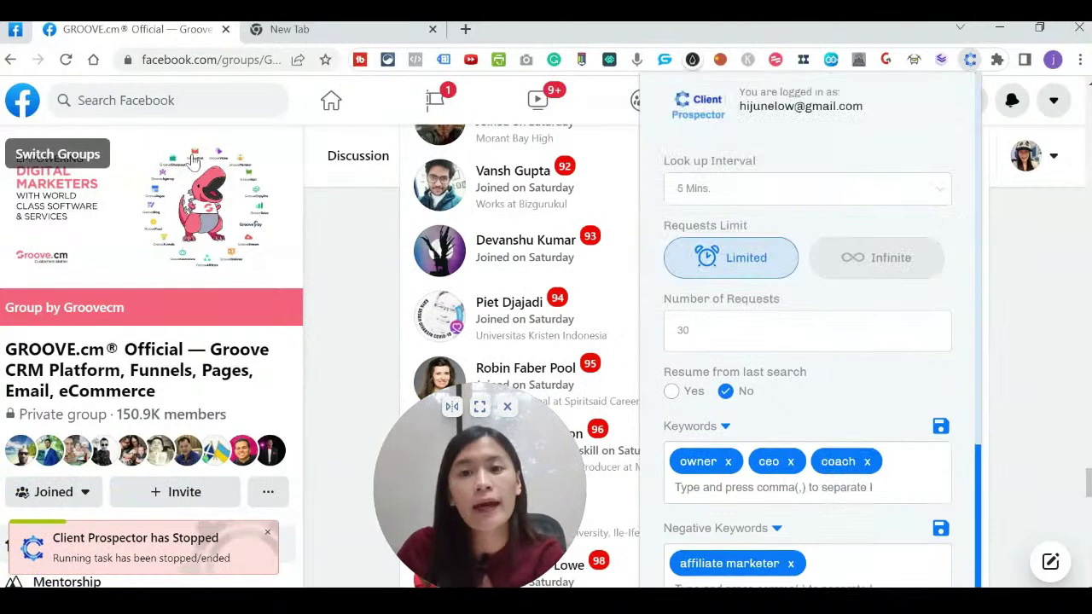
click(219, 62)
key(Return)
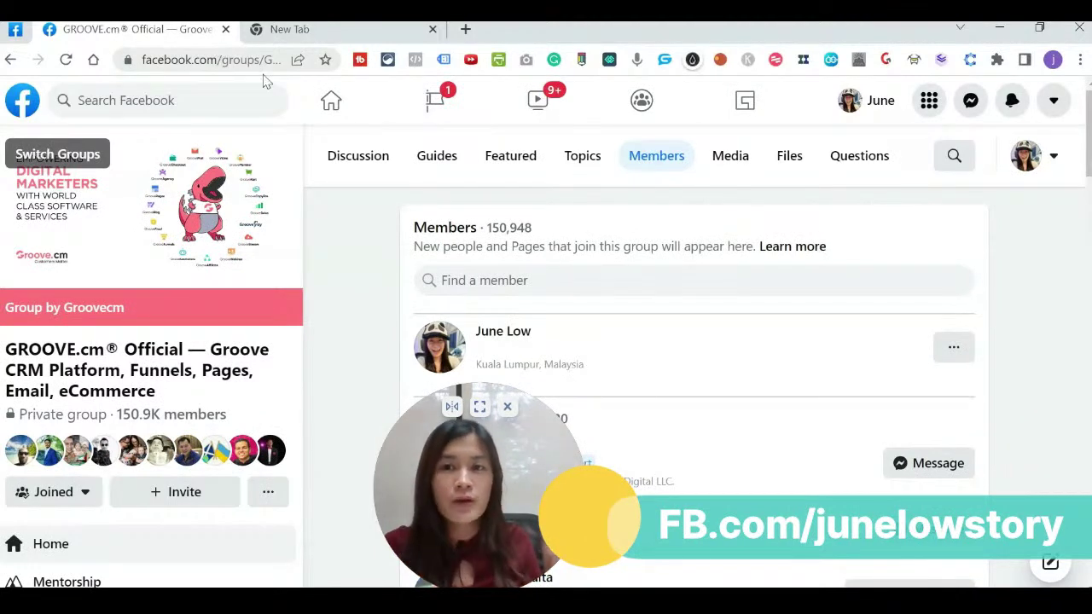
Open your own Facebook profile and select the username part of its web address.
click(870, 109)
drag(213, 60, 280, 62)
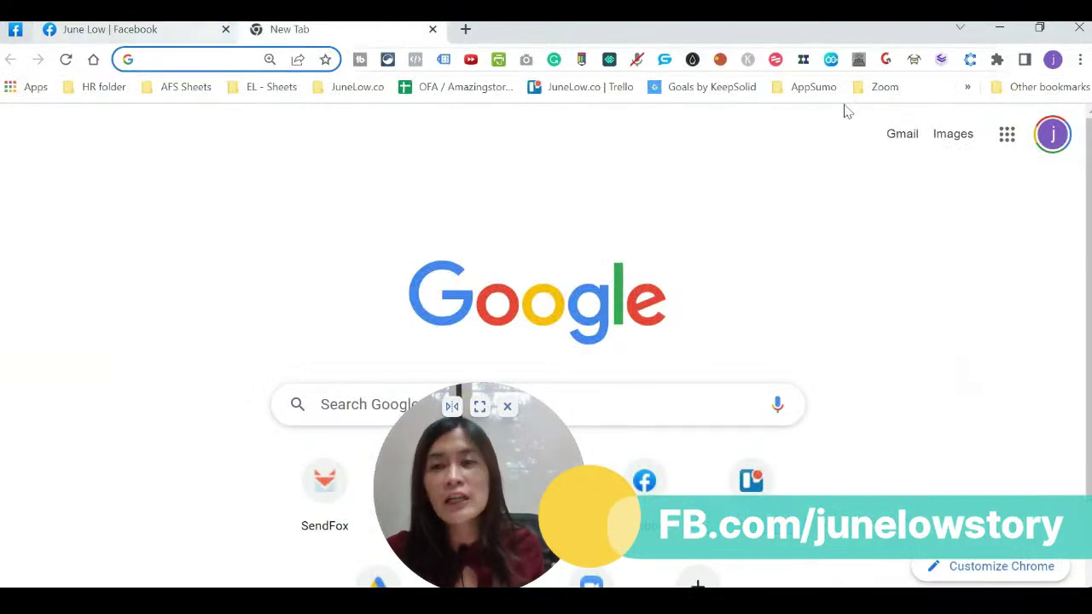
click(971, 59)
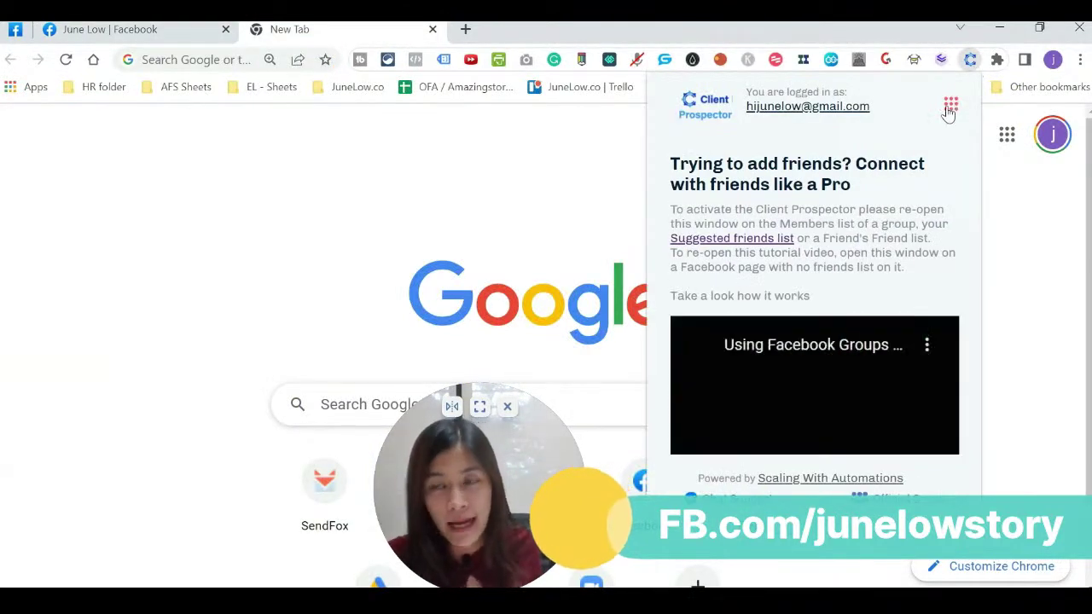
click(949, 106)
click(120, 31)
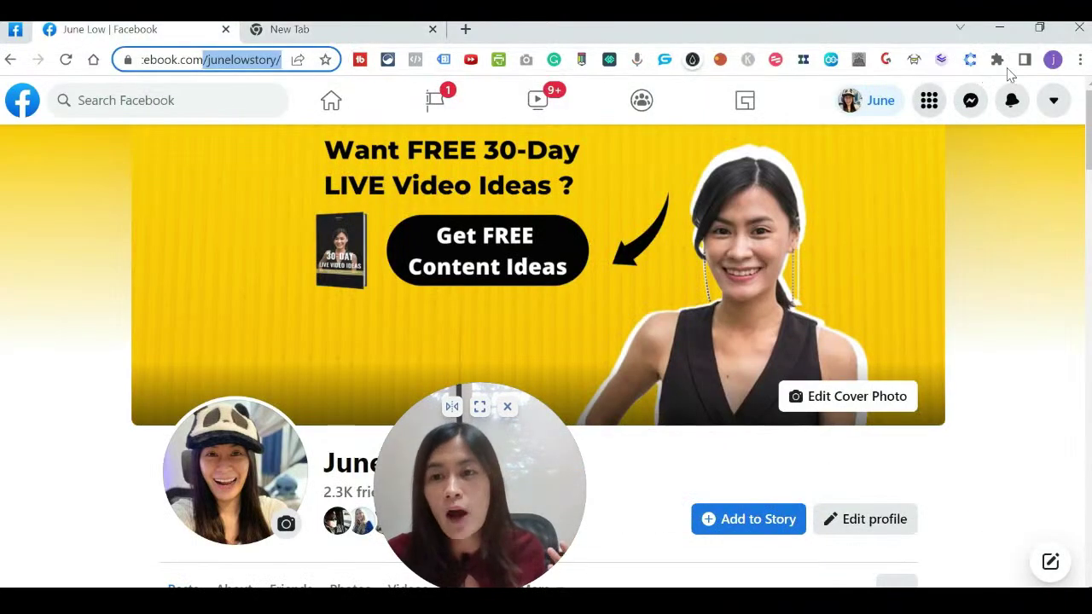
Open Client Prospector's settings page from your Facebook profile and review its automatic friend-request message options.
click(970, 60)
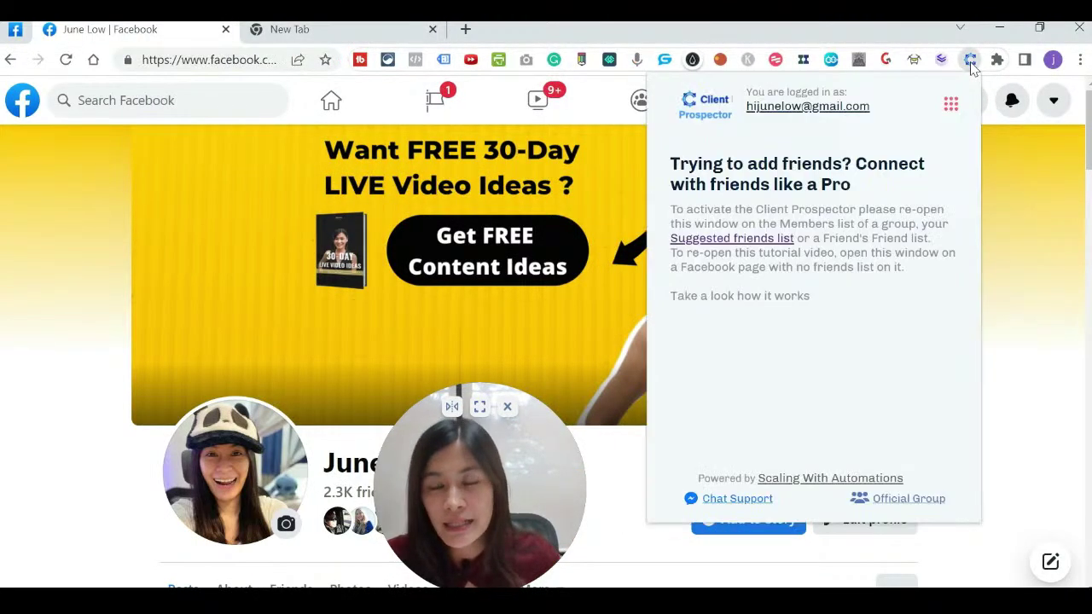
click(950, 105)
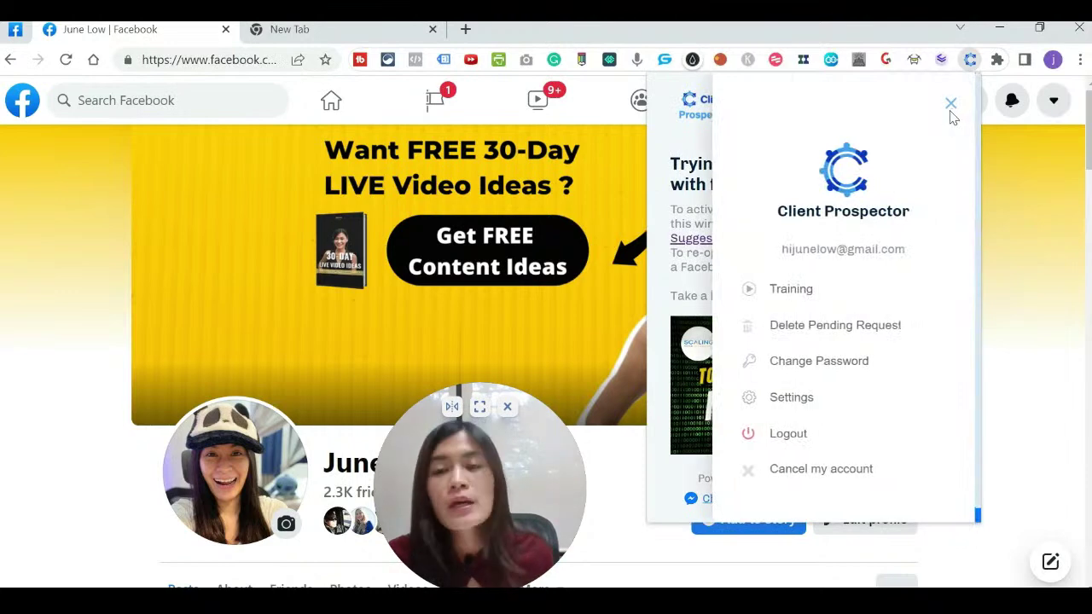
click(951, 104)
click(951, 105)
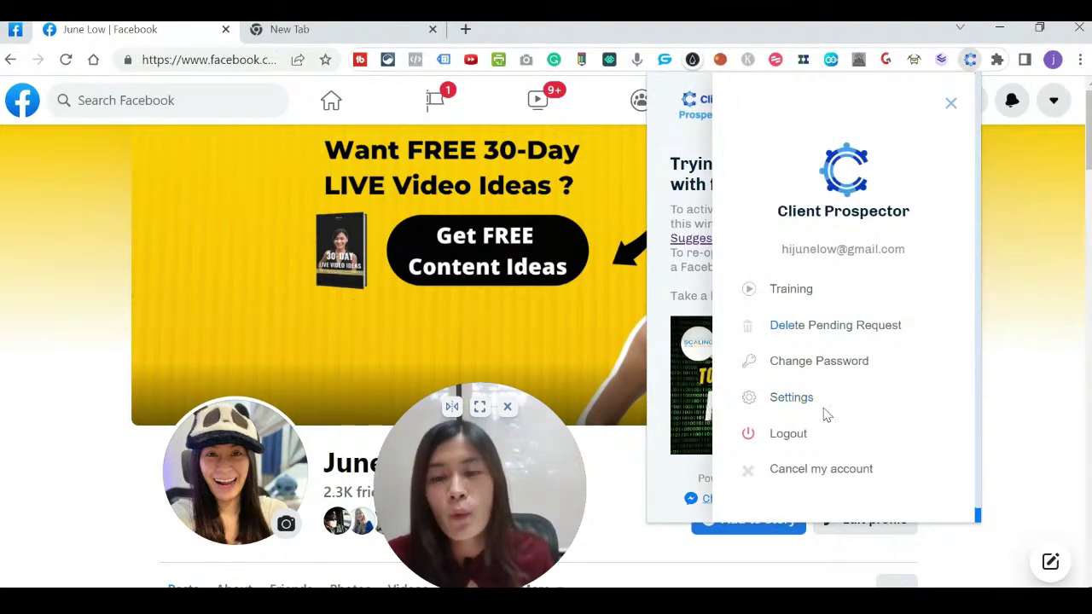
scroll(853, 456, down, 1)
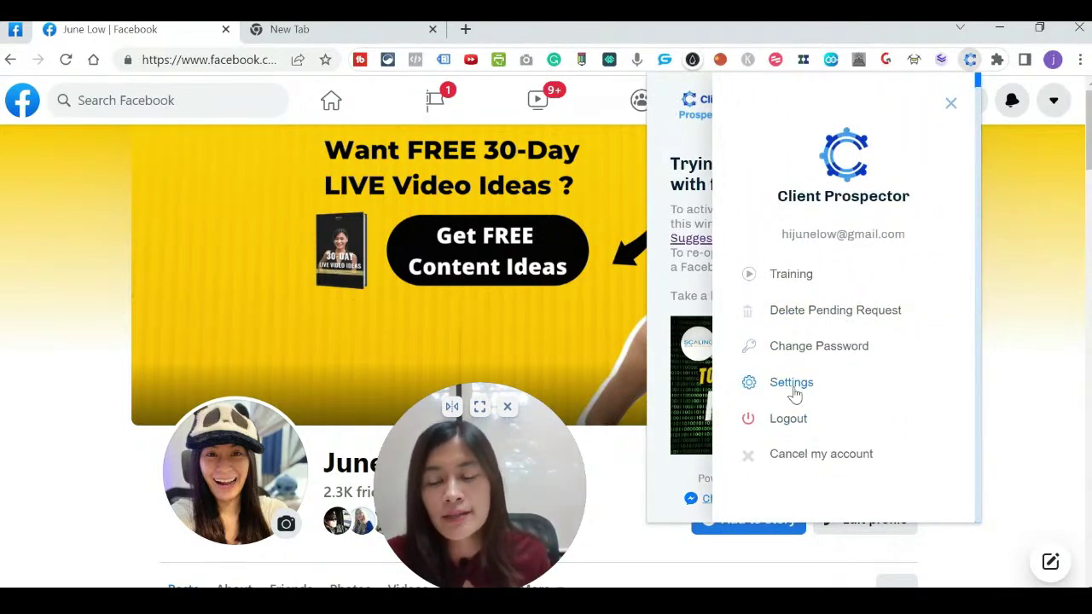
click(792, 388)
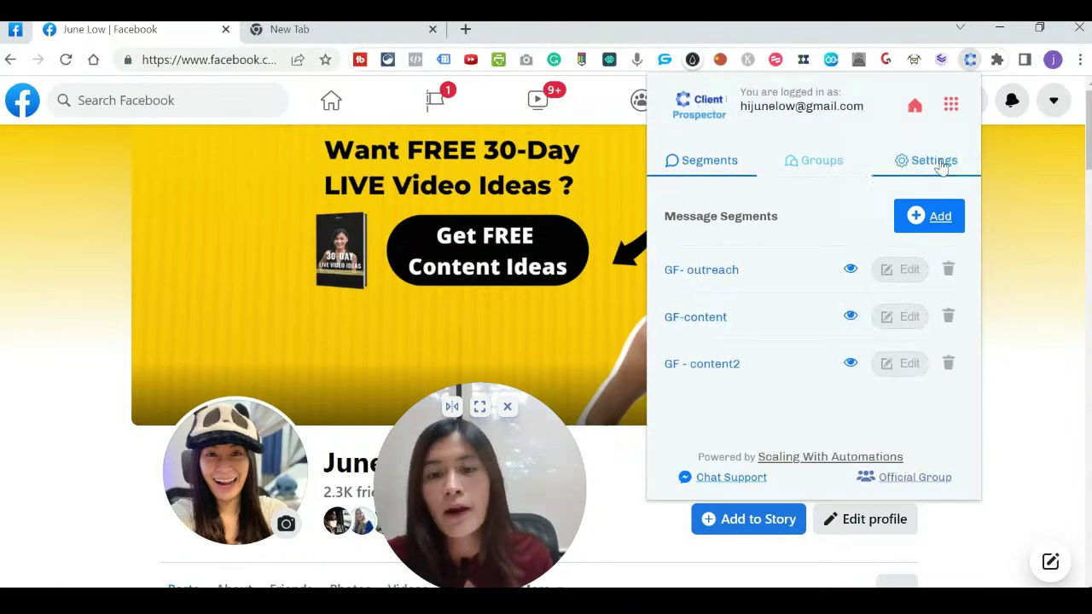
click(942, 166)
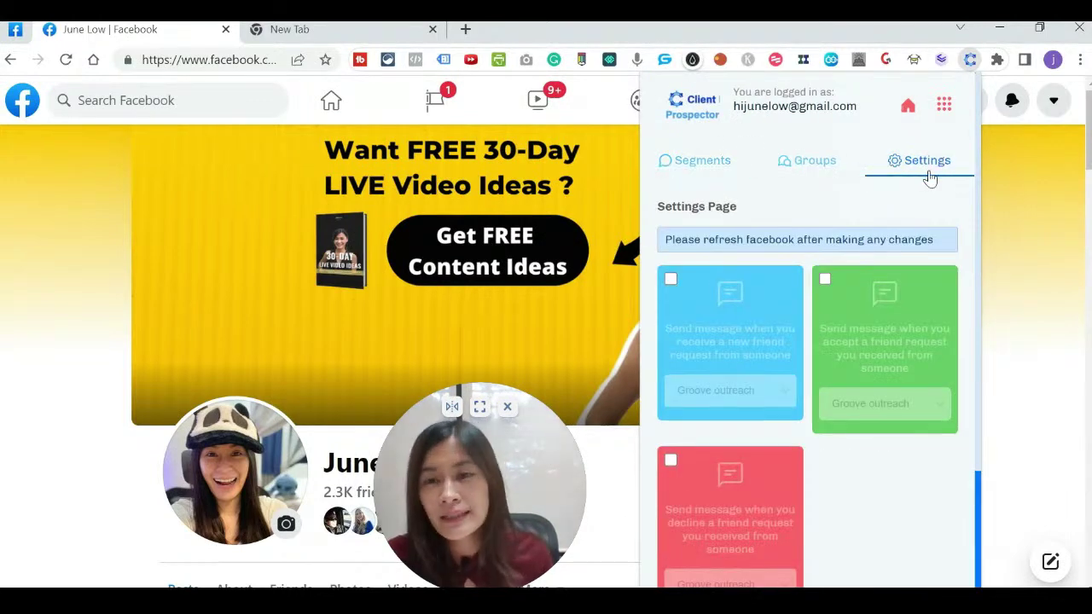
scroll(909, 292, down, 3)
scroll(815, 263, up, 3)
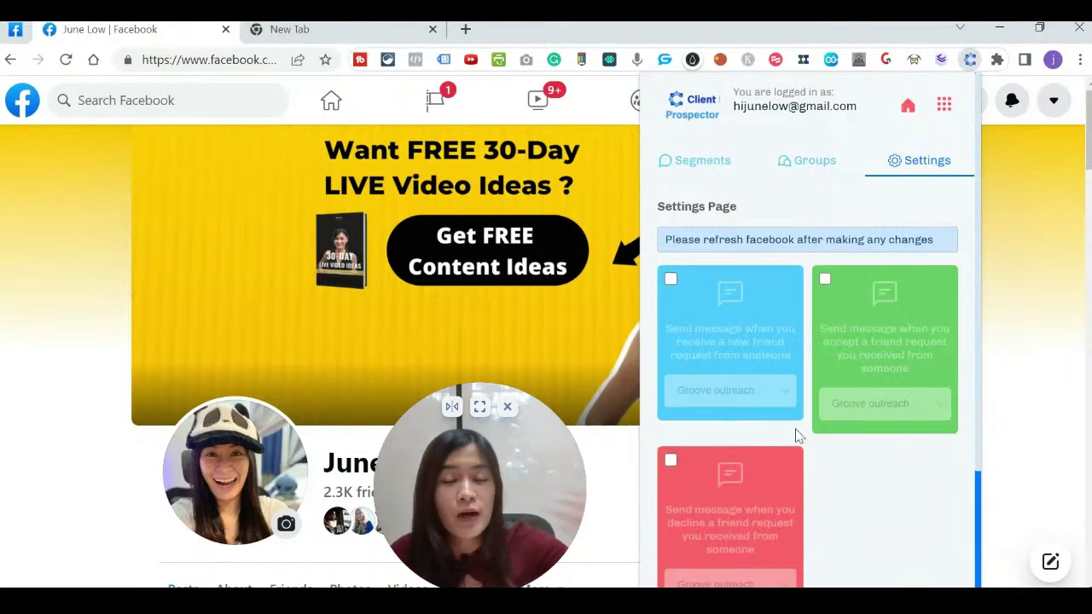
Try enabling the automatic messages for received, accepted and declined friend requests, browse their message groups, and disable each one again.
click(673, 281)
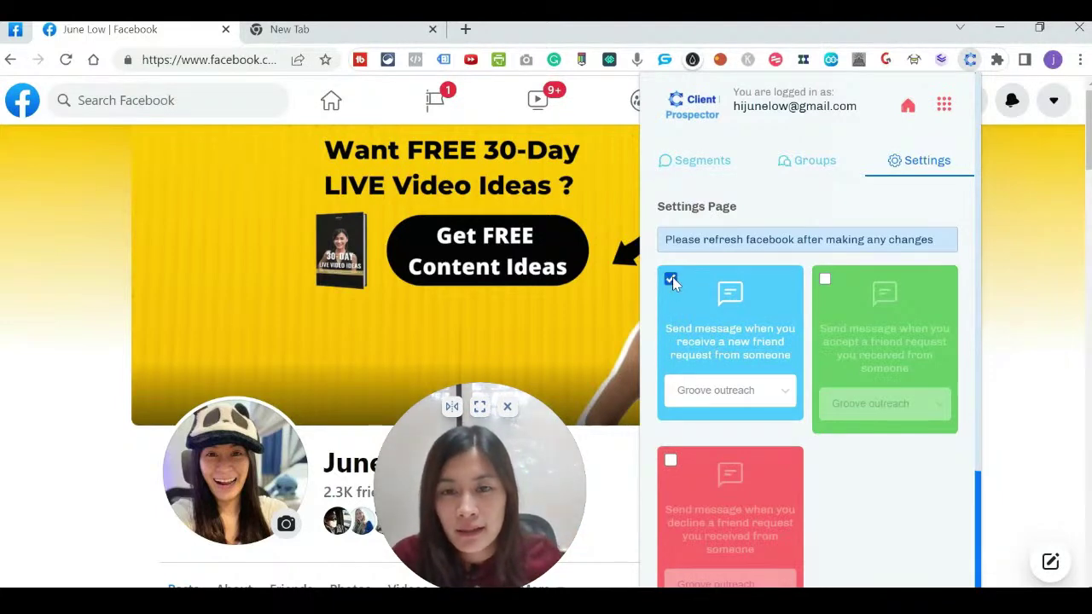
click(731, 390)
click(731, 390)
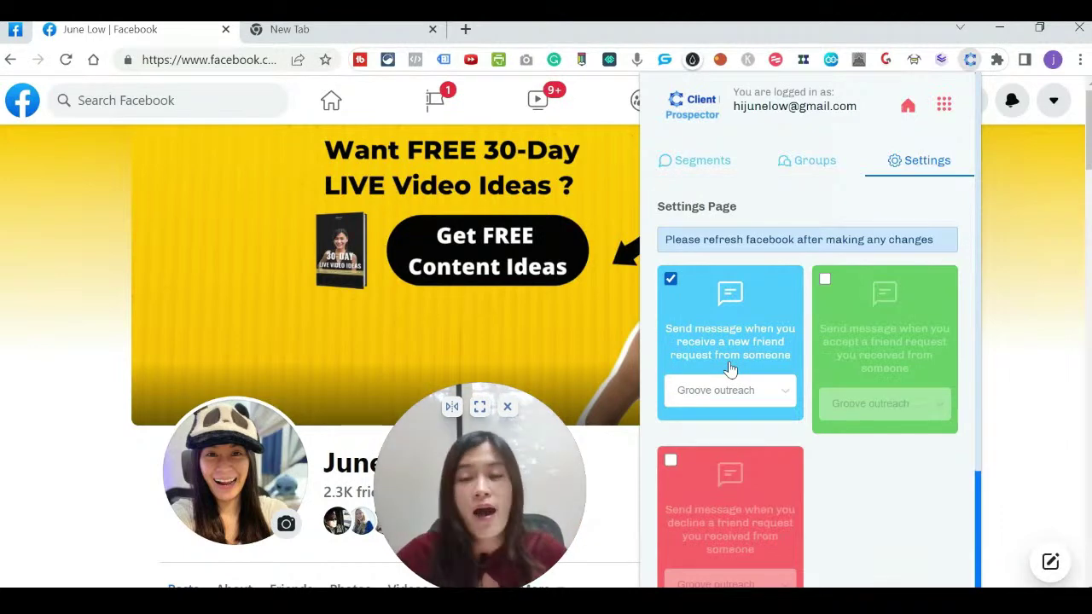
click(826, 279)
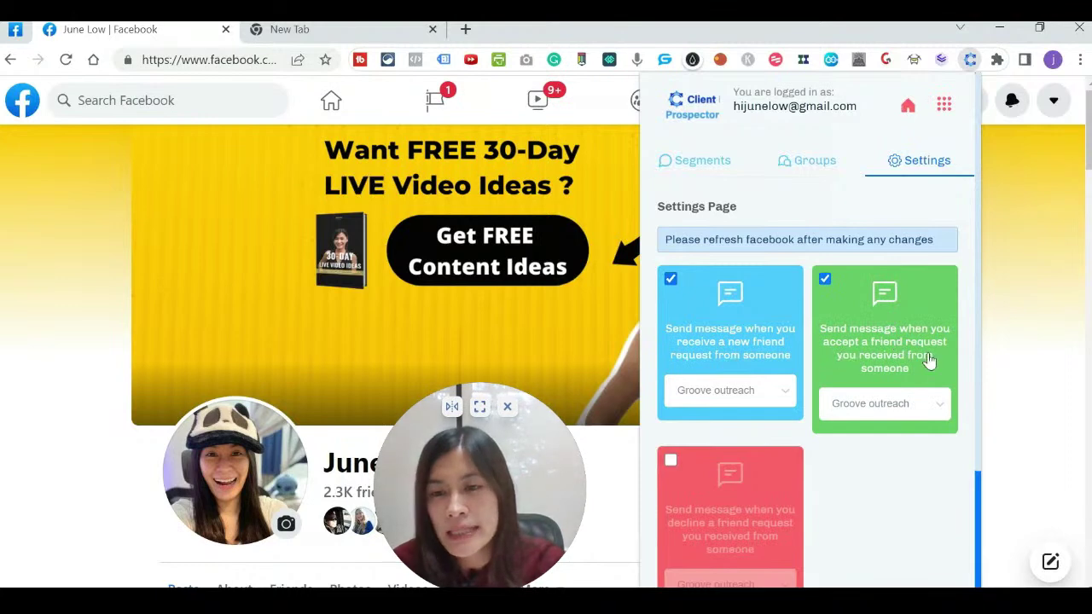
click(671, 280)
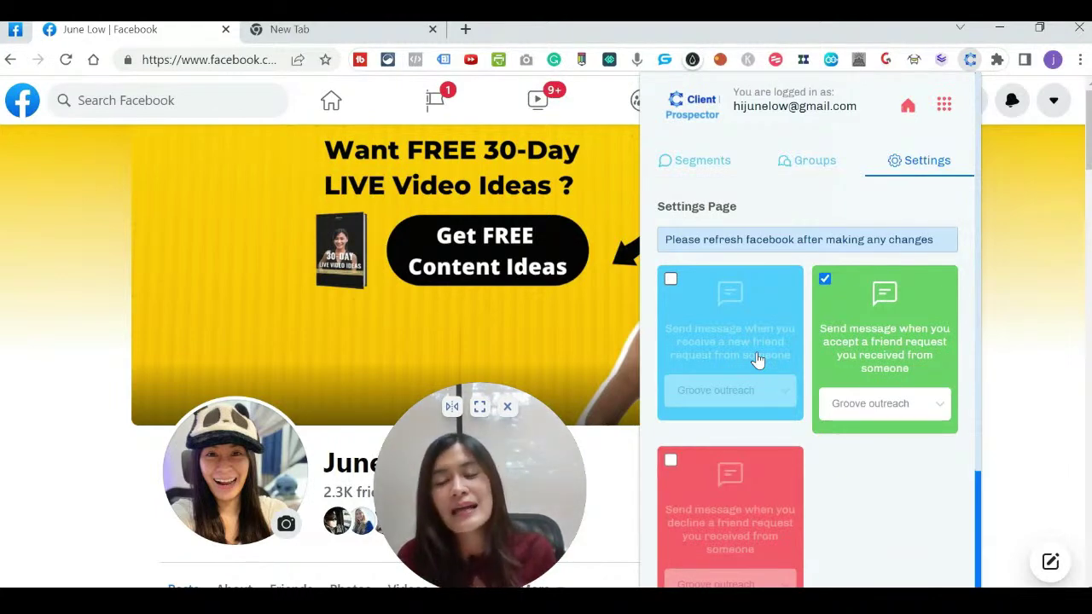
click(887, 406)
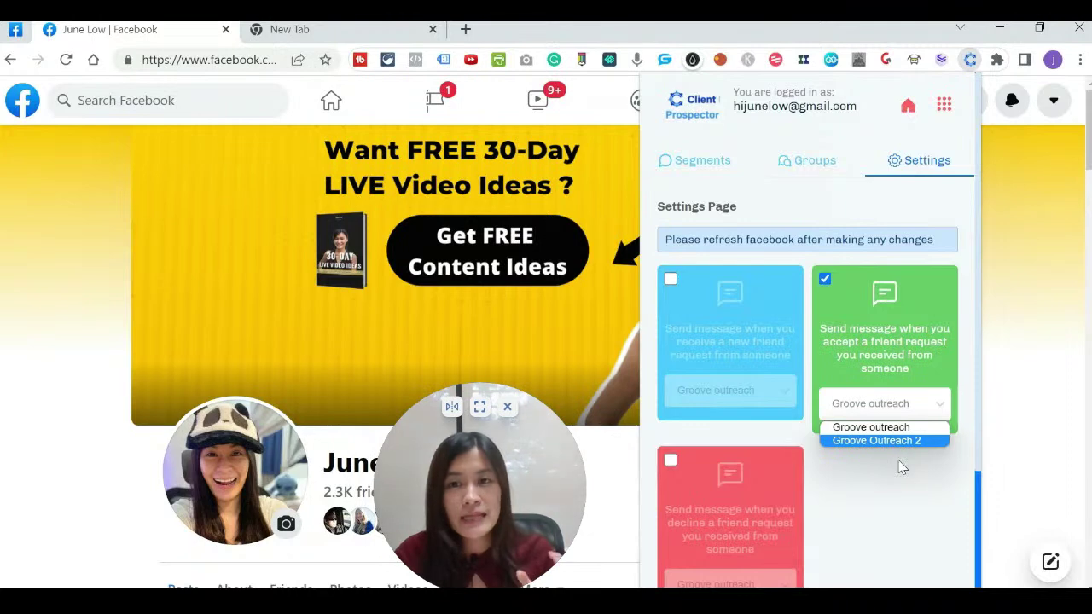
scroll(901, 469, down, 2)
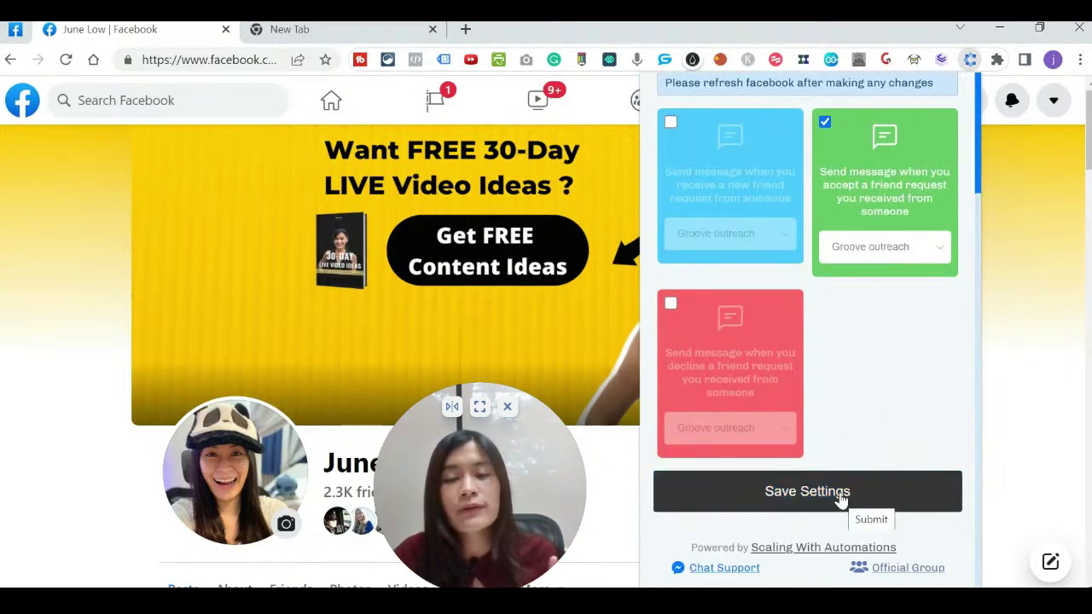
scroll(860, 438, up, 1)
click(824, 208)
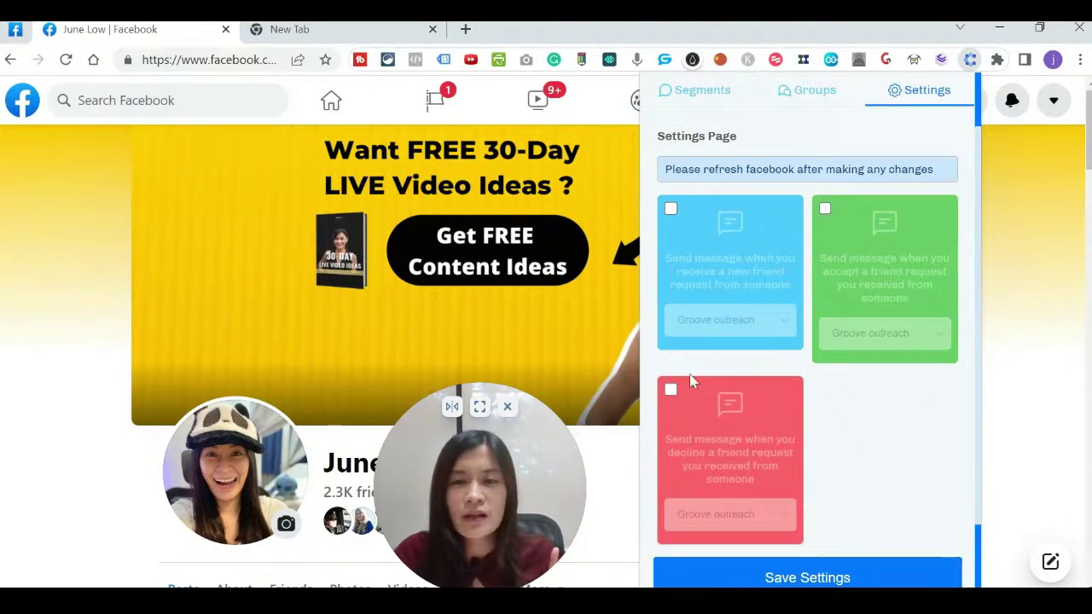
click(670, 390)
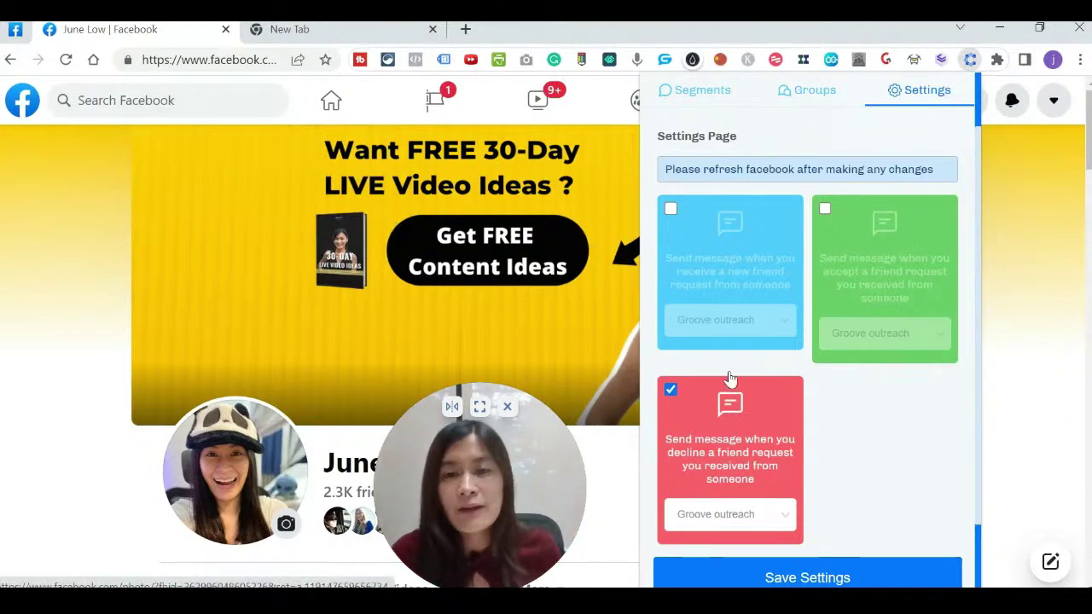
click(671, 389)
Save the Client Prospector settings with all three automatic friend-request messages disabled, and close the extension.
scroll(875, 415, down, 1)
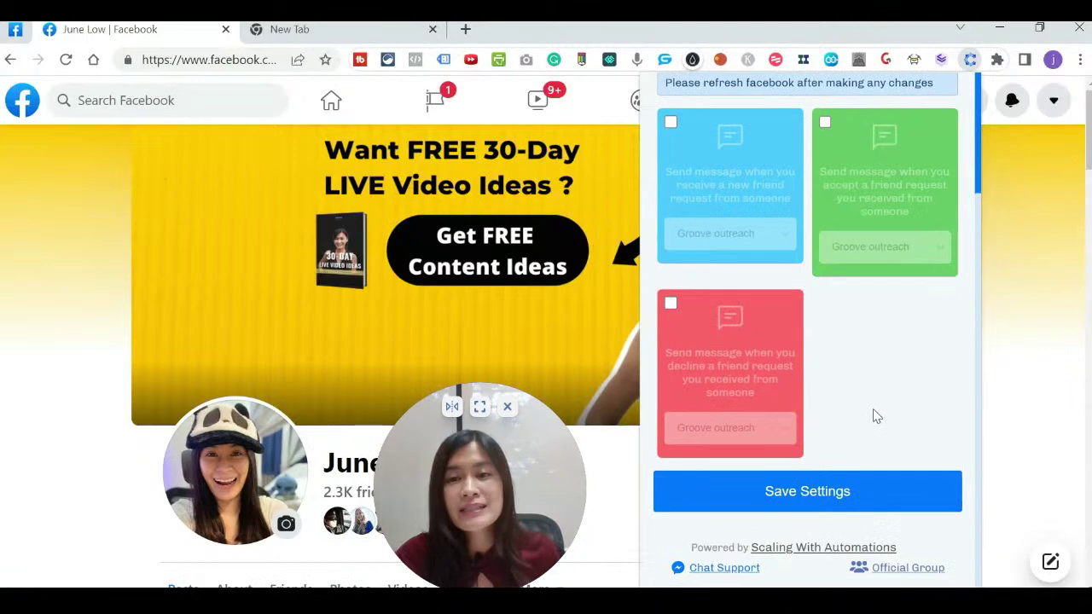
scroll(822, 500, up, 1)
scroll(837, 487, down, 1)
click(825, 493)
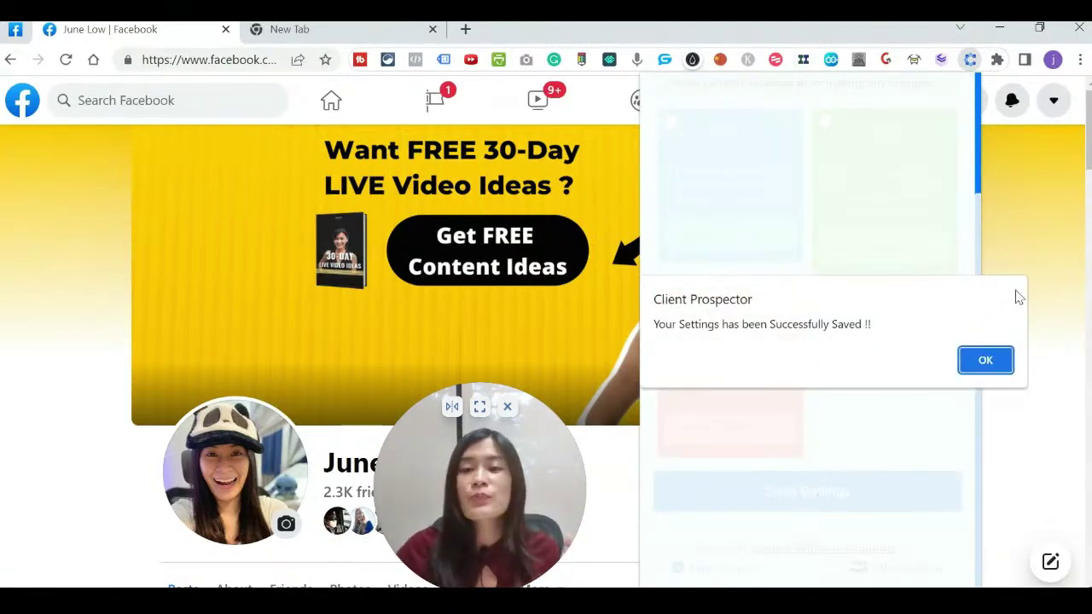
click(1007, 360)
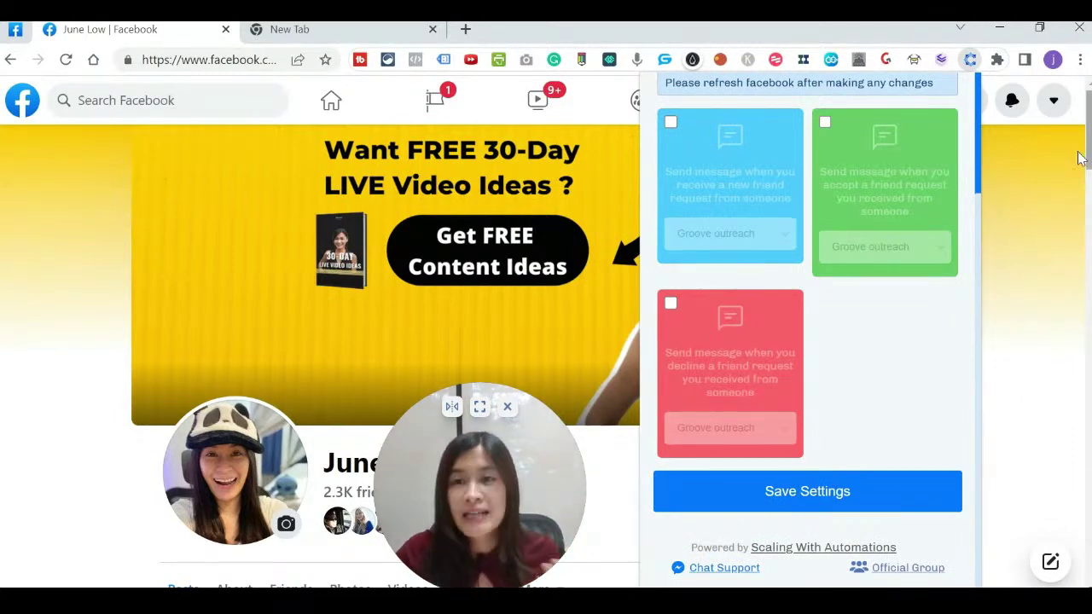
click(967, 66)
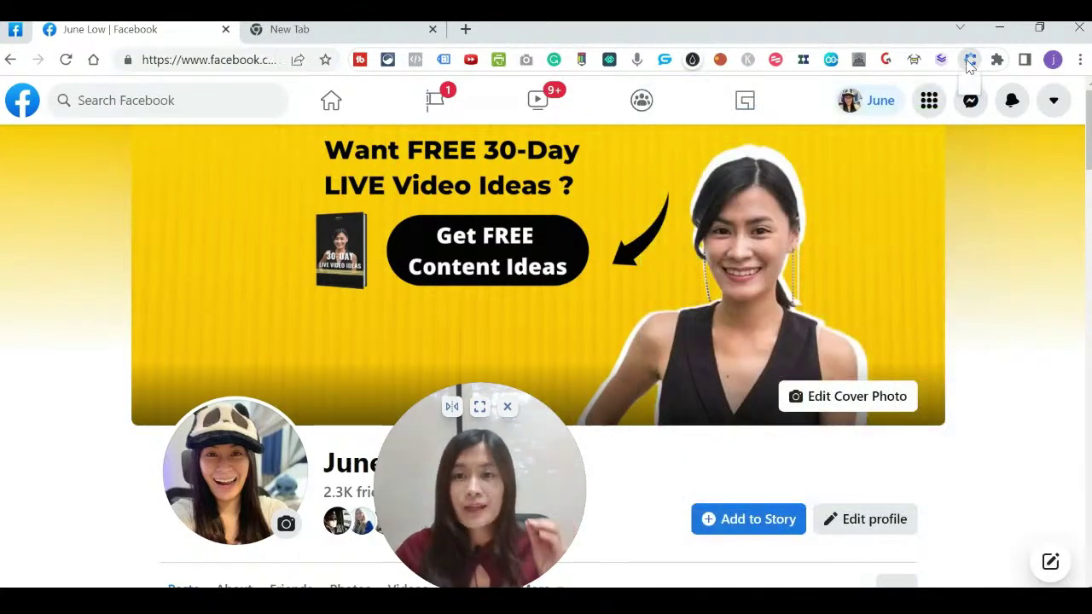
click(970, 59)
click(1054, 368)
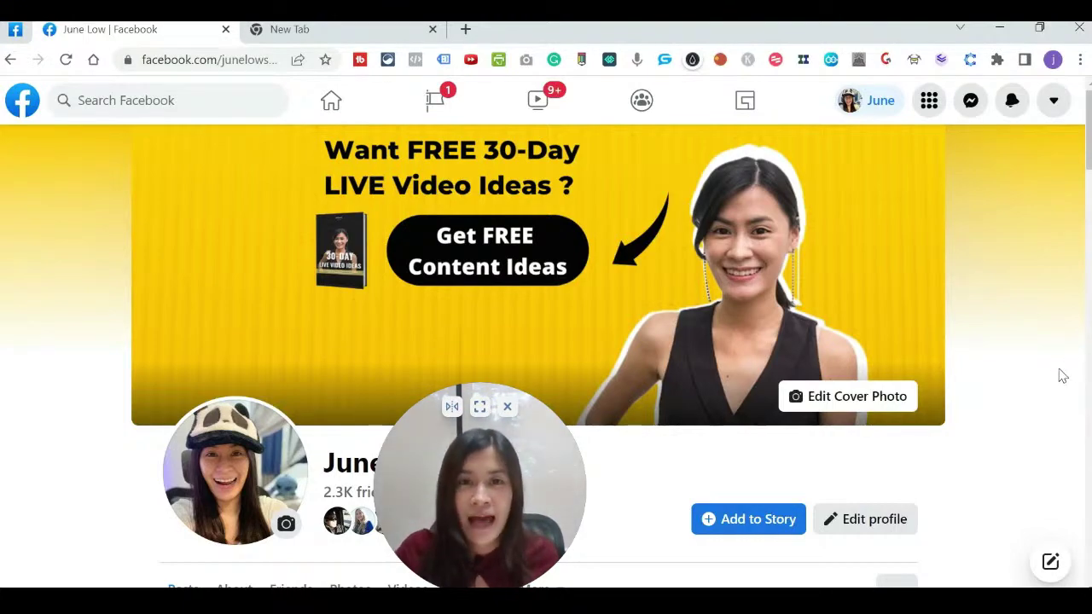
scroll(960, 273, down, 4)
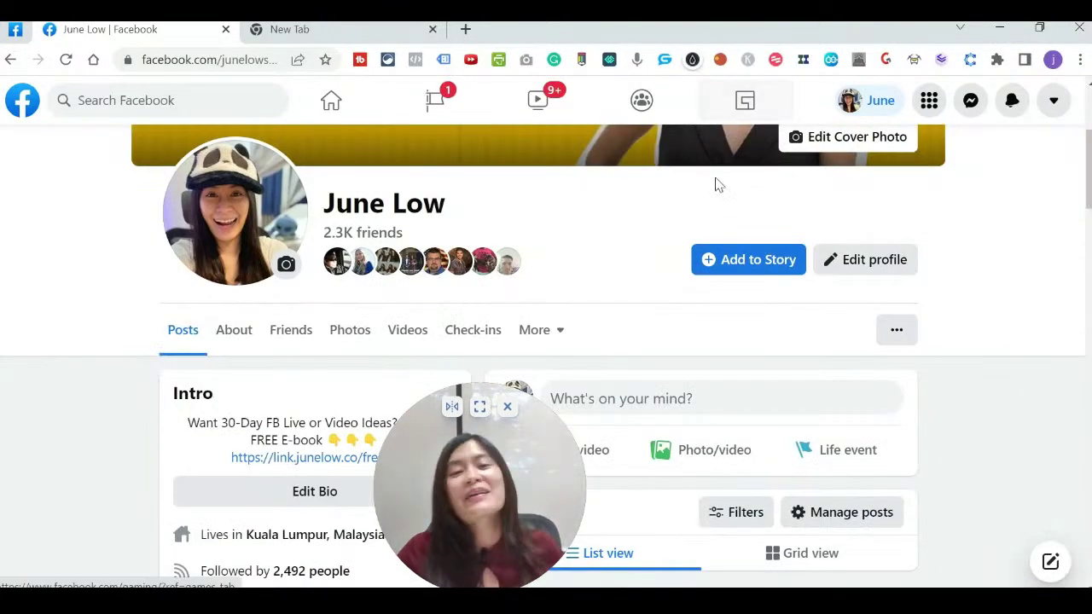
scroll(708, 192, up, 4)
scroll(688, 213, down, 5)
scroll(688, 214, up, 3)
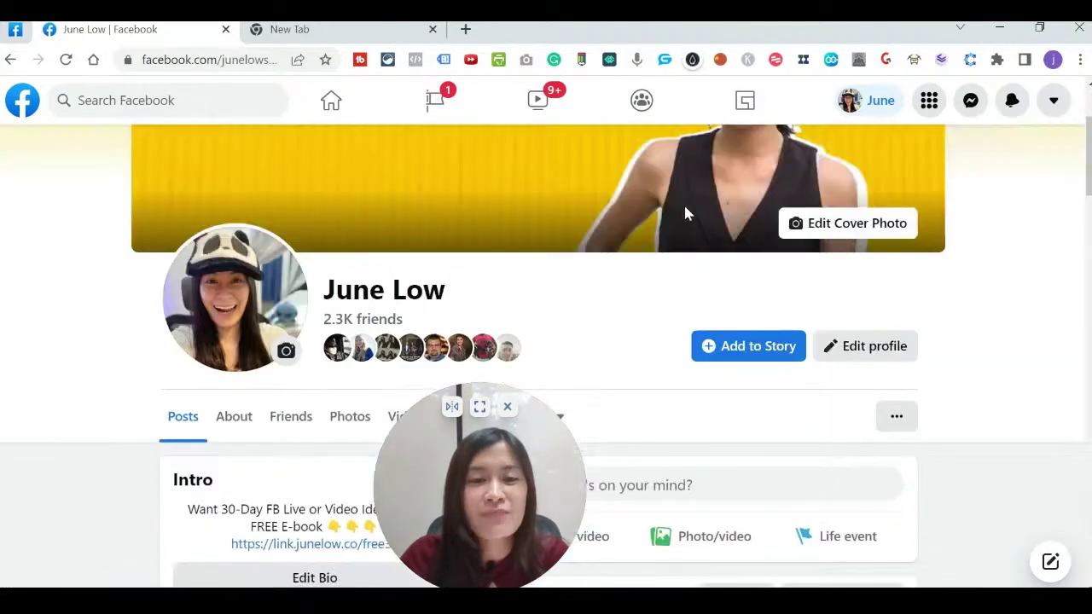
scroll(688, 213, down, 2)
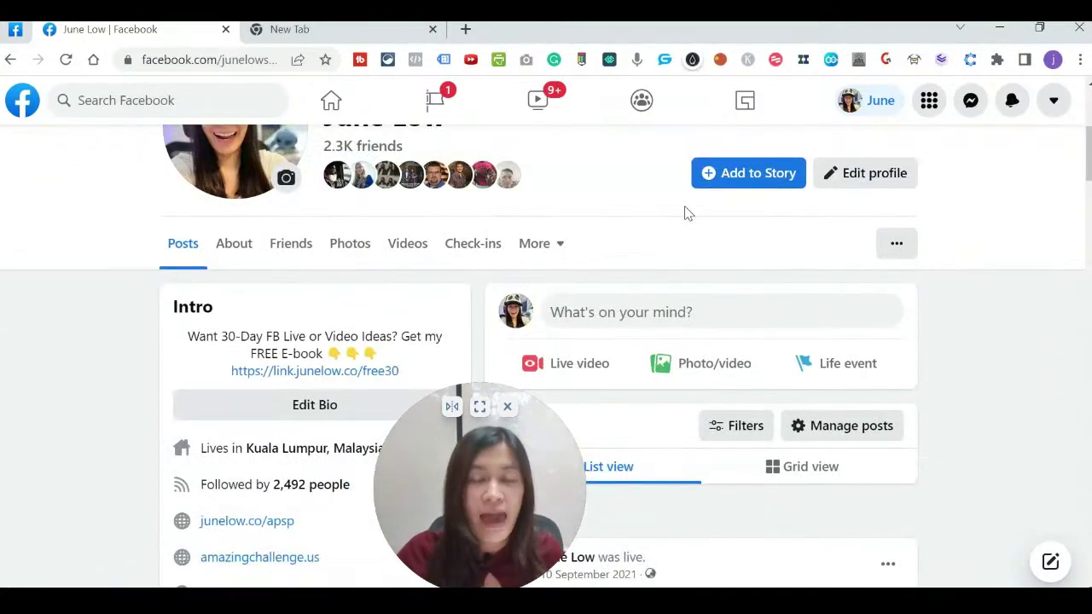
click(367, 29)
text(www.)
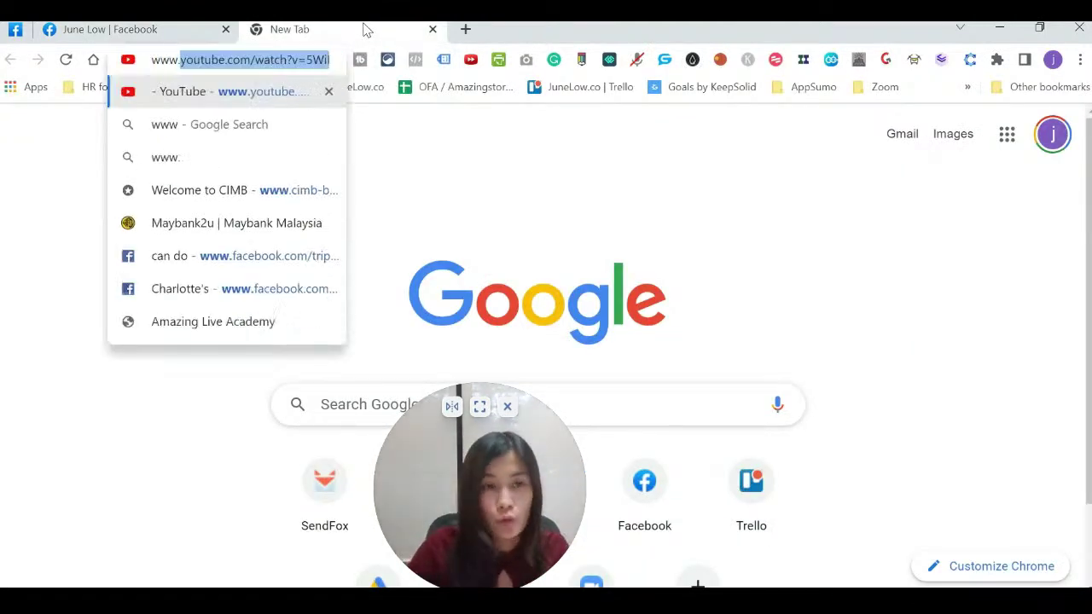
text(amazingch)
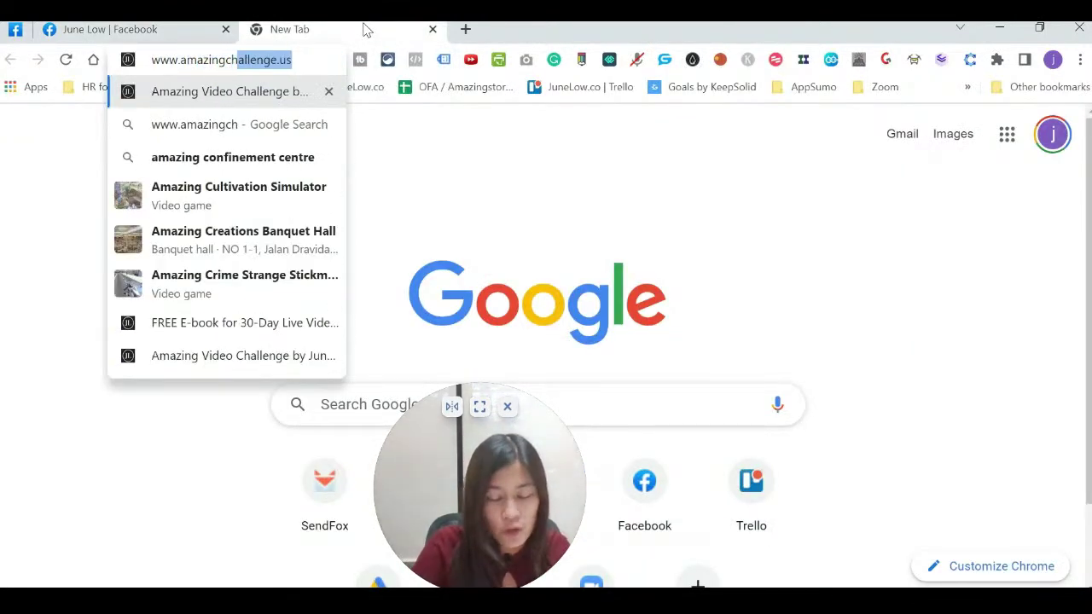
text(allenge.us)
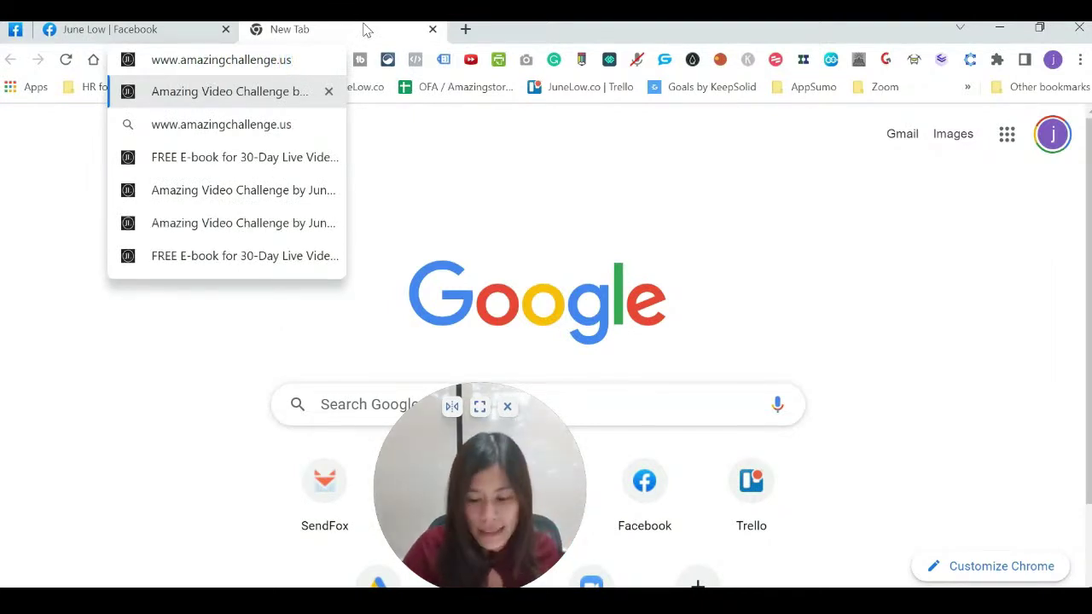
key(Return)
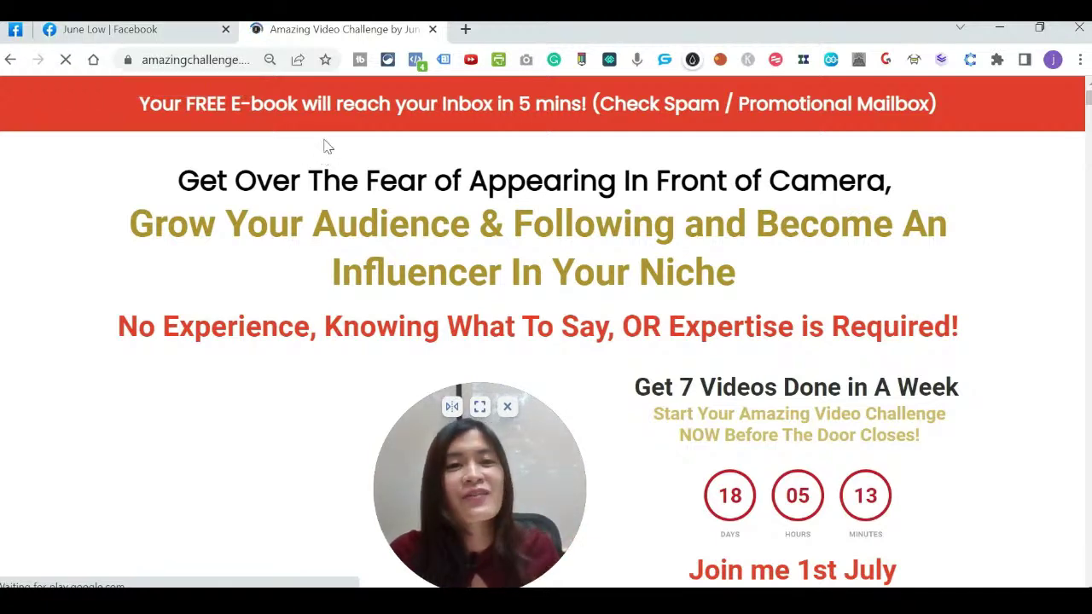
Open the testimonials page at junelow.co/testimonials in a new browser tab.
click(465, 29)
text(junel)
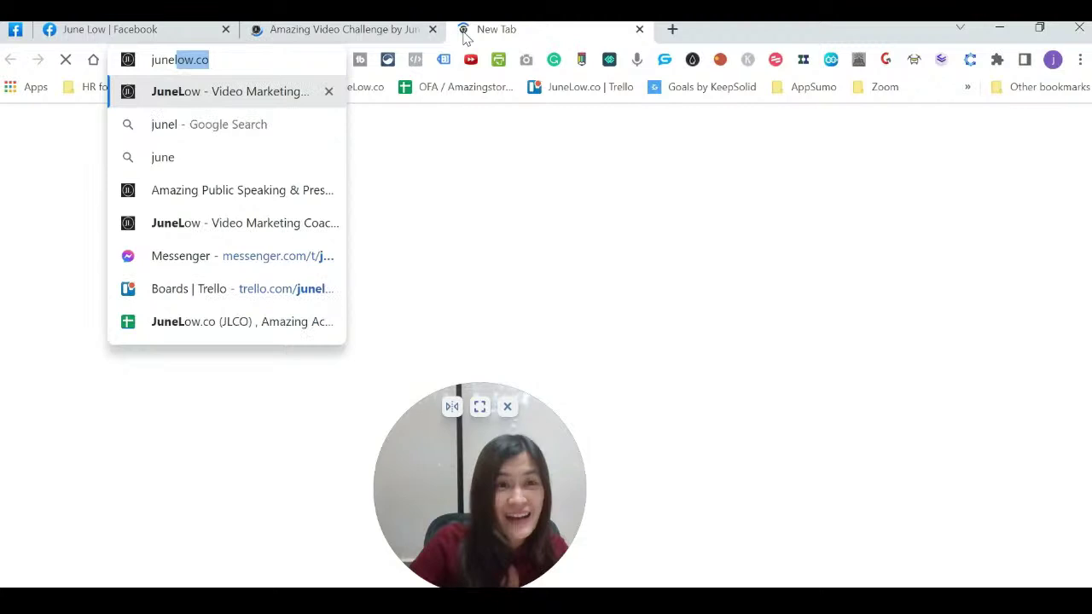
text(ow.co/tes)
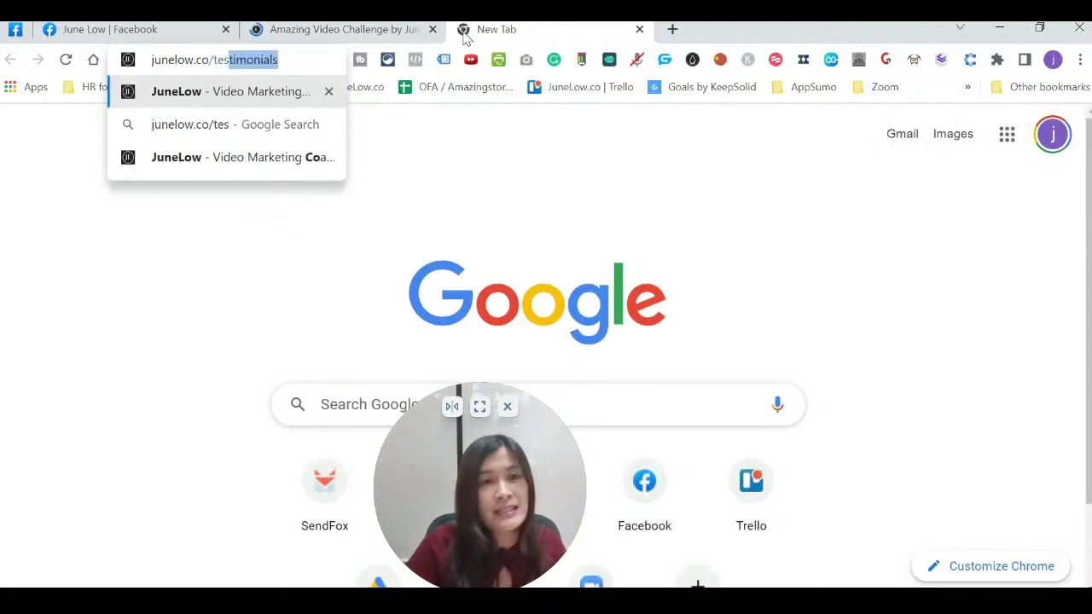
key(Return)
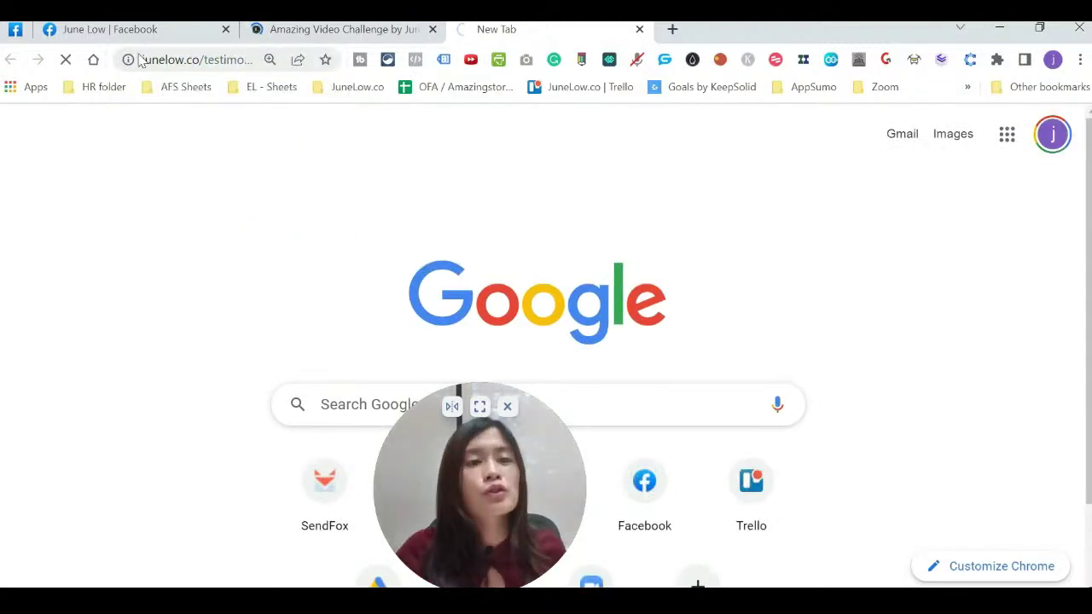
click(183, 60)
drag(190, 62, 320, 75)
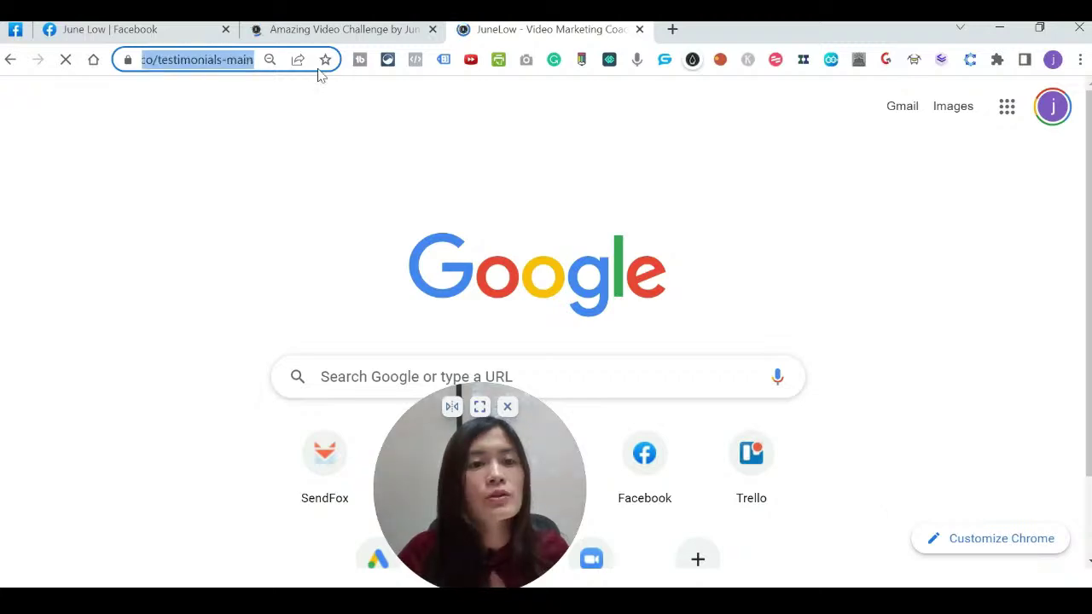
drag(226, 62, 420, 83)
key(BackSpace)
key(BackSpace)
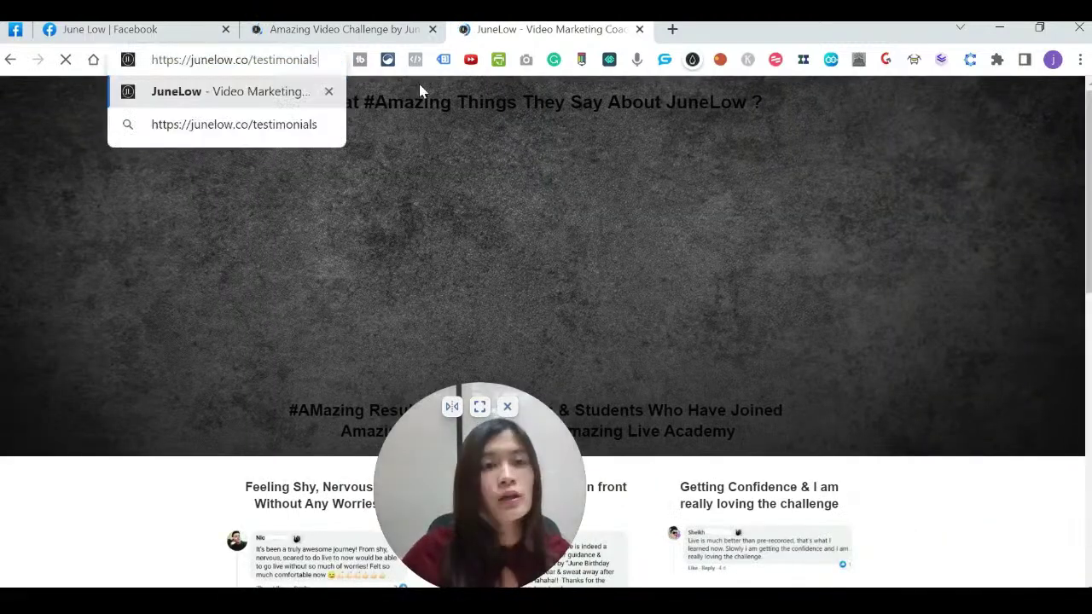
scroll(1003, 263, down, 4)
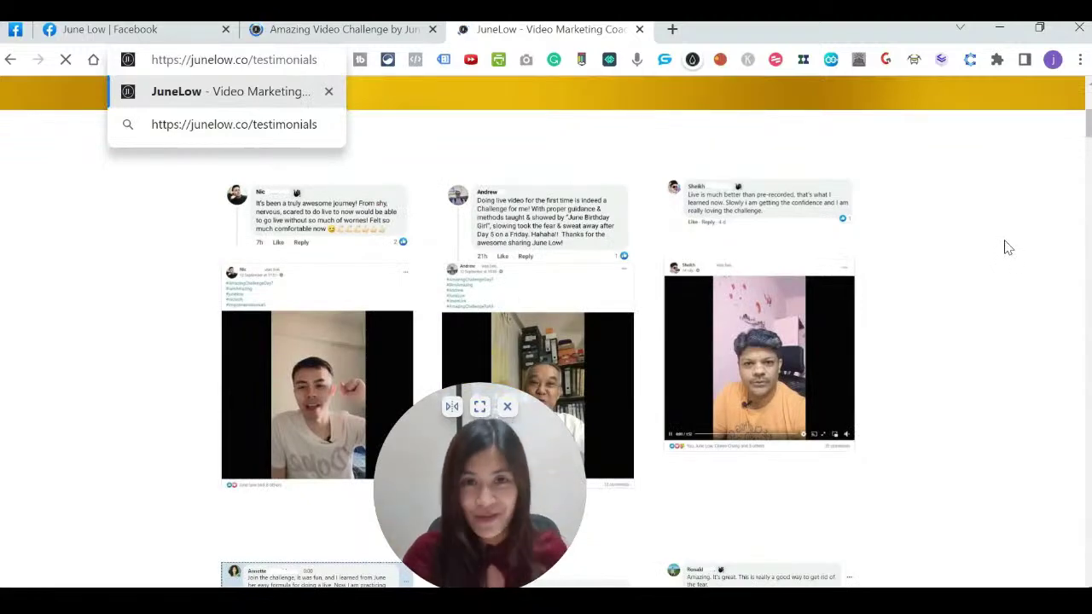
scroll(1004, 246, up, 2)
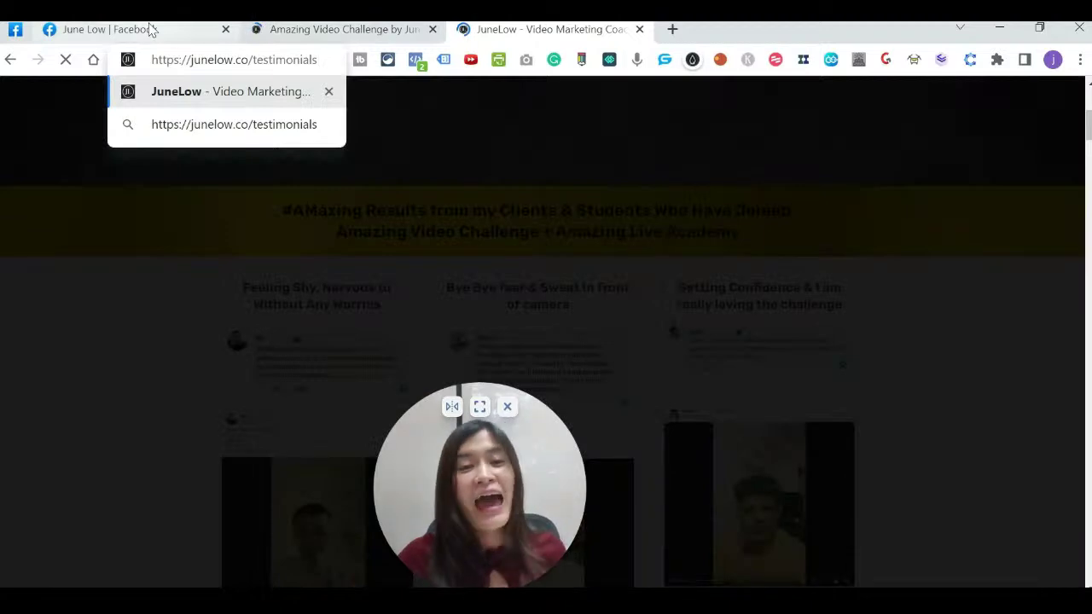
Return to the Facebook profile and show its cover photo and header.
click(149, 29)
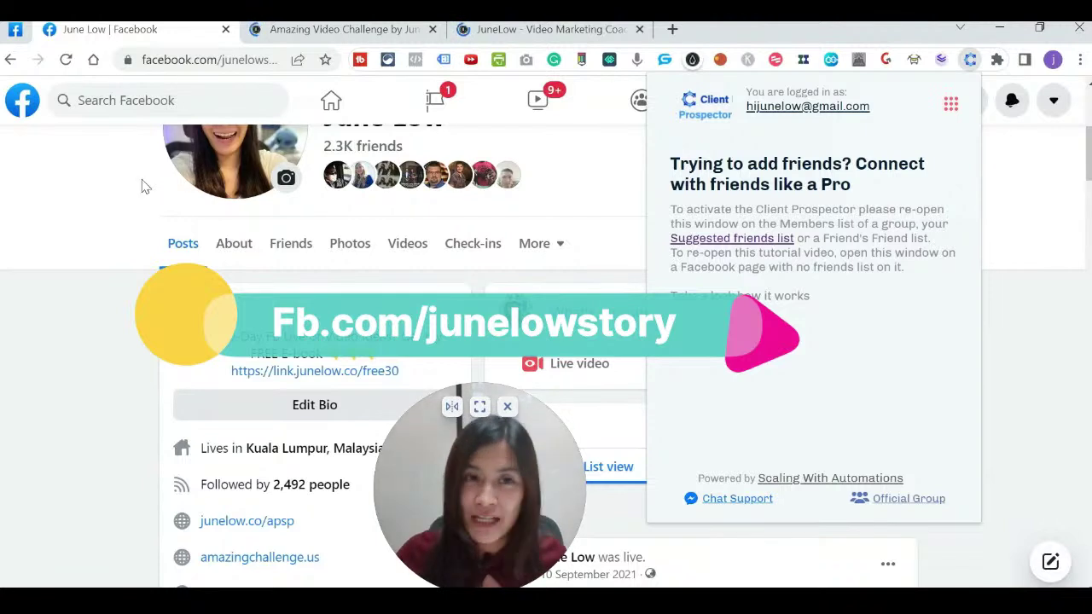
scroll(137, 188, up, 3)
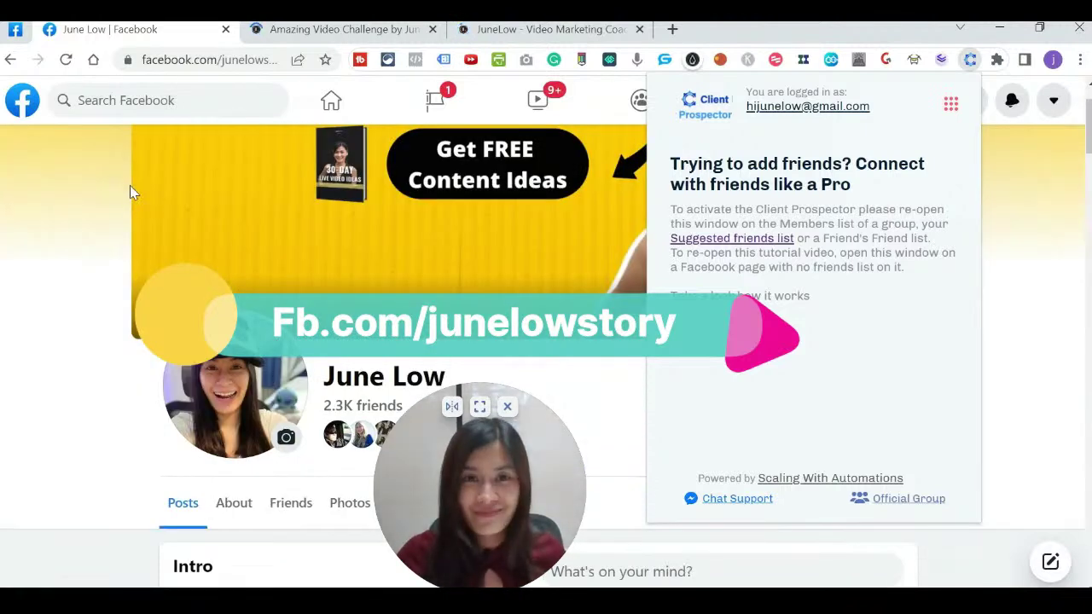